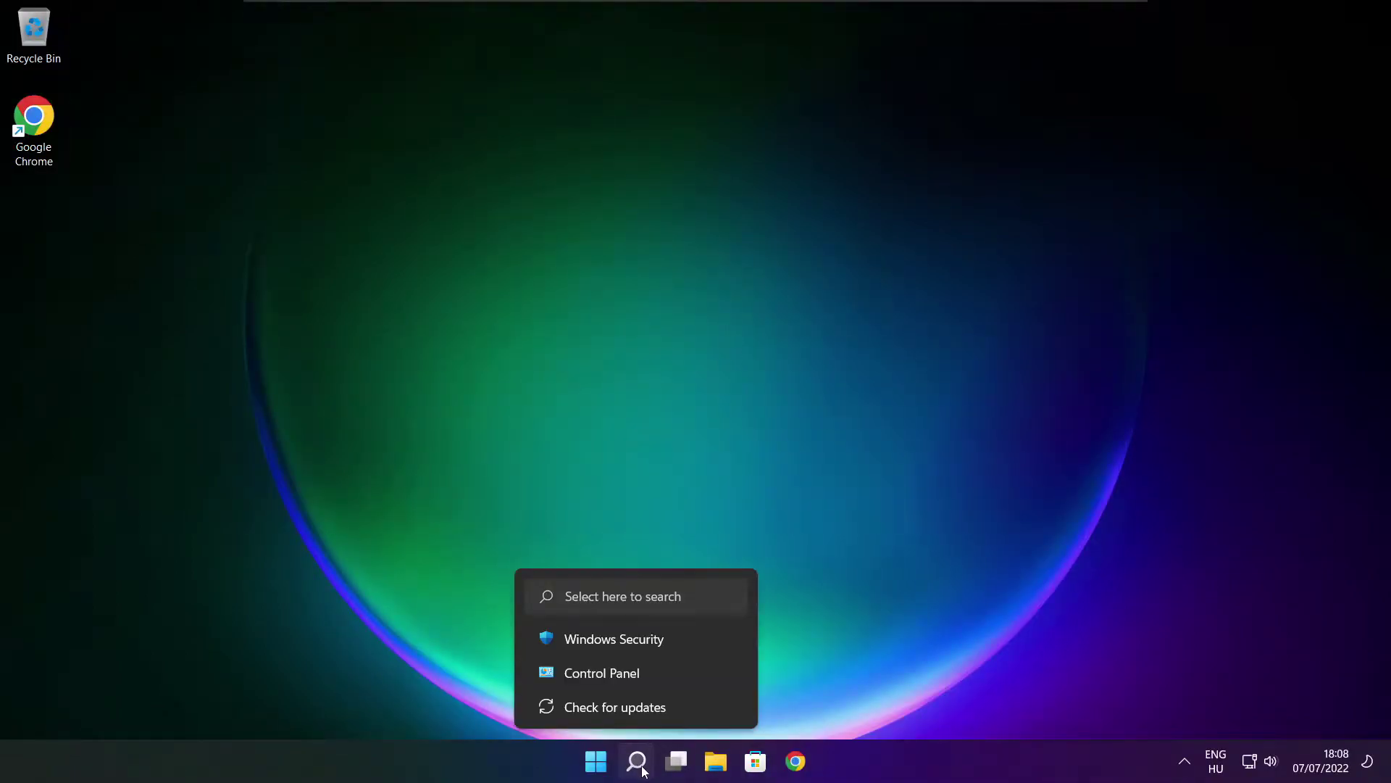
- Search Windows for 'device manager' to bring up Device Manager as the best match
{"action": "left_click", "coordinate": [641, 767]}
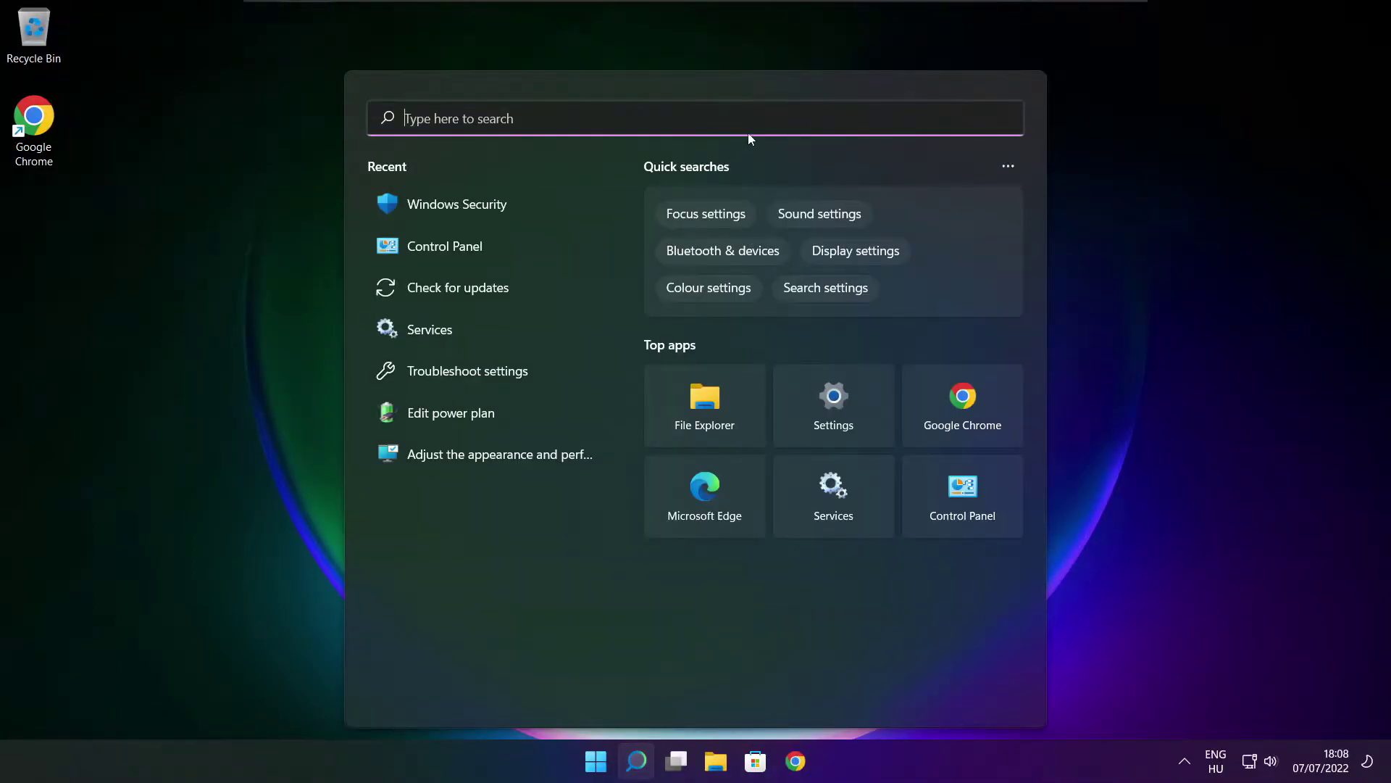
{"action": "type", "text": "device man"}
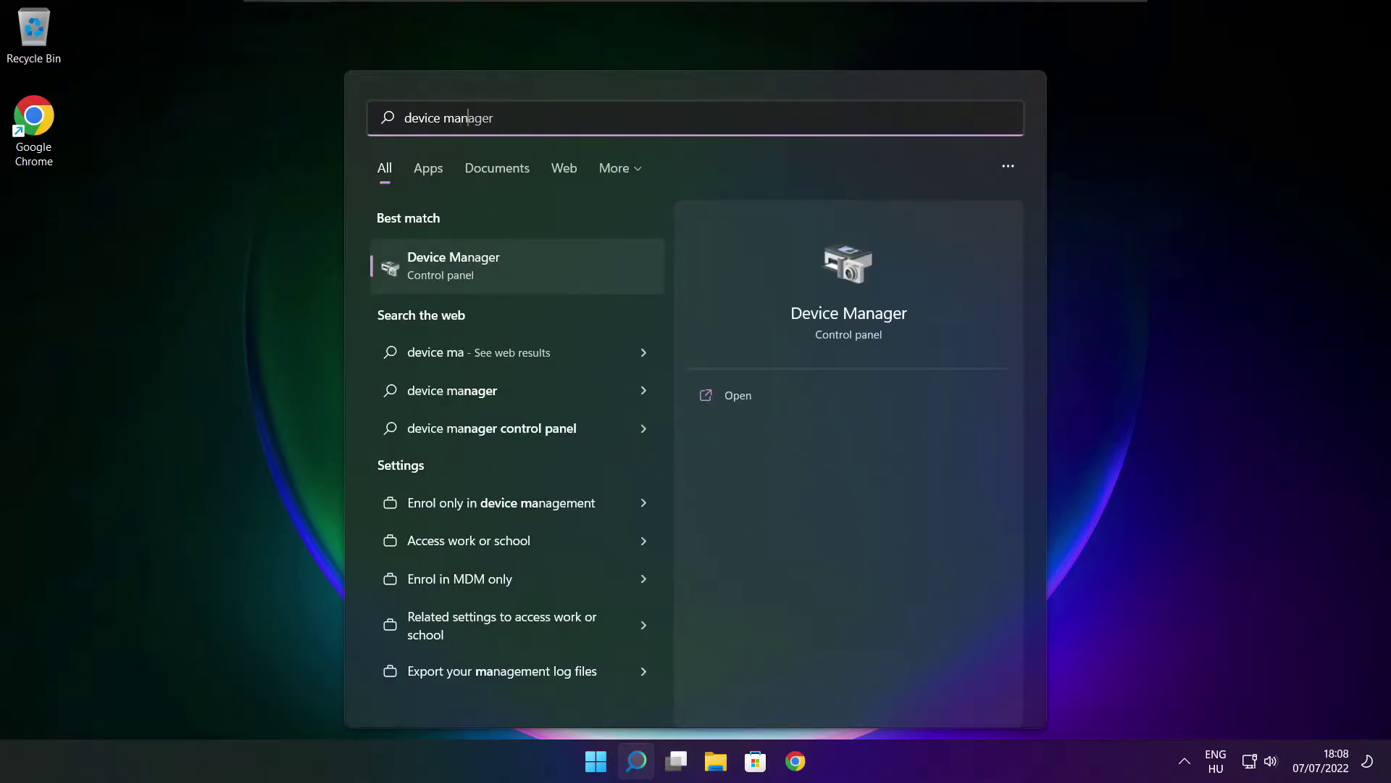
{"action": "type", "text": "ager"}
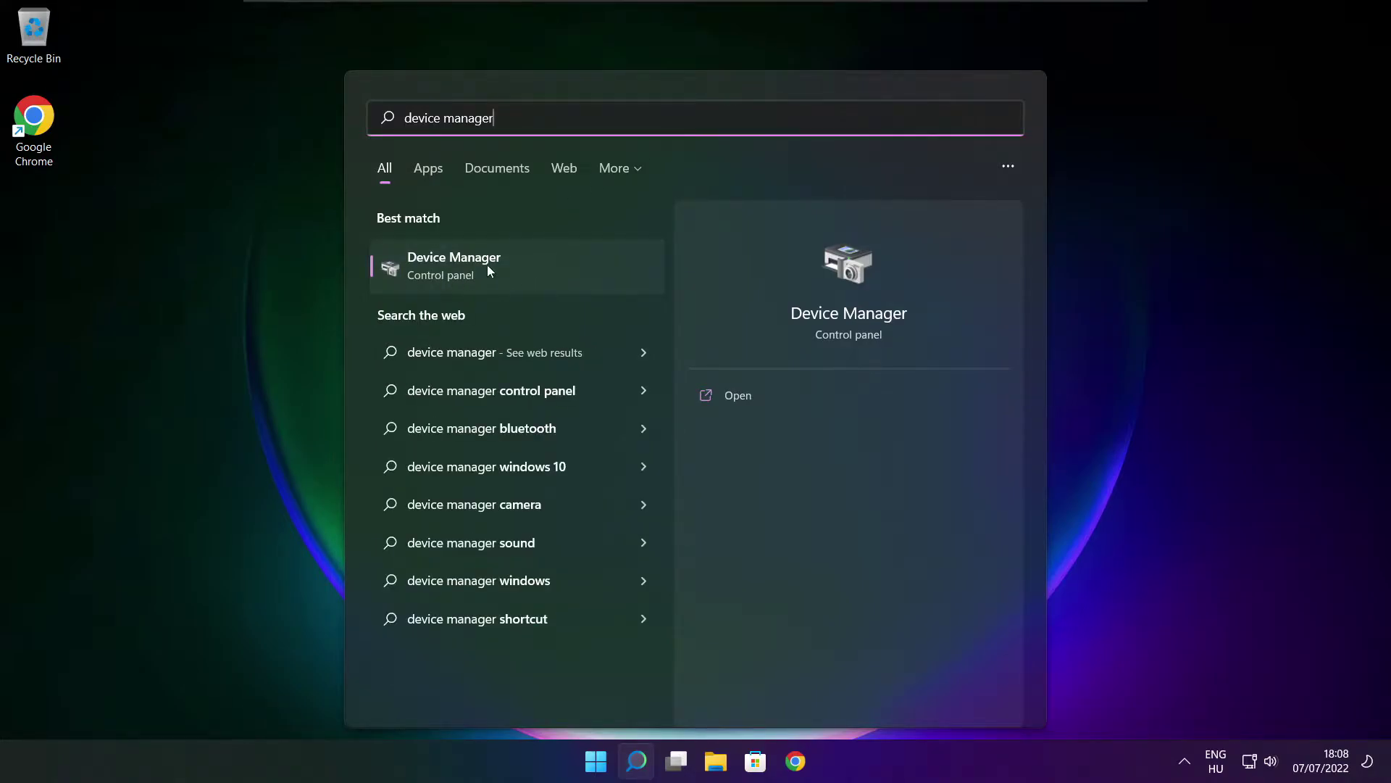
- Auto-search for a VMware SVGA 3D display driver; the best driver is already installed
{"action": "left_click", "coordinate": [570, 273]}
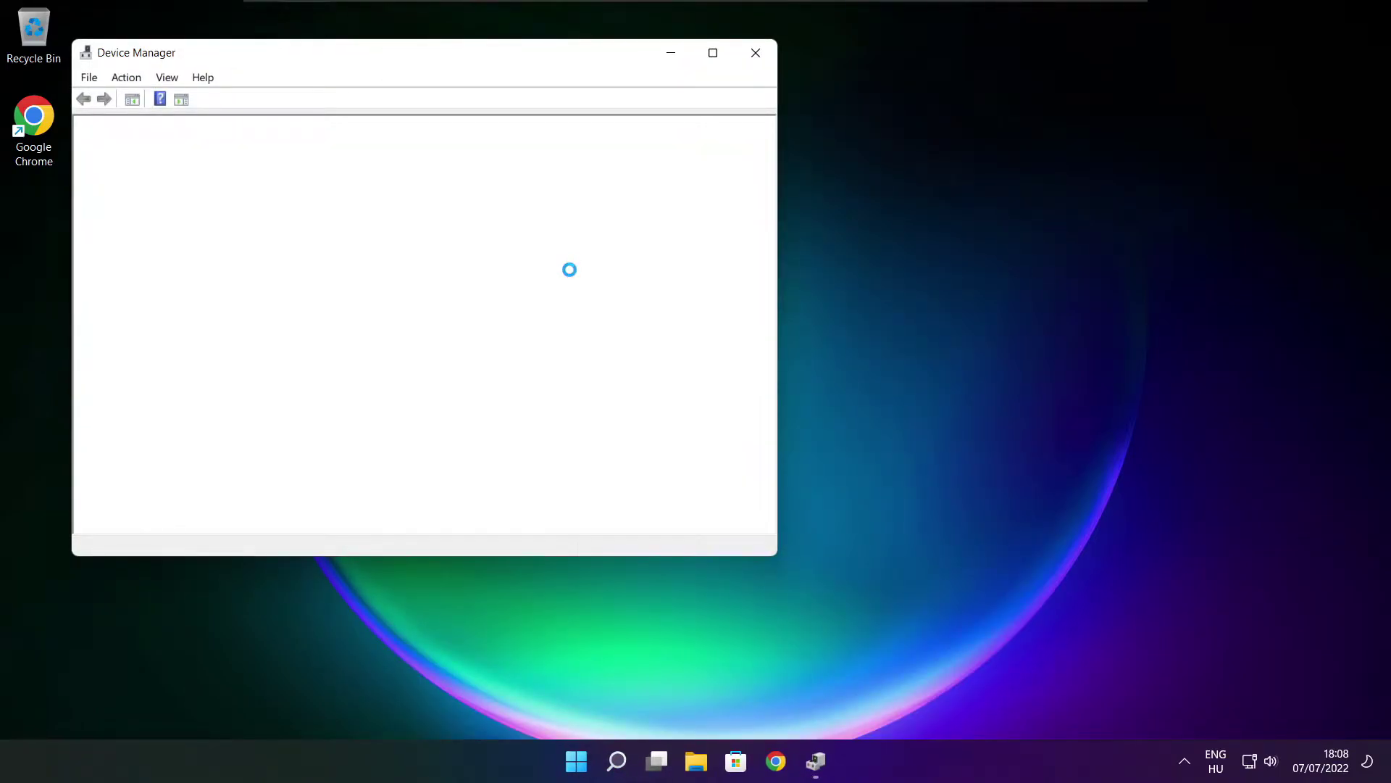
{"action": "left_click", "coordinate": [713, 53]}
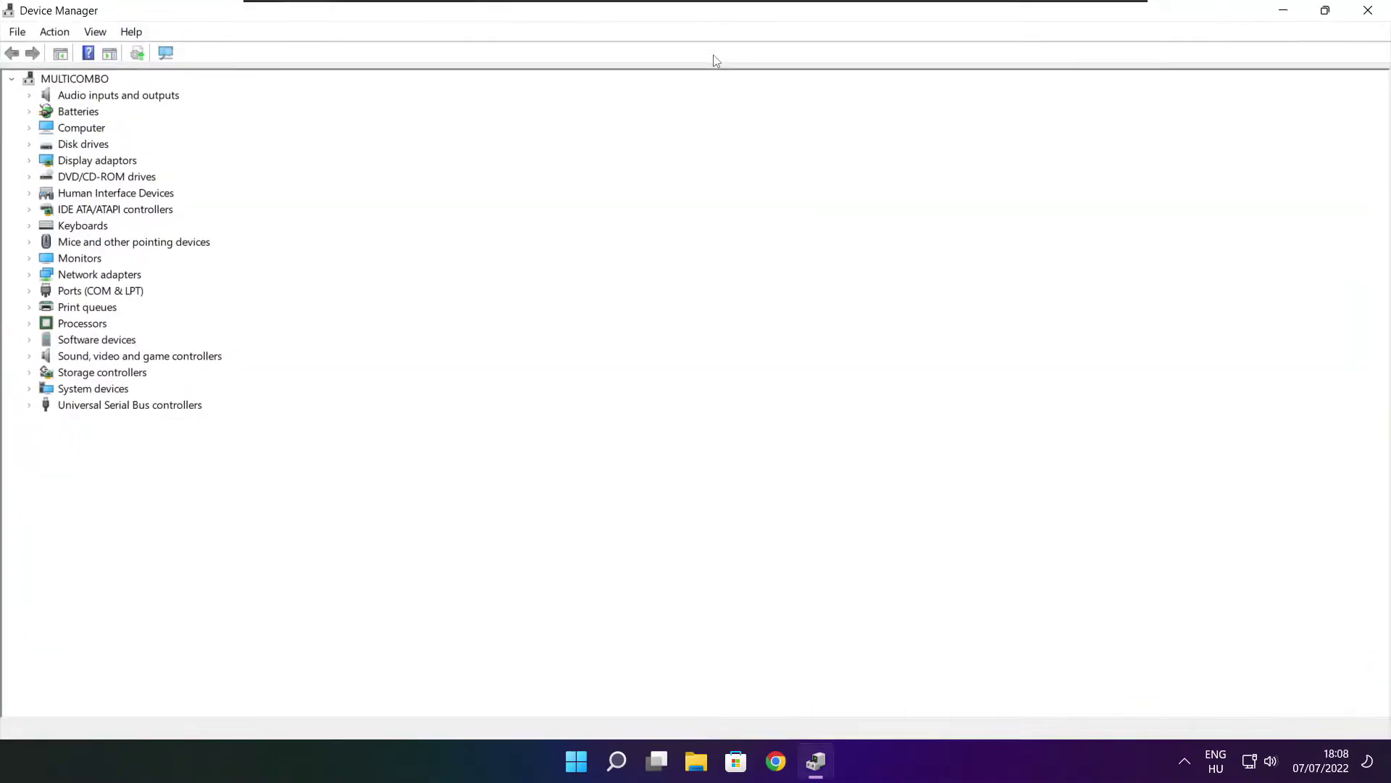
{"action": "left_click", "coordinate": [48, 161]}
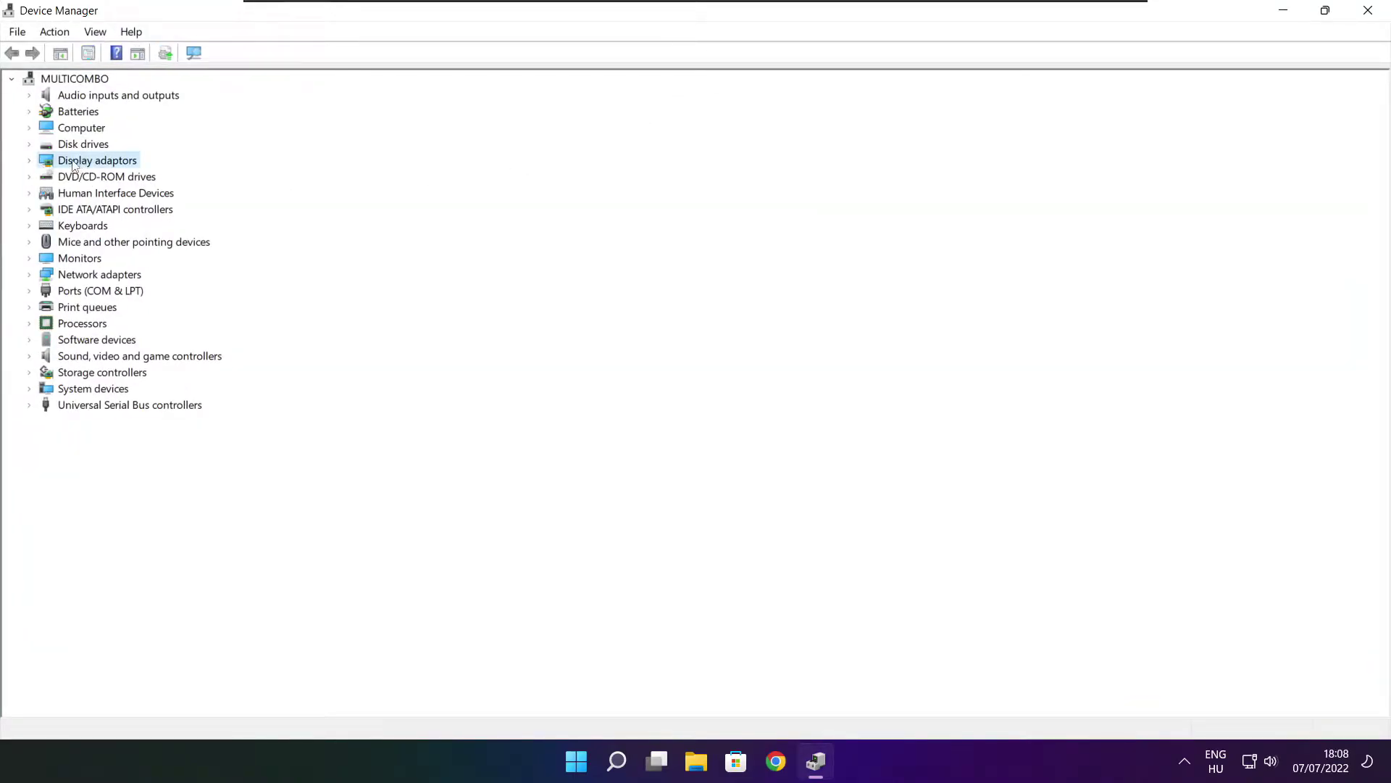
{"action": "left_click", "coordinate": [29, 161]}
{"action": "left_click", "coordinate": [135, 178]}
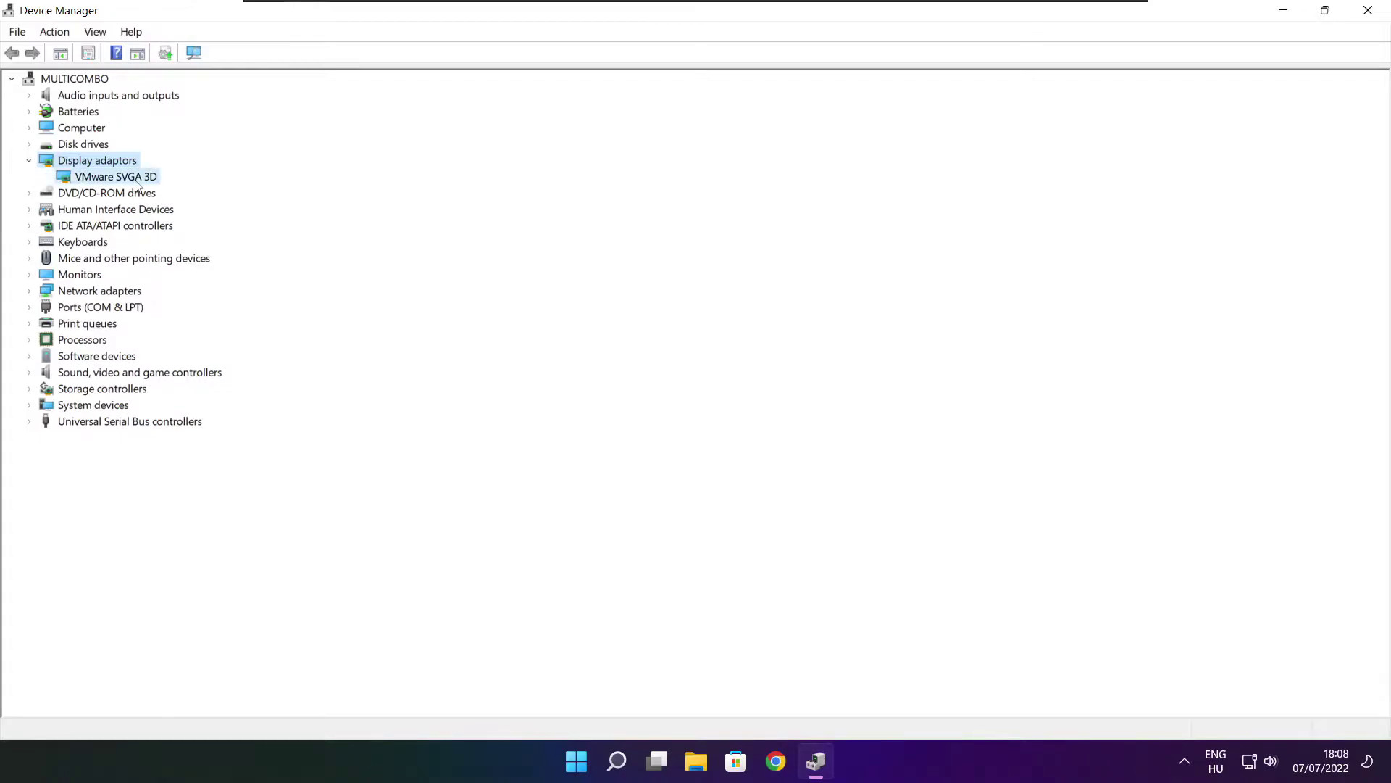
{"action": "right_click", "coordinate": [100, 179]}
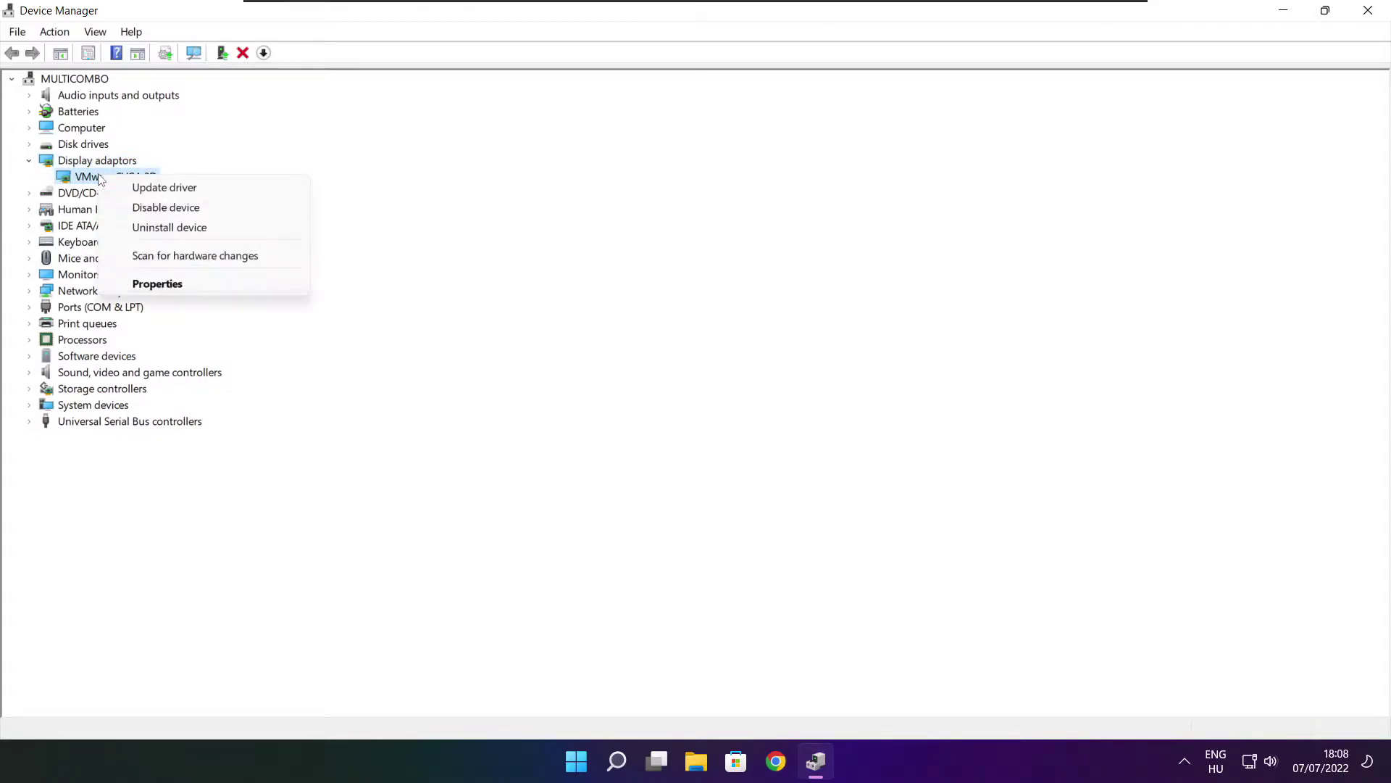
{"action": "left_click", "coordinate": [201, 190]}
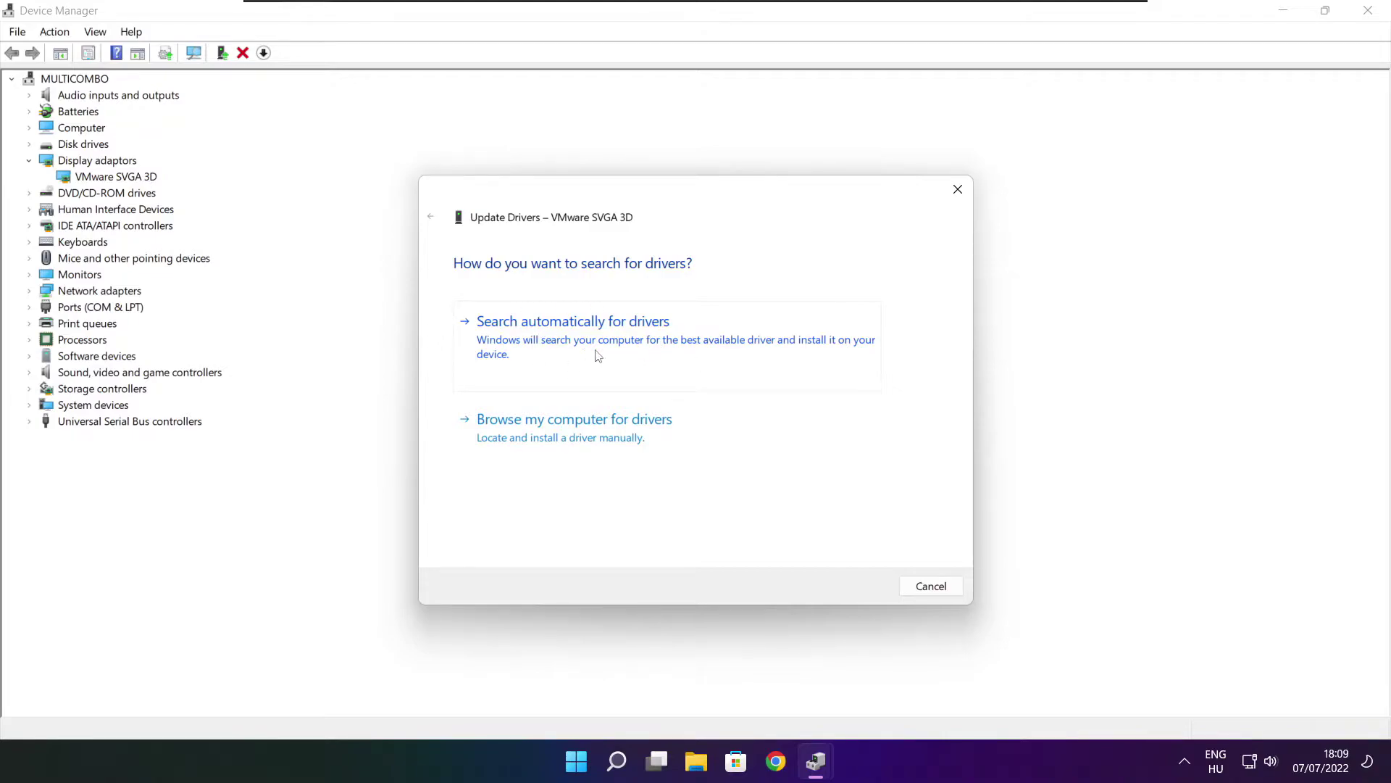
{"action": "left_click", "coordinate": [637, 348]}
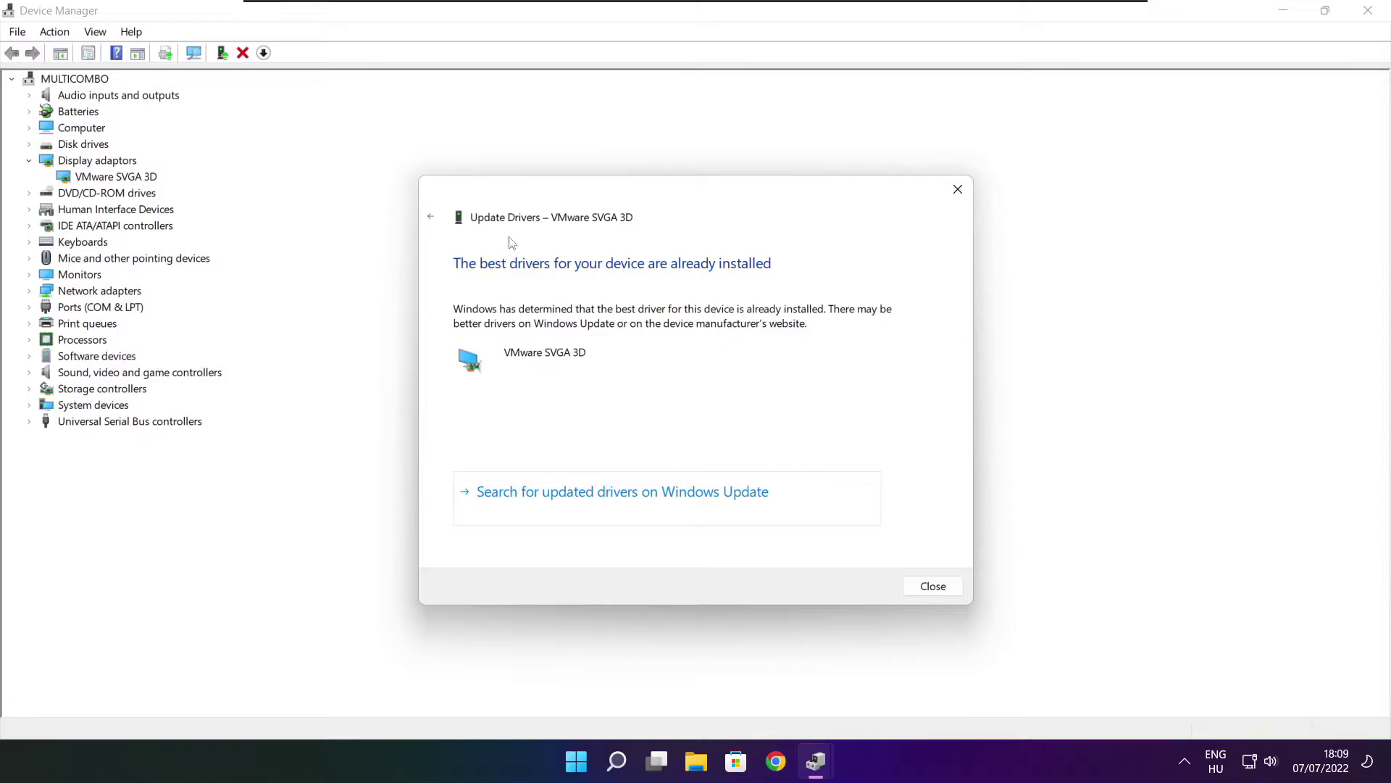
{"action": "left_click", "coordinate": [931, 587]}
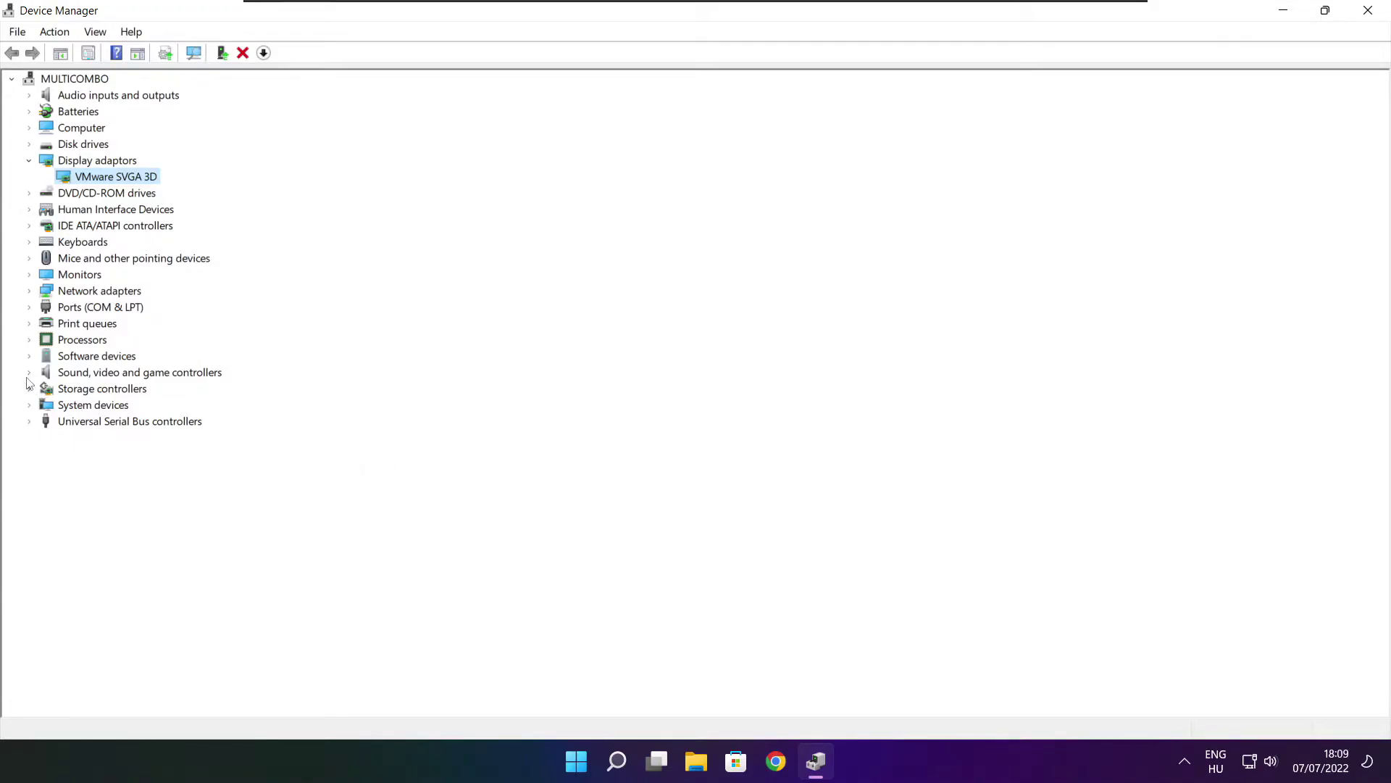
- Auto-search for a High Definition Audio Device driver; the best driver is already installed
{"action": "left_click", "coordinate": [66, 374]}
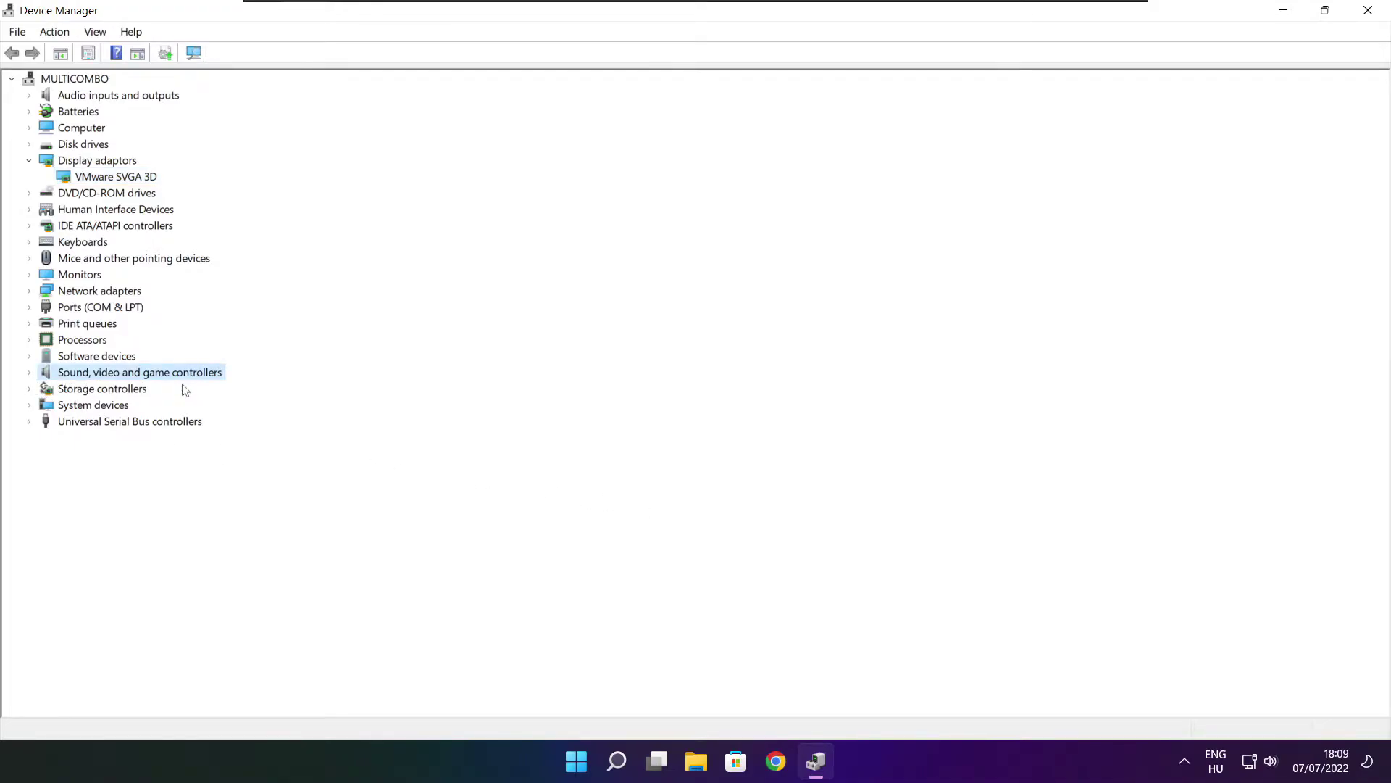
{"action": "left_click", "coordinate": [30, 373]}
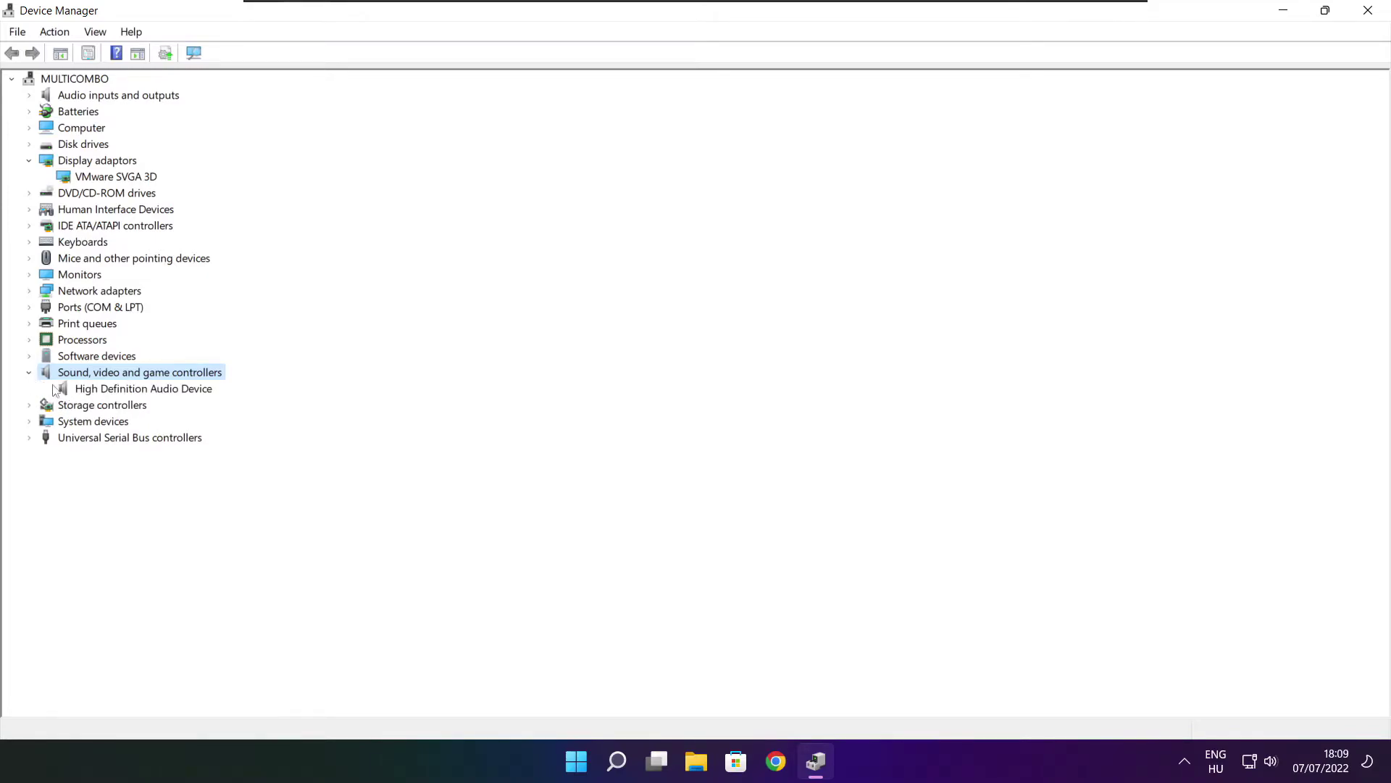
{"action": "left_click", "coordinate": [134, 392]}
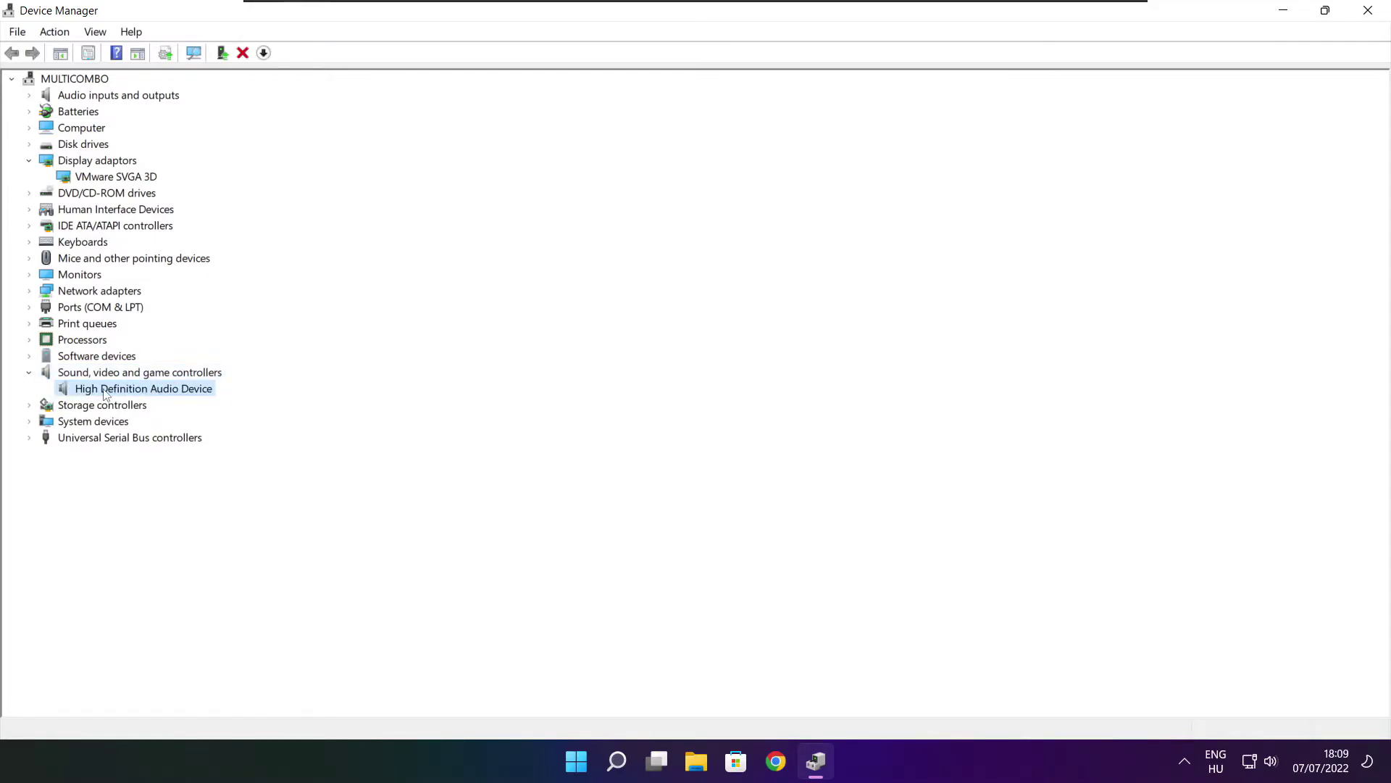
{"action": "right_click", "coordinate": [133, 392]}
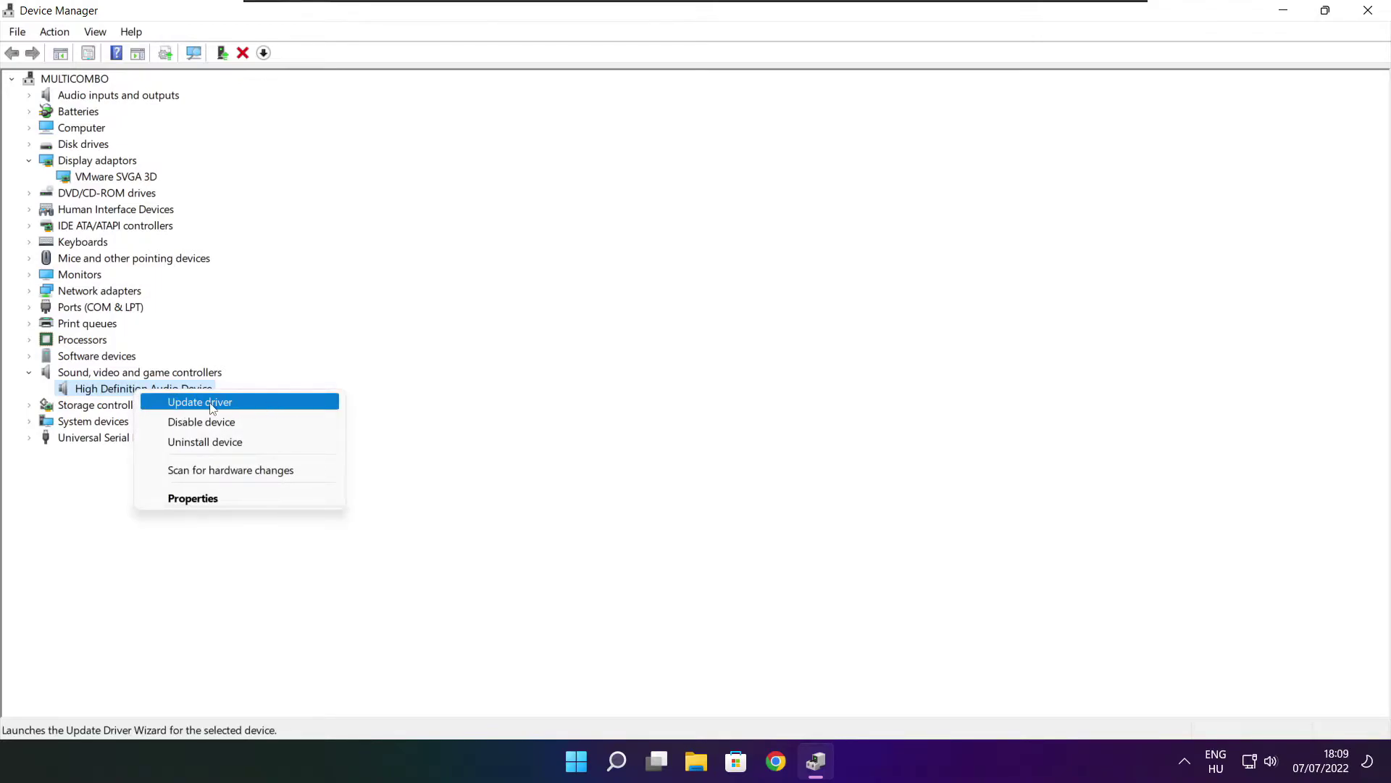
{"action": "left_click", "coordinate": [272, 403]}
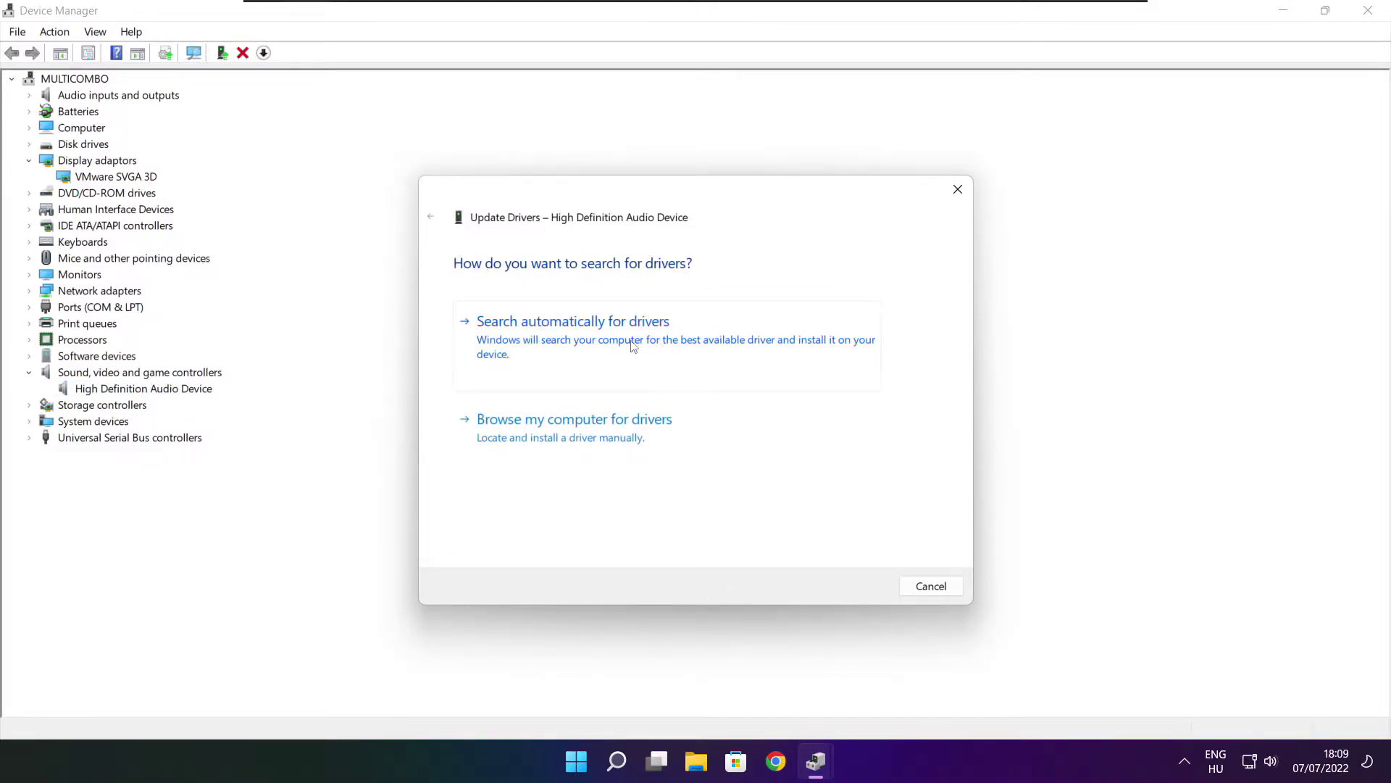
{"action": "left_click", "coordinate": [605, 345]}
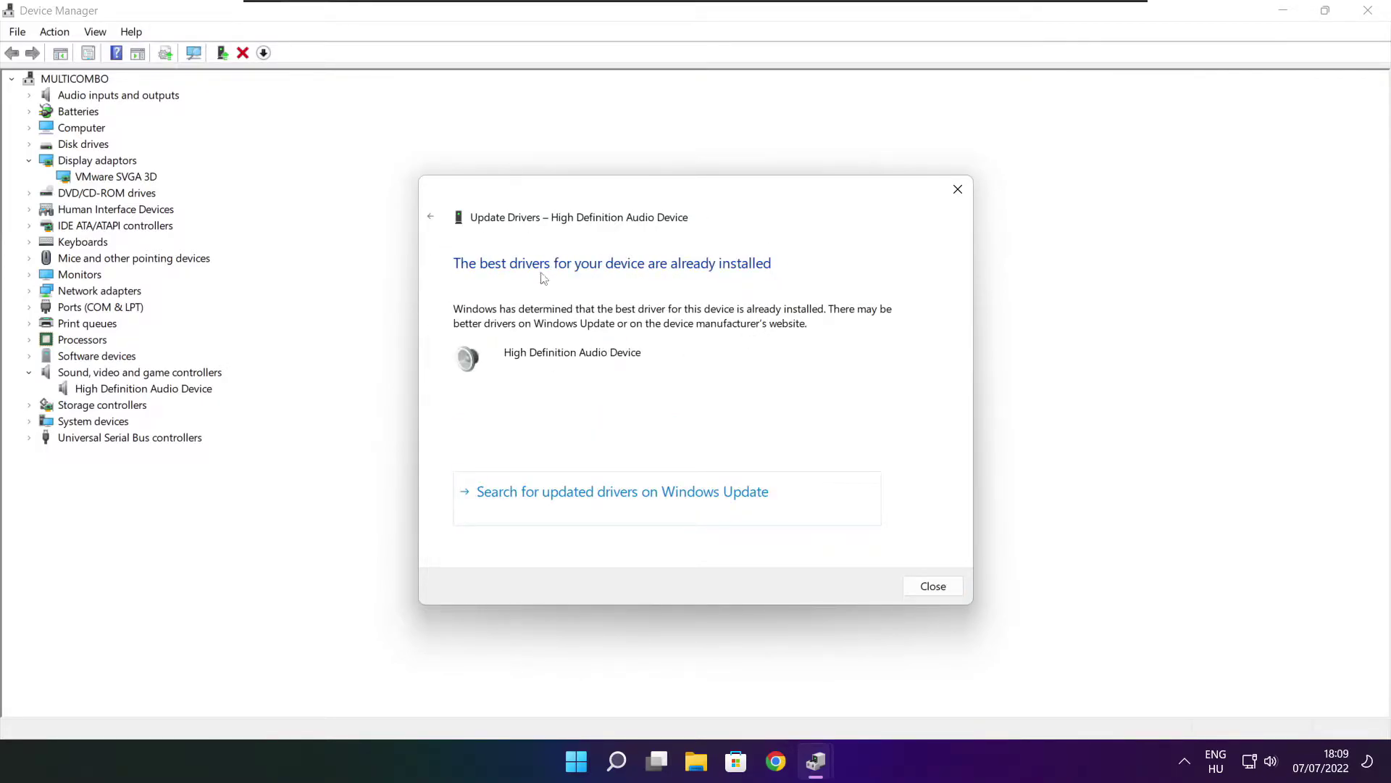
{"action": "left_click", "coordinate": [933, 587]}
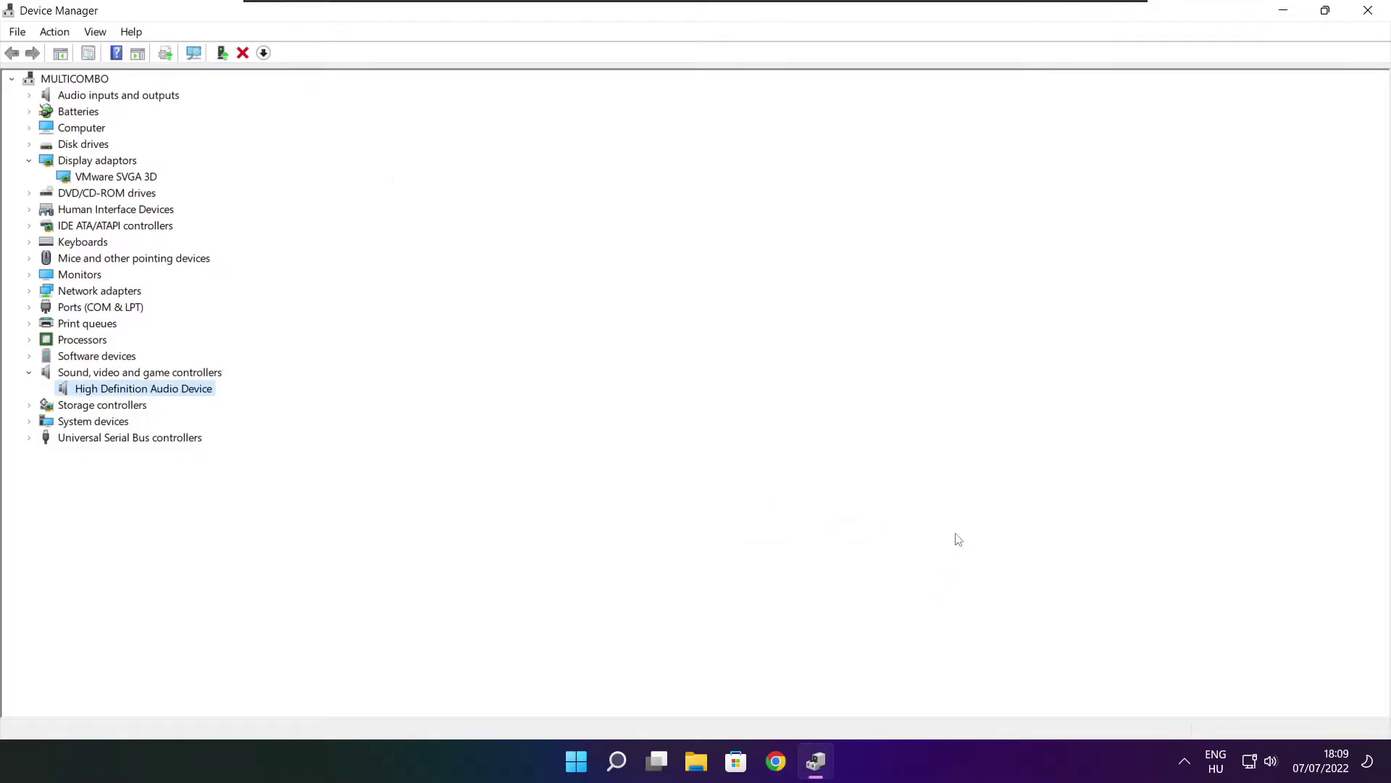
- Close Device Manager and search Windows for 'edit power plan'
{"action": "left_click", "coordinate": [1370, 11]}
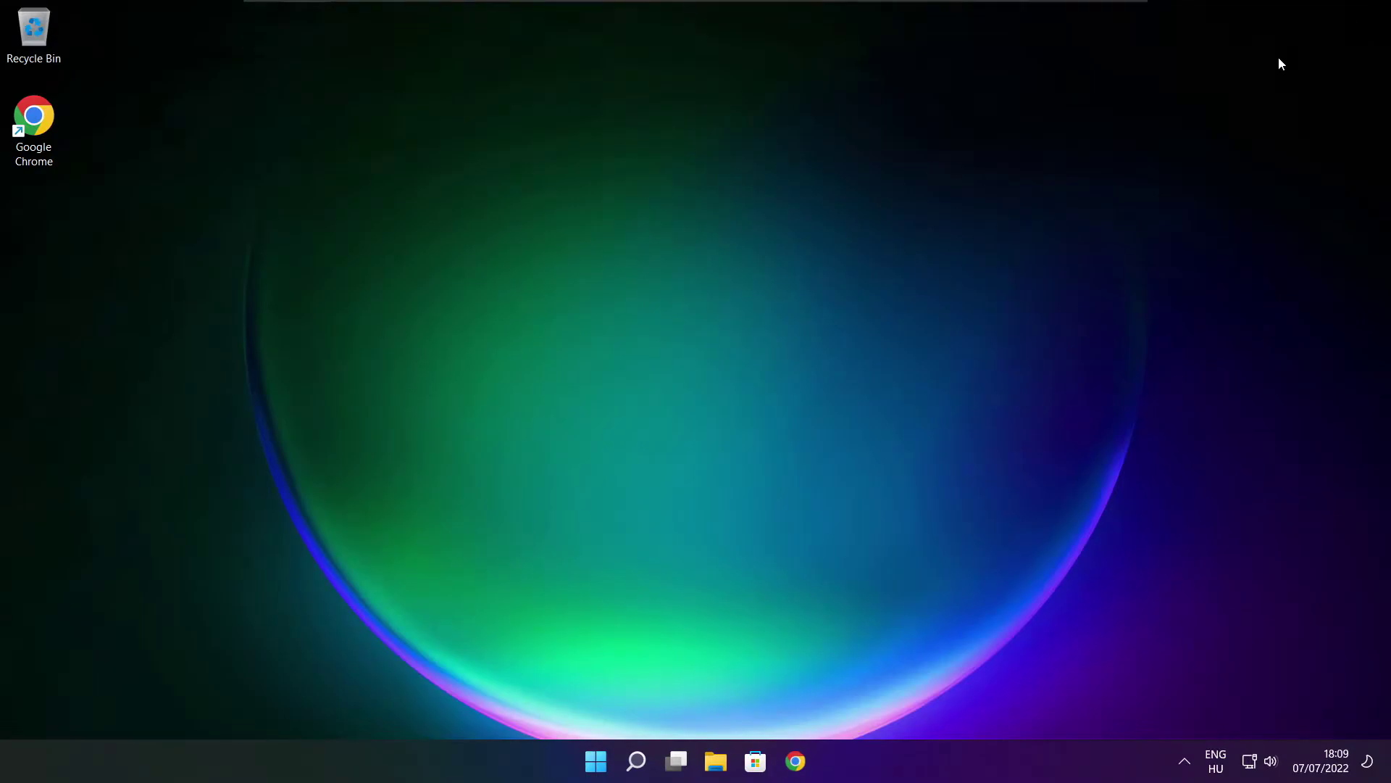
{"action": "left_click", "coordinate": [639, 763]}
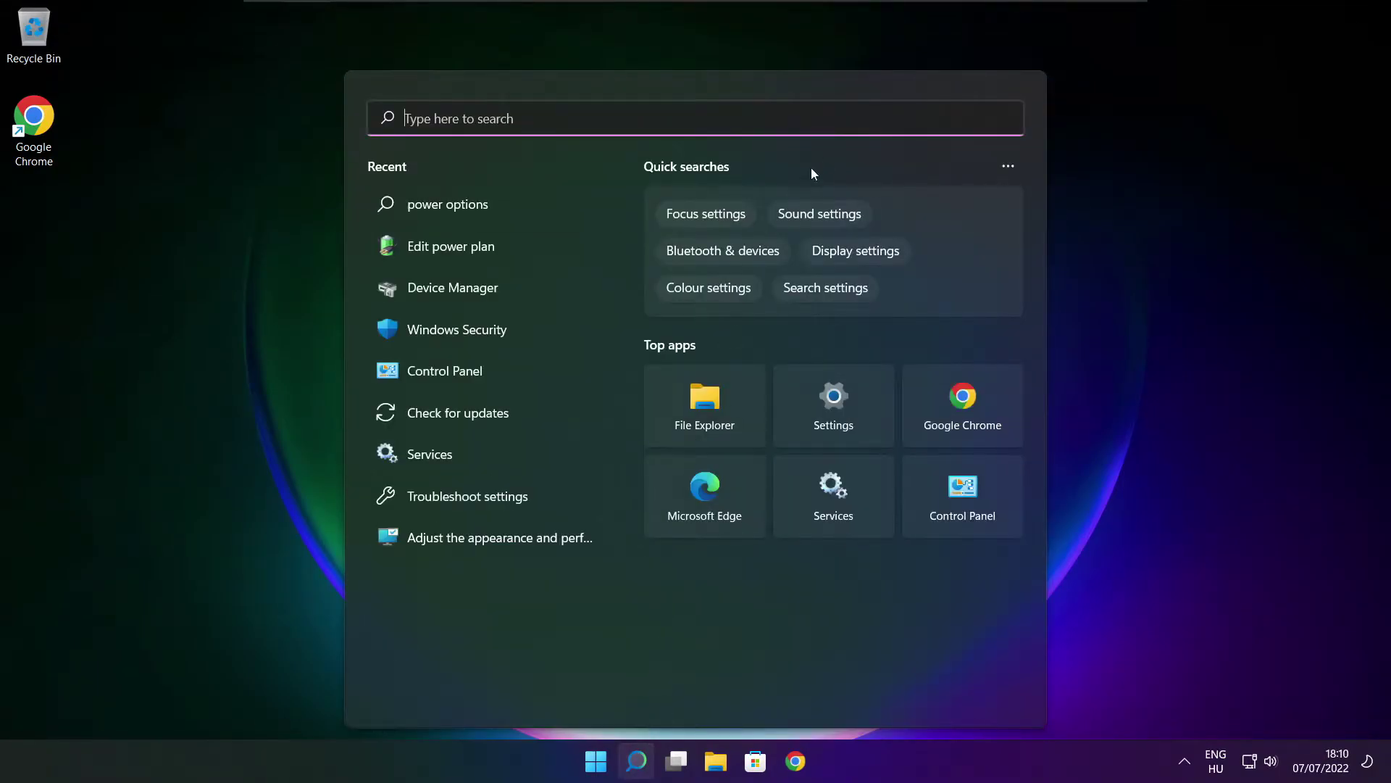
{"action": "type", "text": "edit p"}
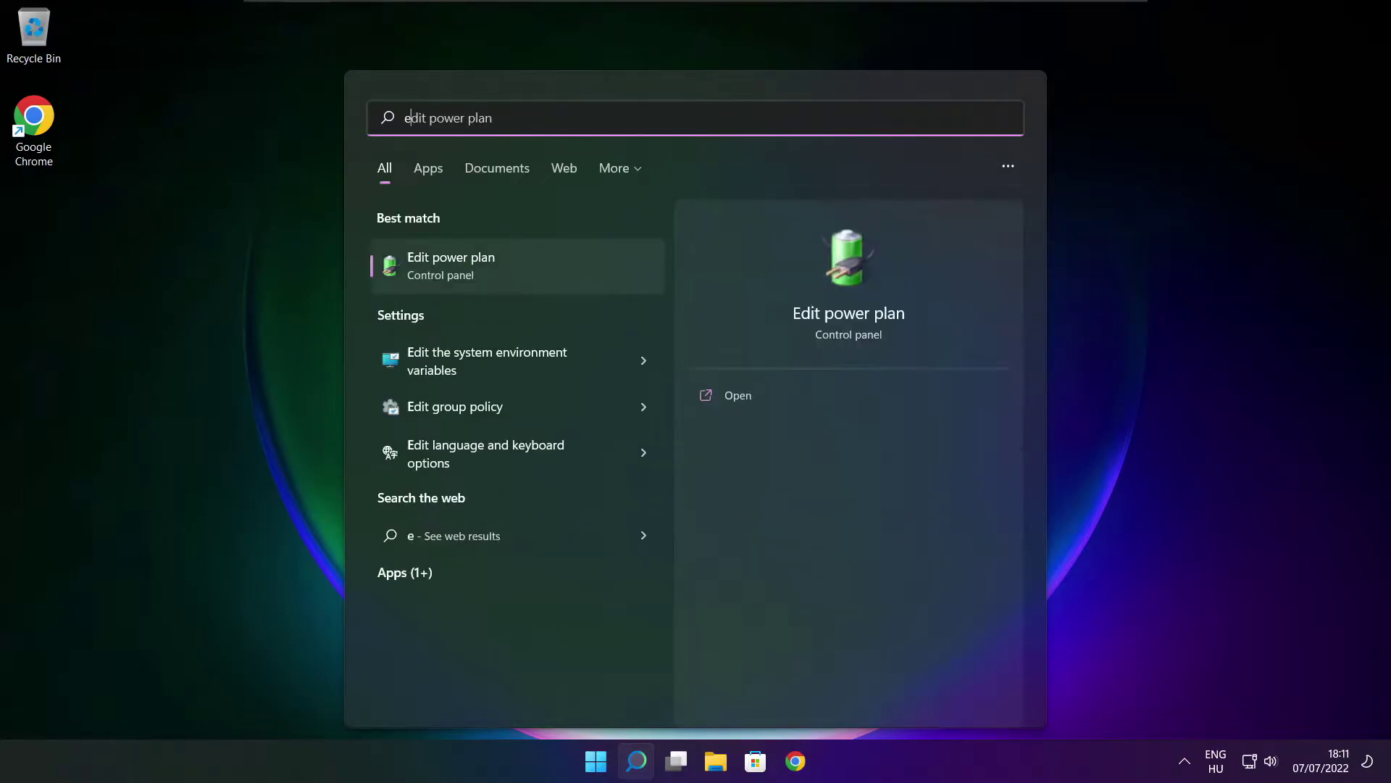
{"action": "type", "text": "ower plan"}
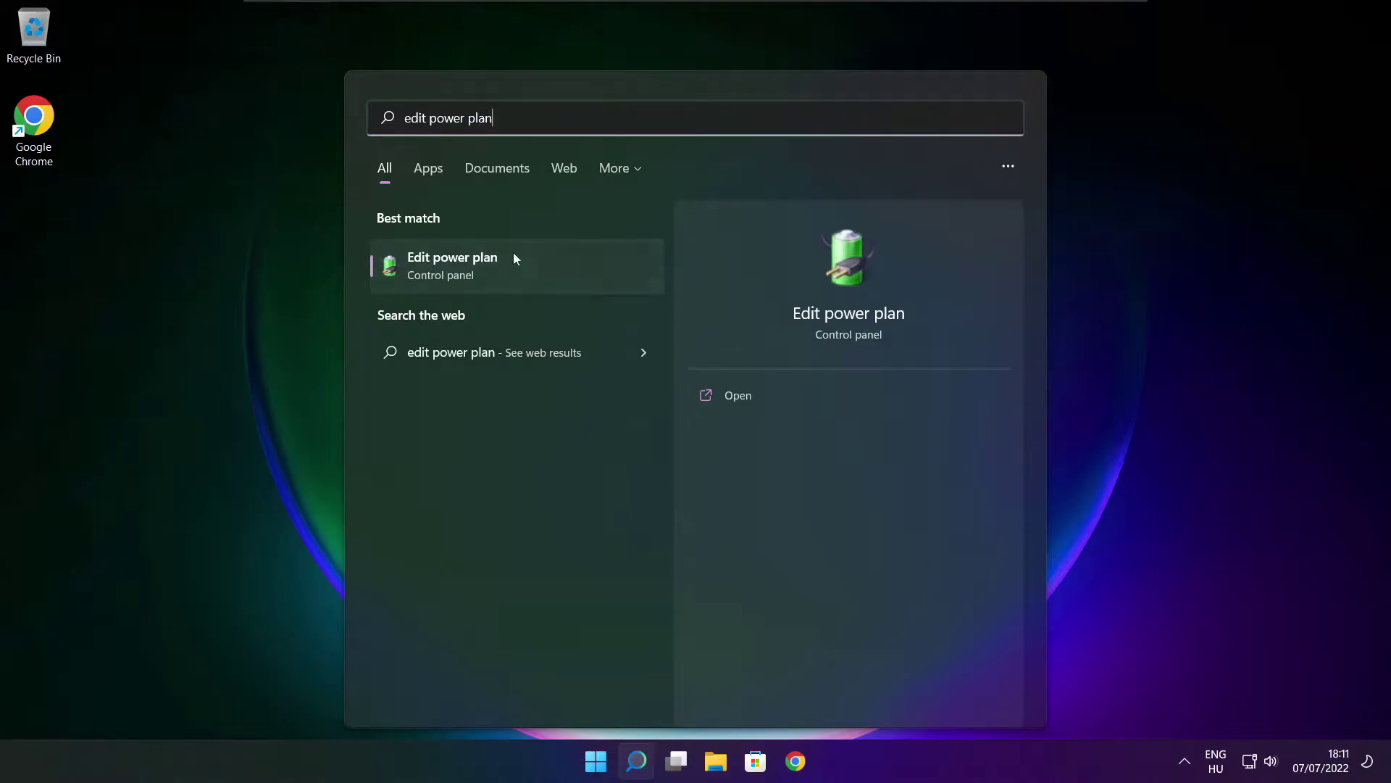
- Switch the active power plan from Balanced to High performance in Power Options
{"action": "left_click", "coordinate": [550, 272]}
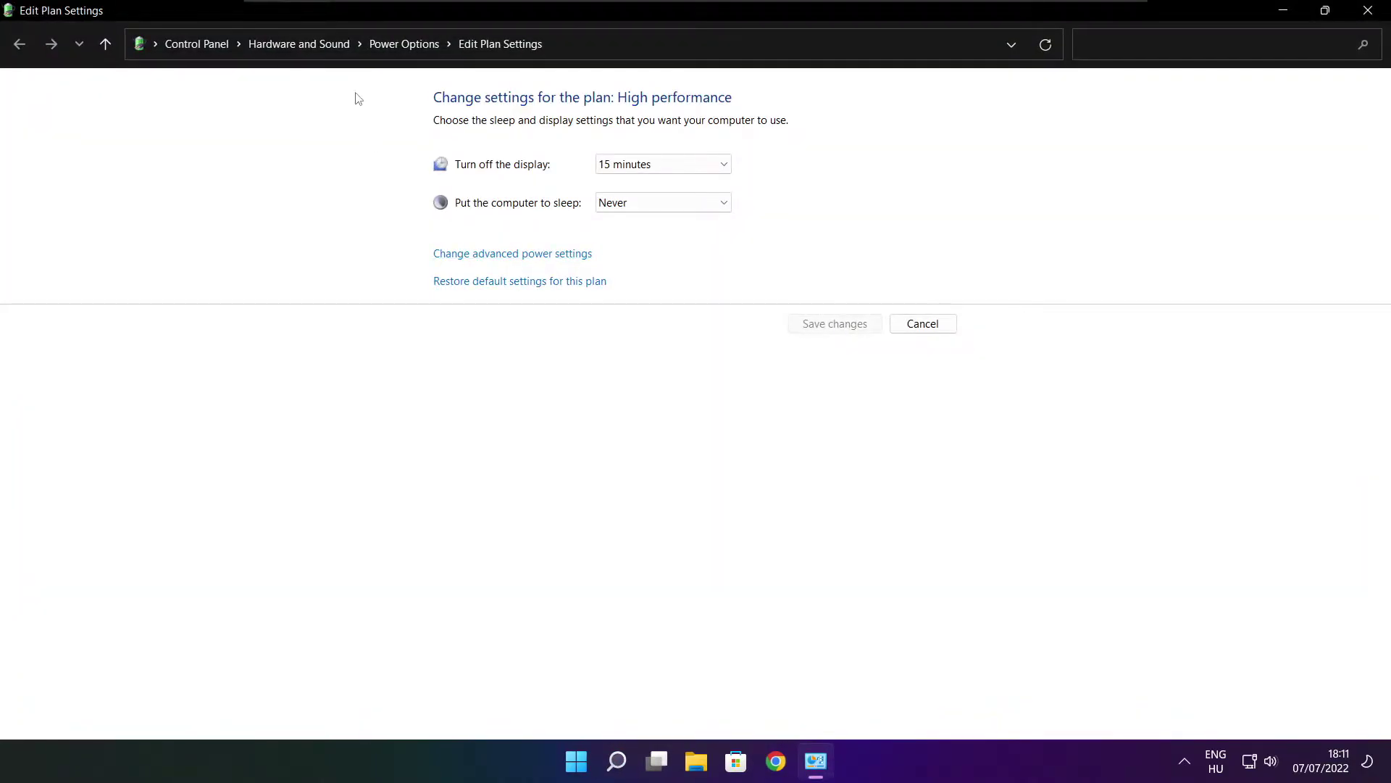
{"action": "left_click", "coordinate": [413, 52]}
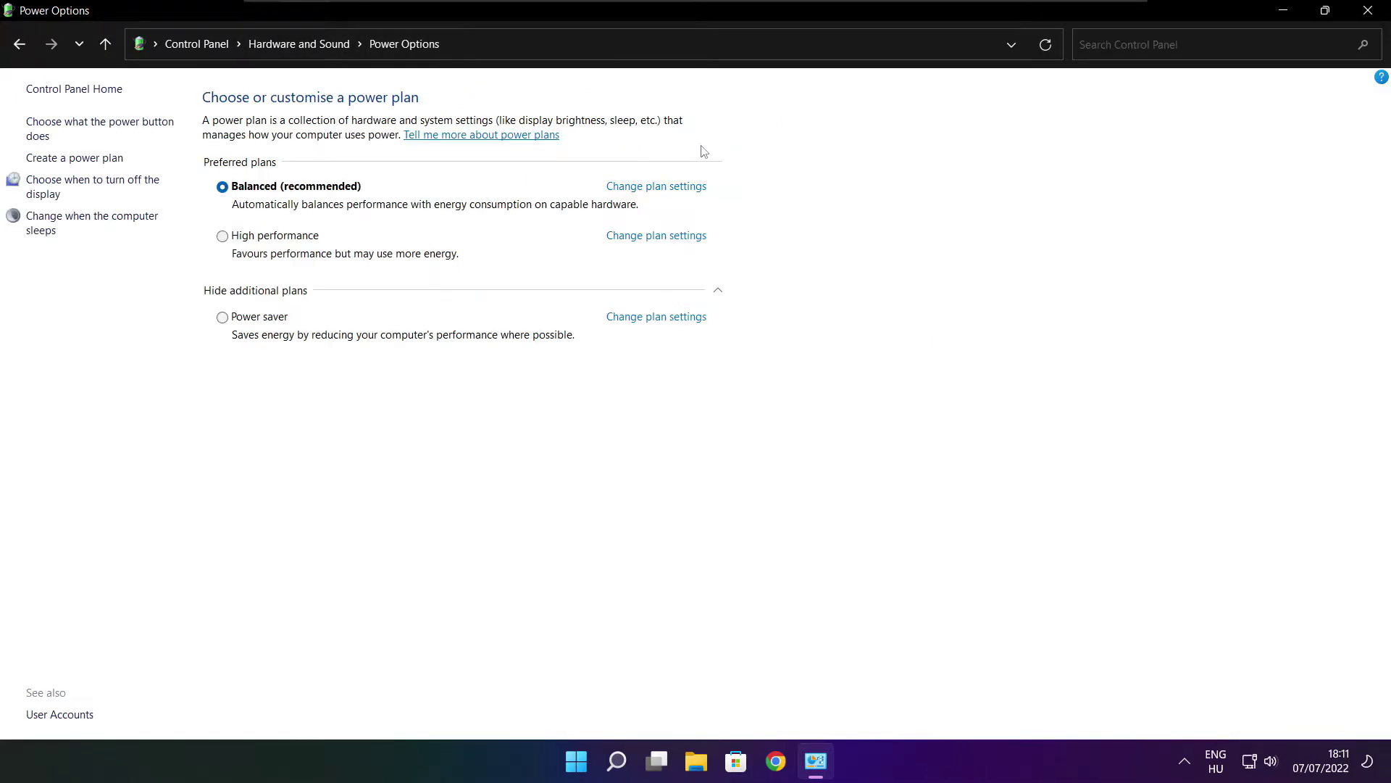
{"action": "left_click", "coordinate": [288, 244]}
{"action": "left_click", "coordinate": [1372, 10]}
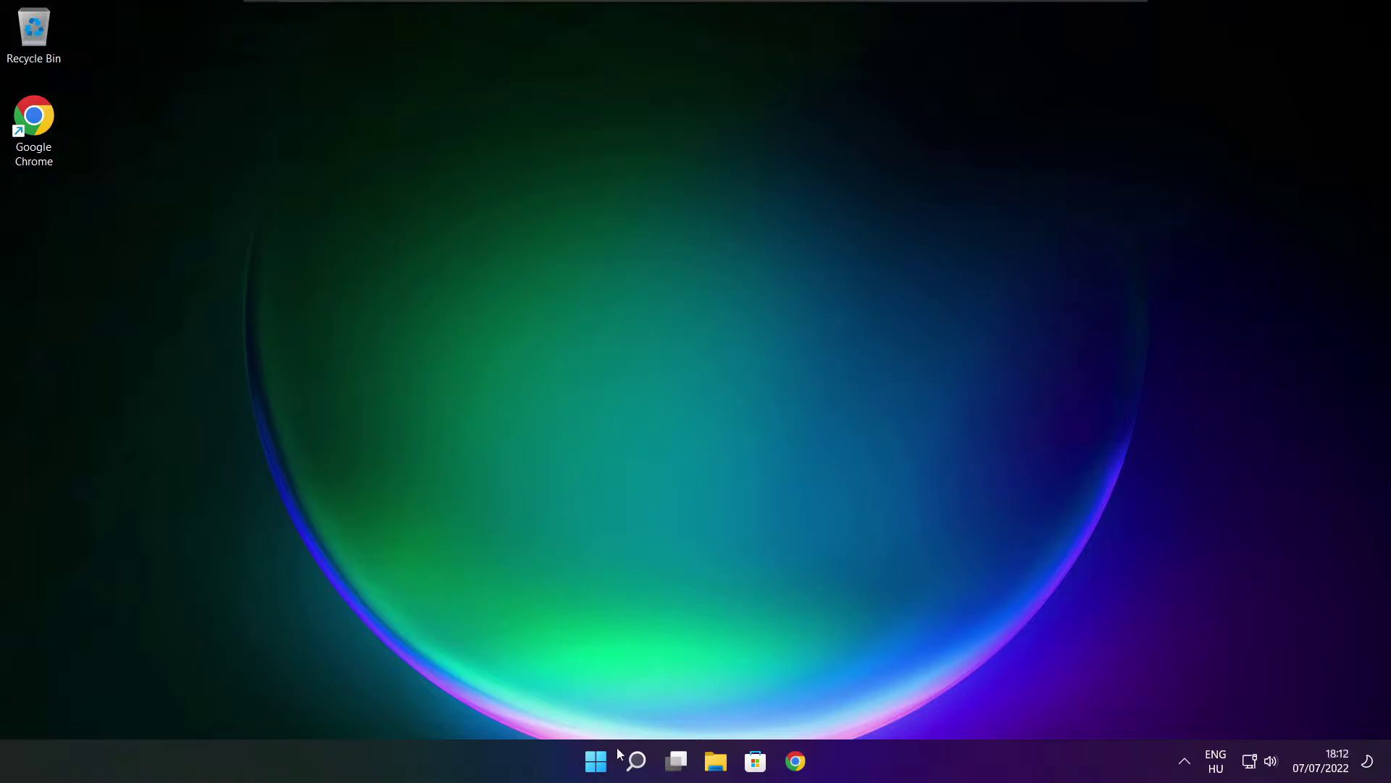
- Search 'game mode' and open the Game Mode settings page
{"action": "left_click", "coordinate": [638, 760]}
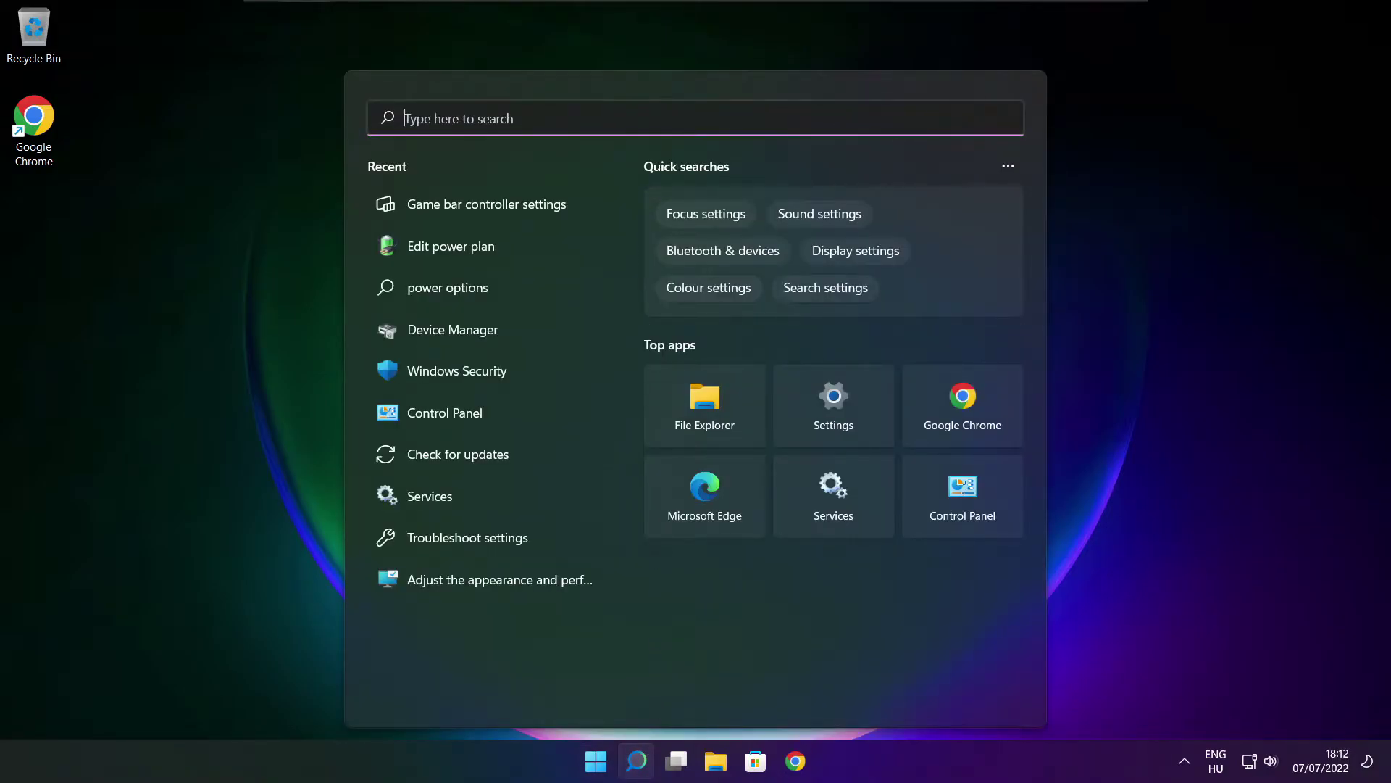
{"action": "type", "text": "game"}
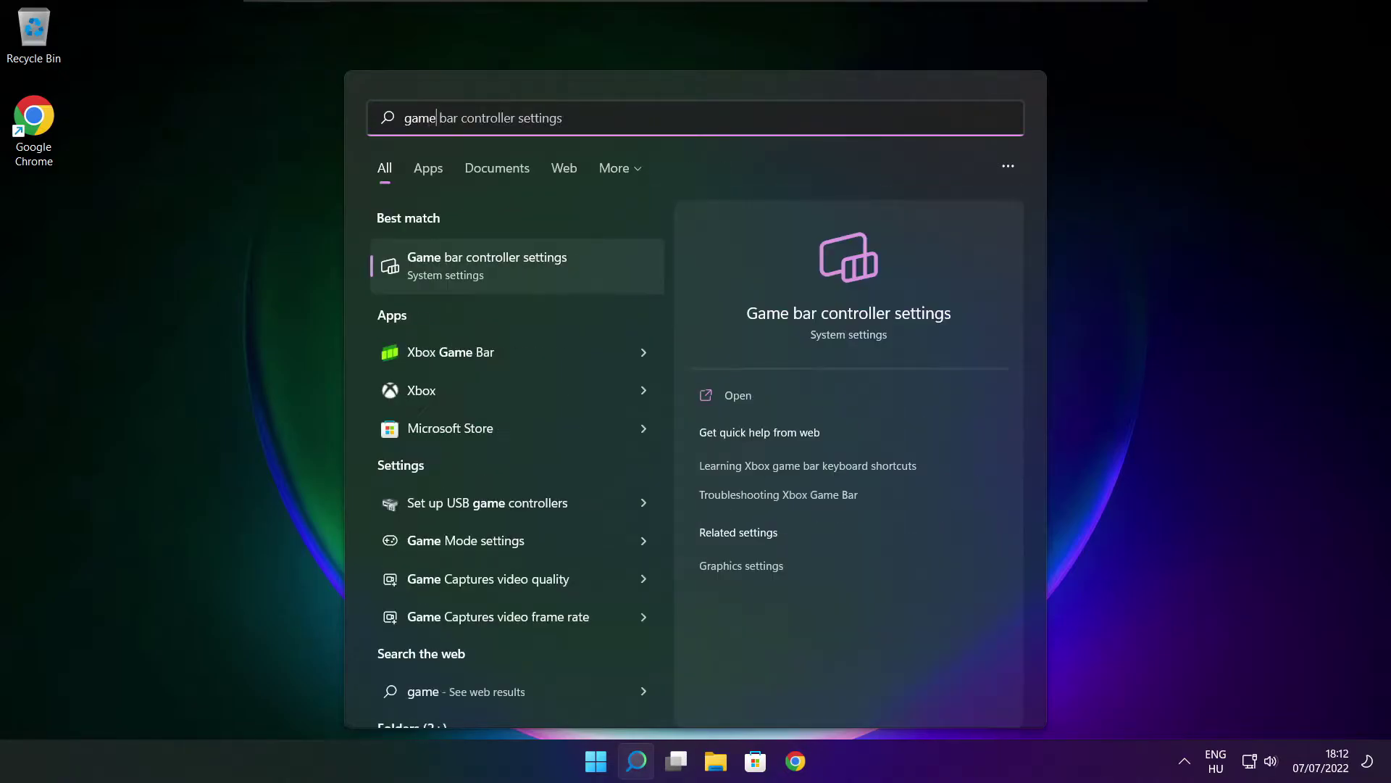
{"action": "type", "text": " mode"}
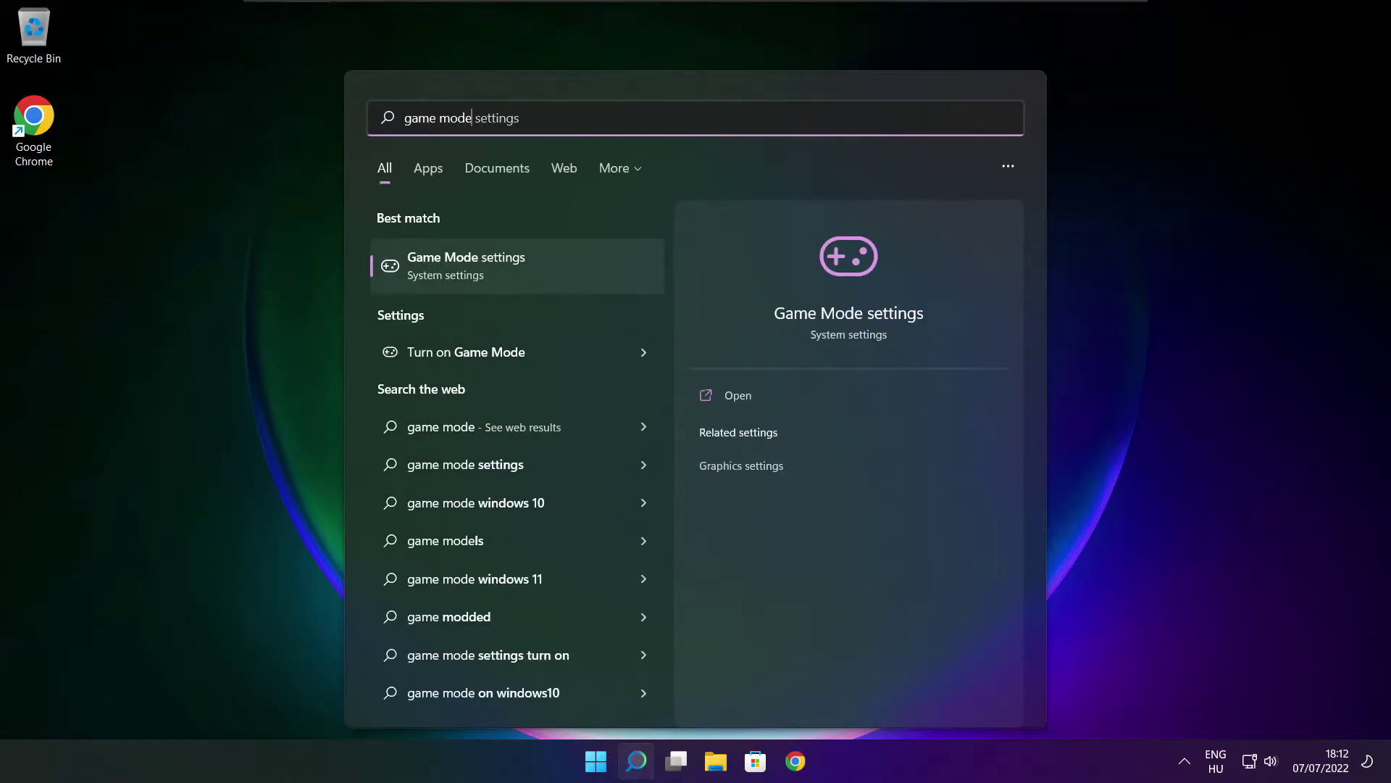
{"action": "left_click", "coordinate": [551, 267]}
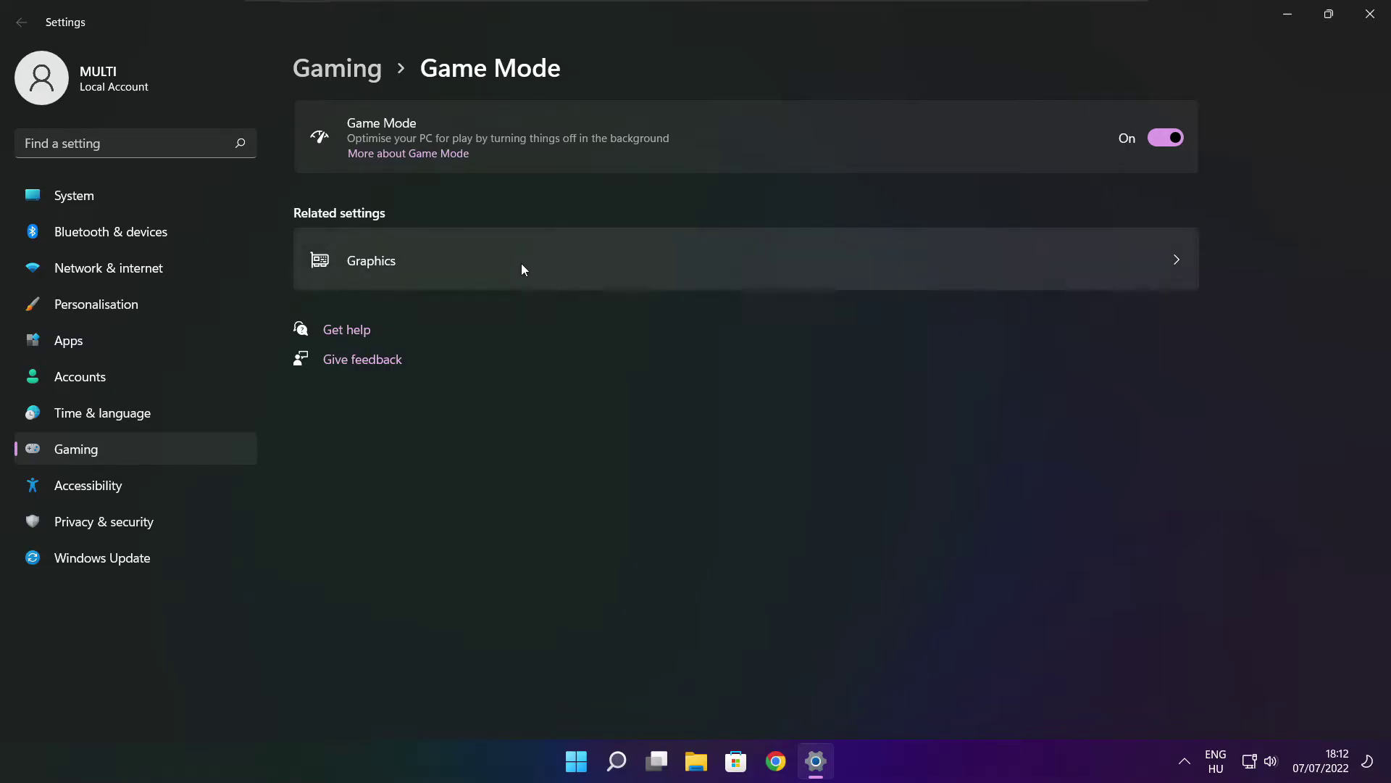
- Keep Game Mode on, confirm Xbox Game Bar's controller shortcut is Off, and close Settings
{"action": "left_click", "coordinate": [1176, 138]}
{"action": "left_click", "coordinate": [1176, 138]}
{"action": "left_click", "coordinate": [342, 72]}
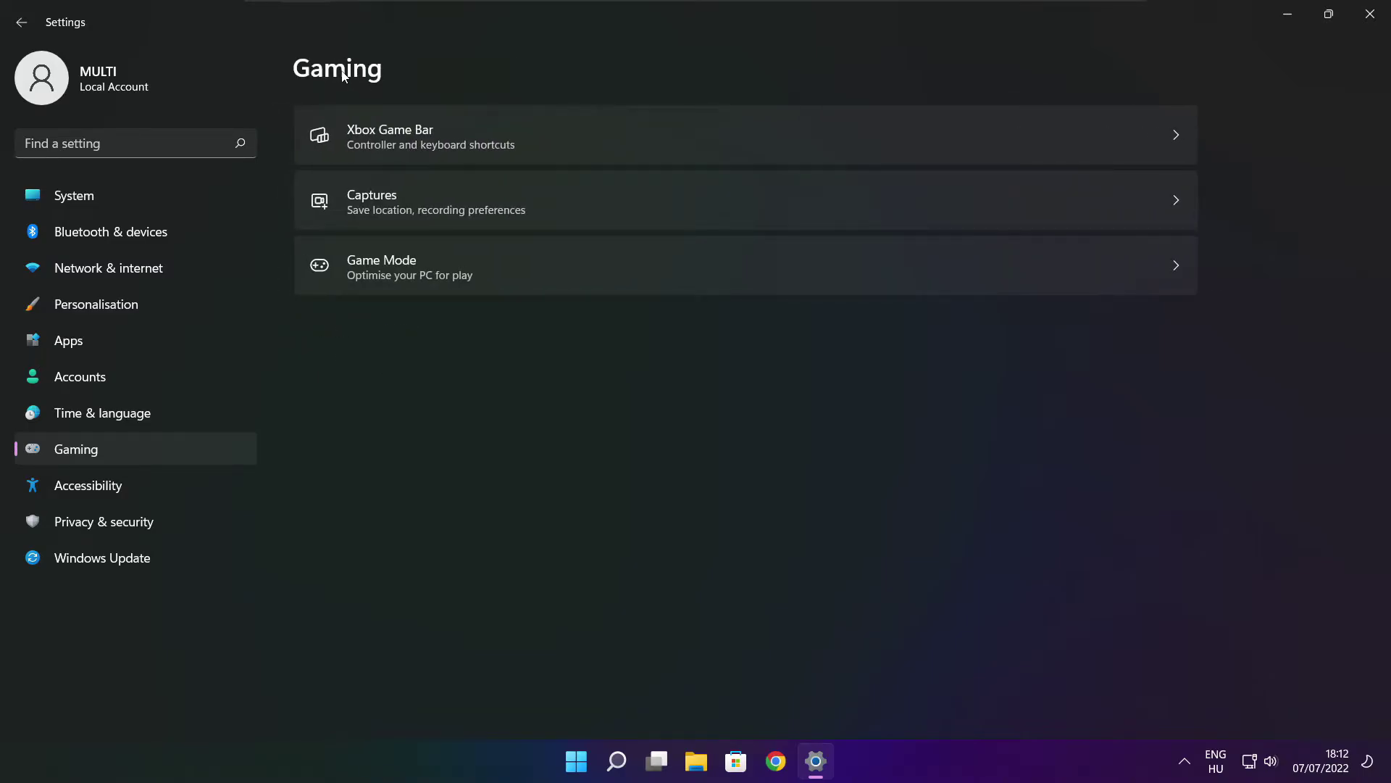
{"action": "left_click", "coordinate": [567, 152]}
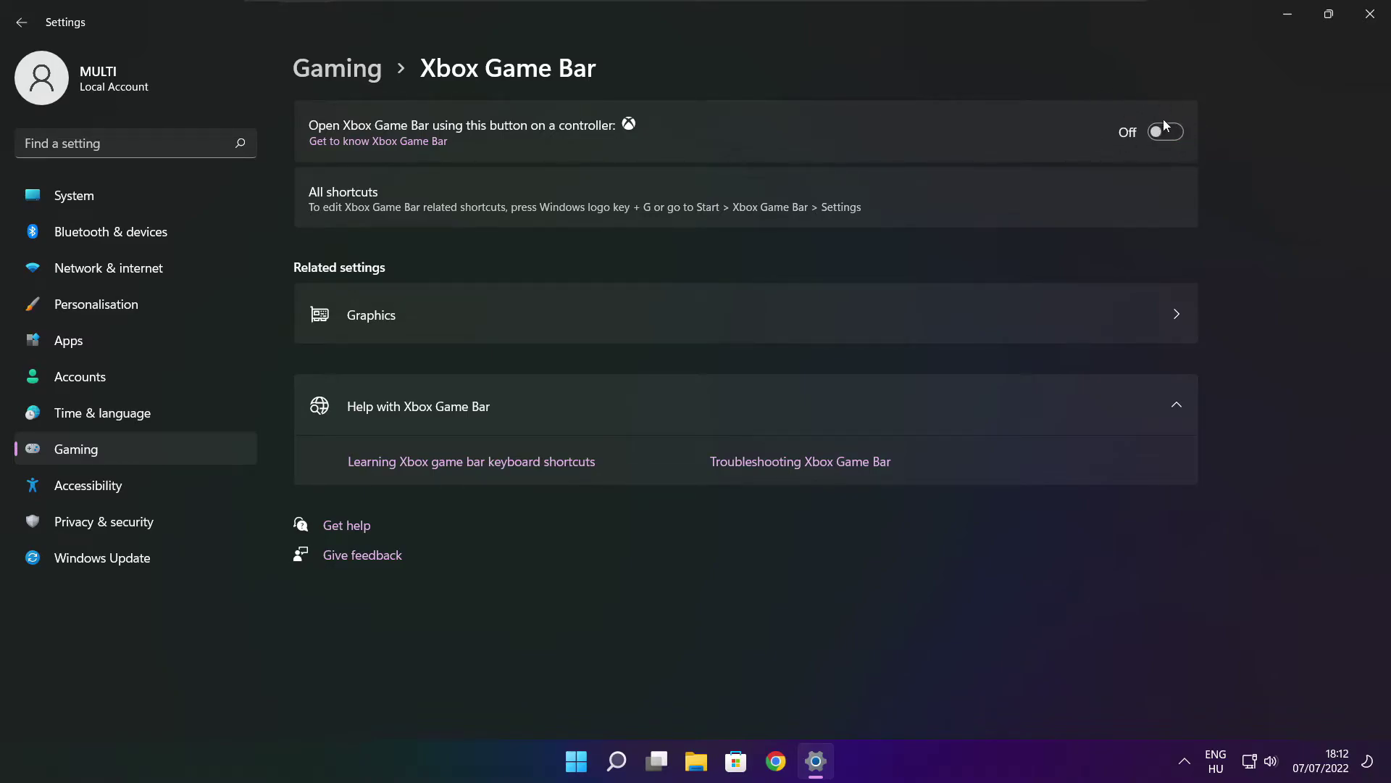
{"action": "left_click", "coordinate": [1370, 22]}
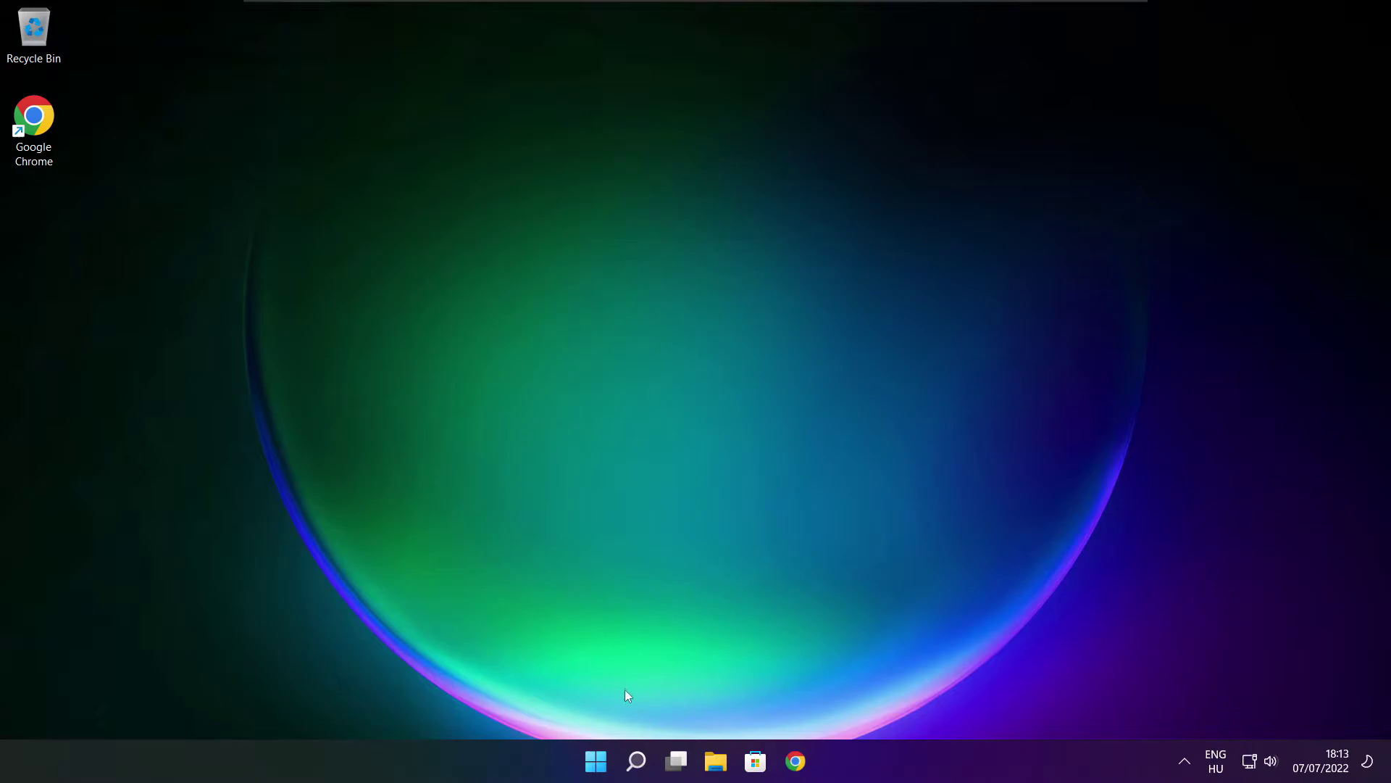
- Open Task Manager's startup apps and disable Cortana
{"action": "right_click", "coordinate": [598, 764]}
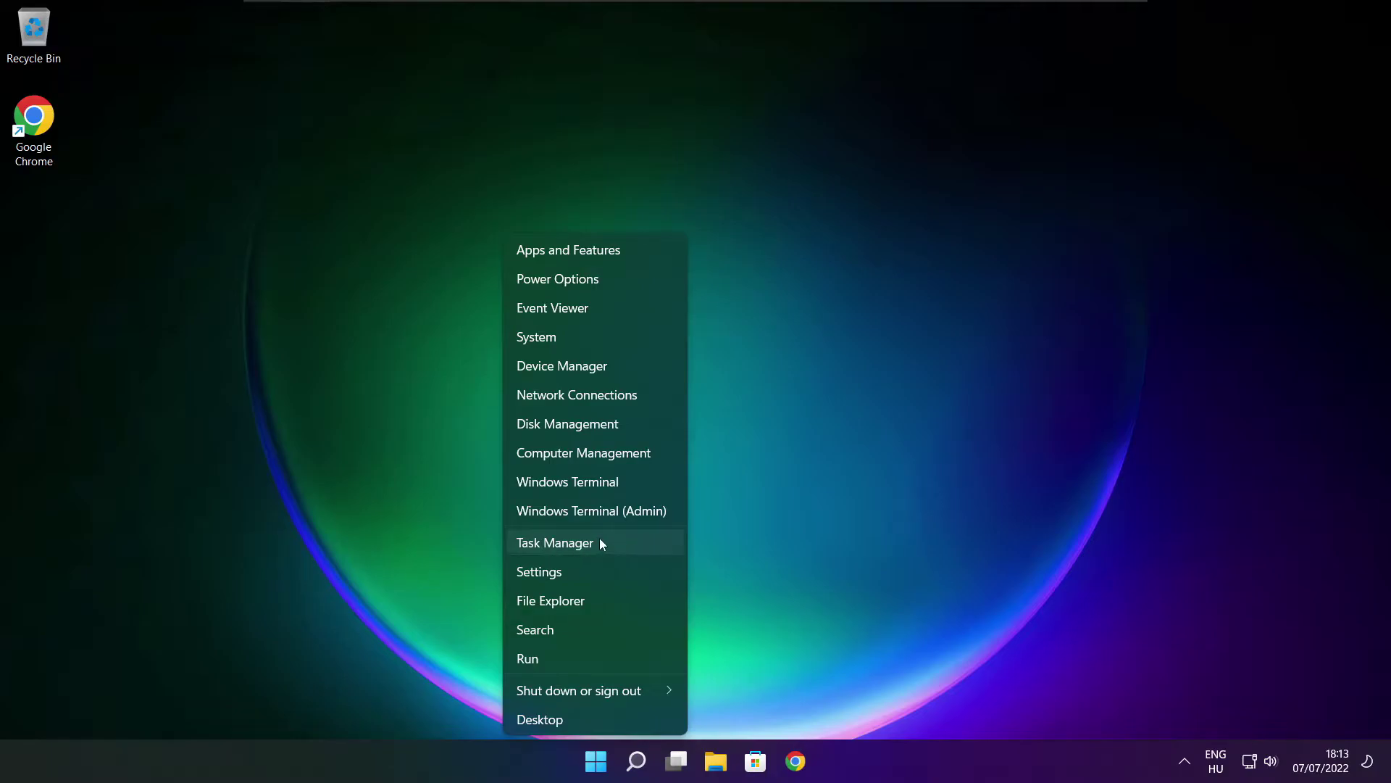
{"action": "left_click", "coordinate": [600, 543]}
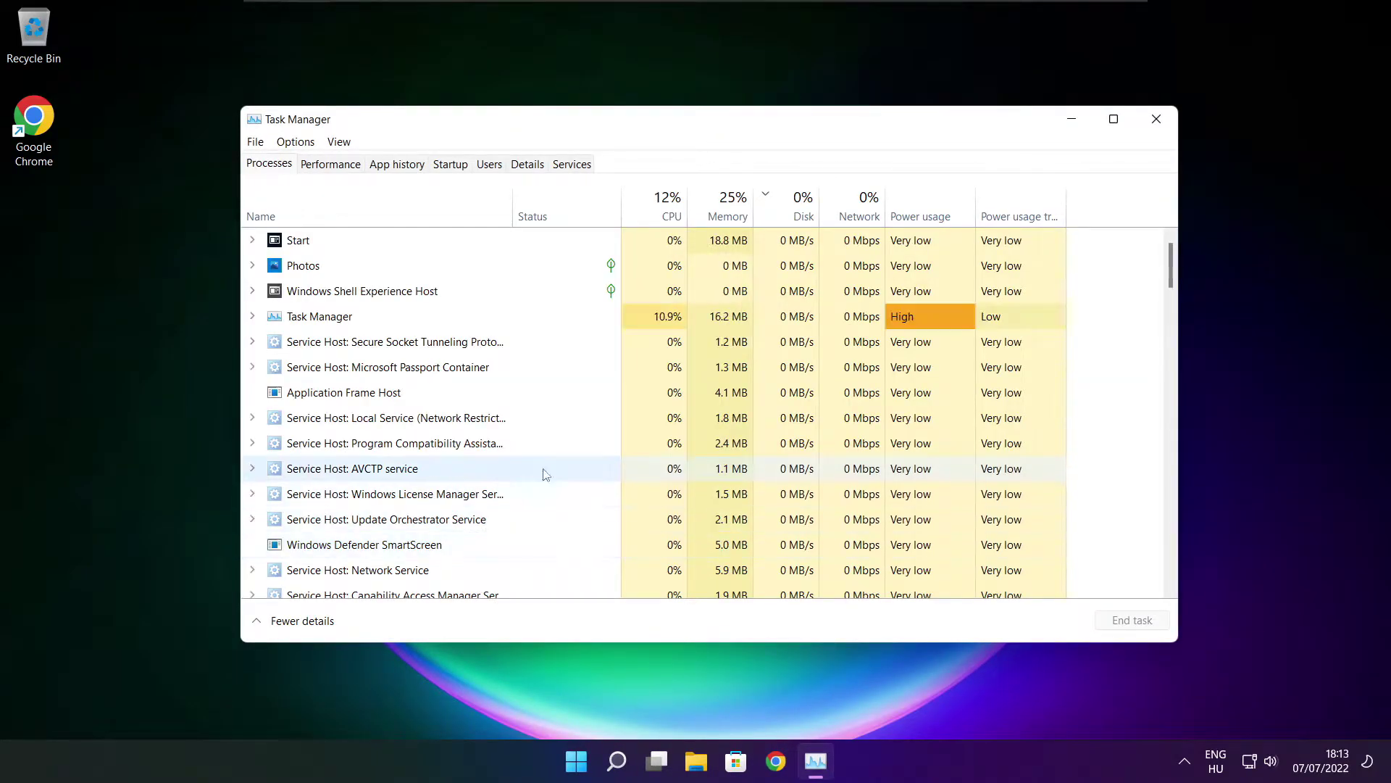
{"action": "left_click", "coordinate": [452, 167]}
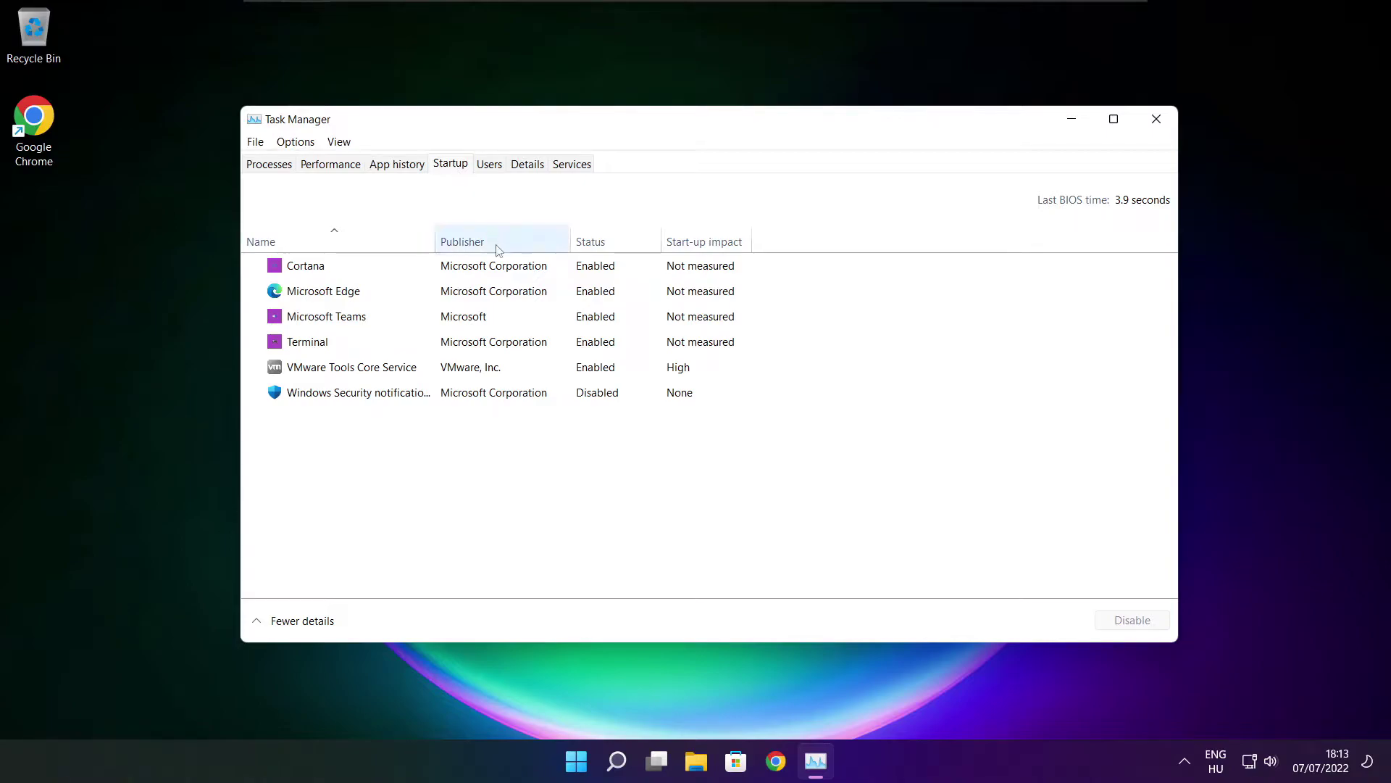
{"action": "left_click", "coordinate": [399, 277]}
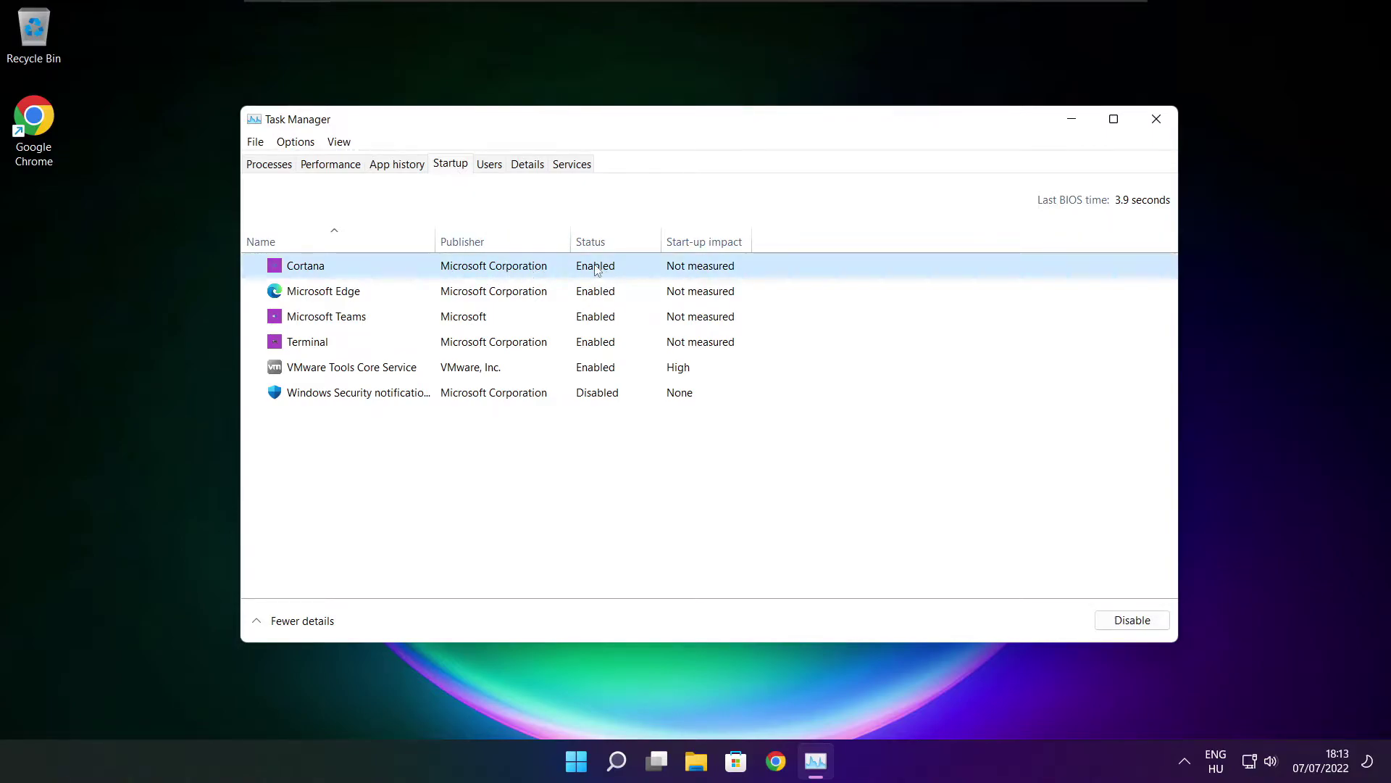
{"action": "left_click", "coordinate": [1129, 625]}
- Disable Microsoft Edge, Microsoft Teams and Terminal at startup, then close Task Manager
{"action": "left_click", "coordinate": [432, 297]}
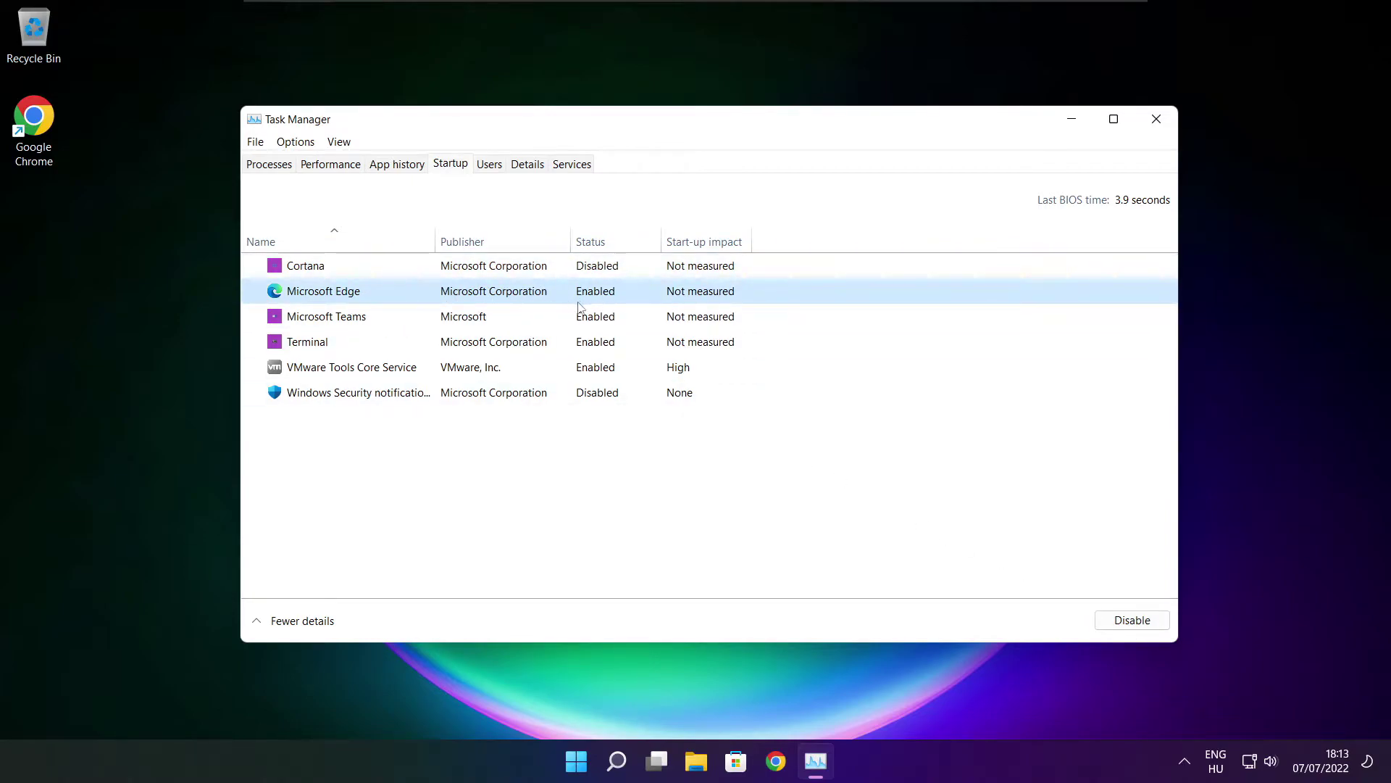
{"action": "left_click", "coordinate": [1134, 621]}
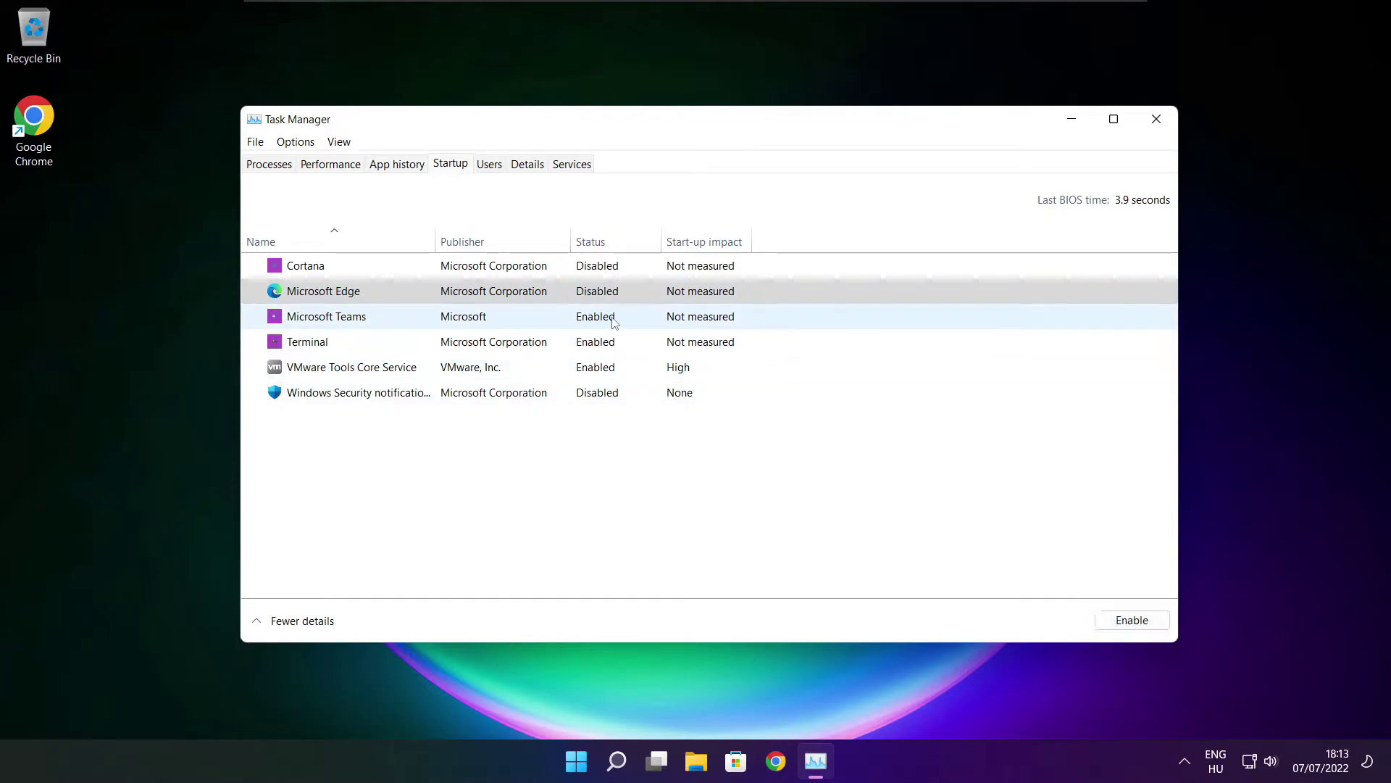
{"action": "left_click", "coordinate": [605, 317]}
{"action": "left_click", "coordinate": [1153, 628]}
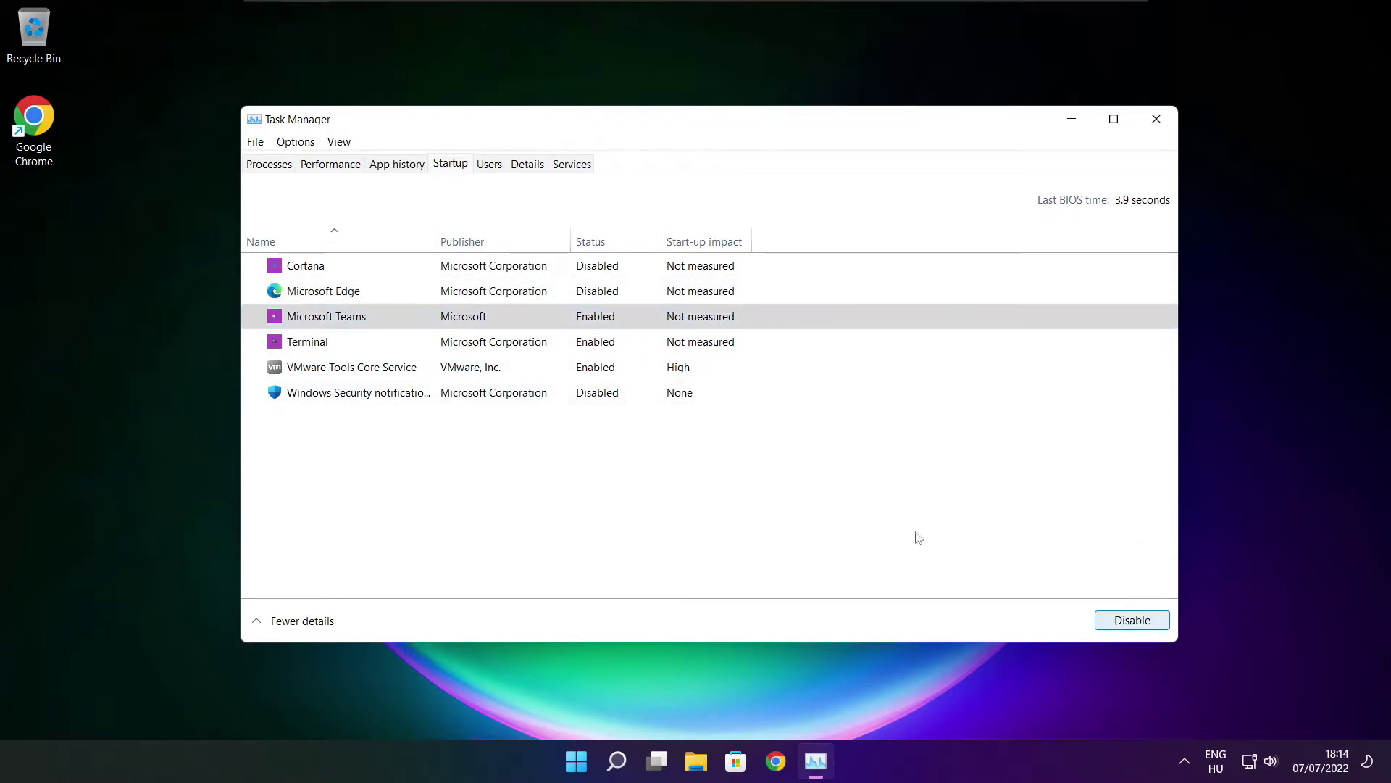
{"action": "left_click", "coordinate": [529, 349]}
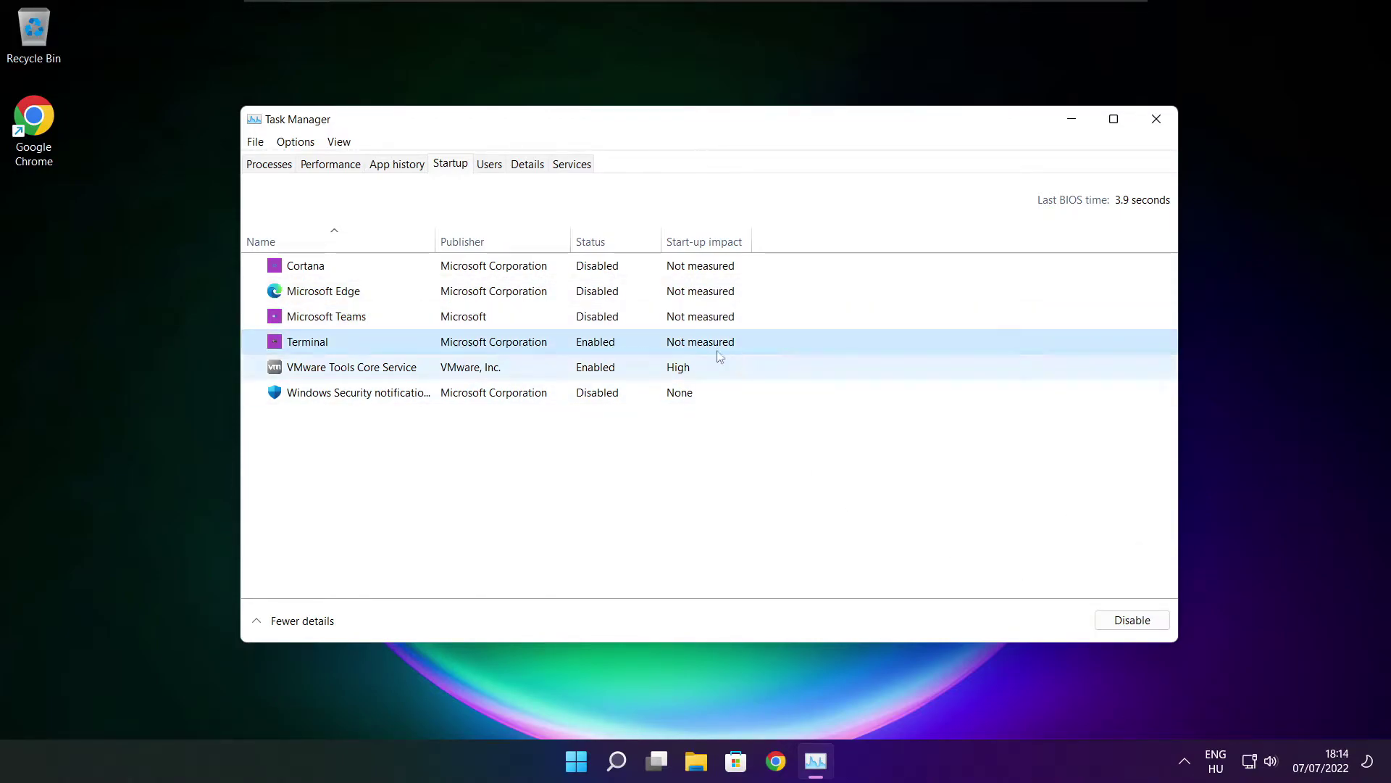
{"action": "left_click", "coordinate": [1151, 628]}
{"action": "left_click", "coordinate": [1151, 628]}
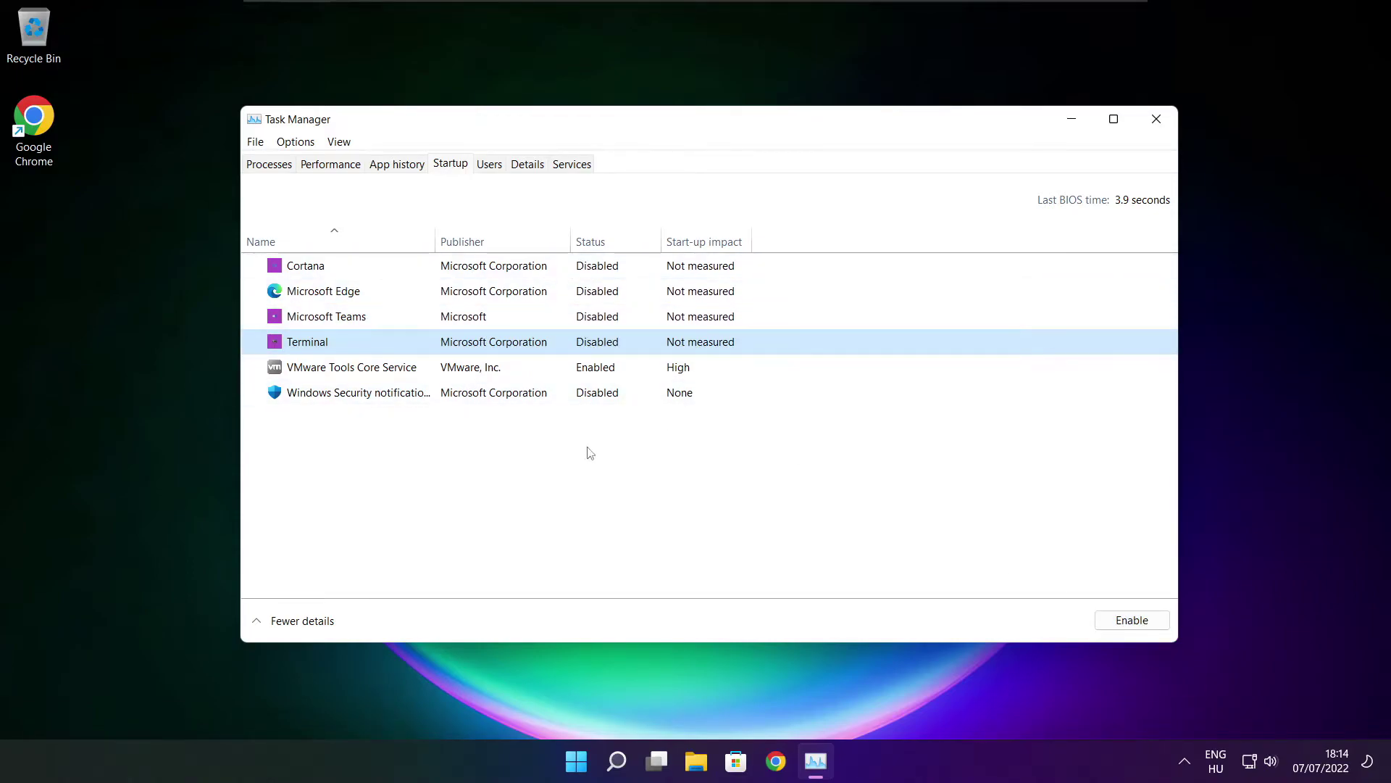
{"action": "left_click", "coordinate": [1156, 121]}
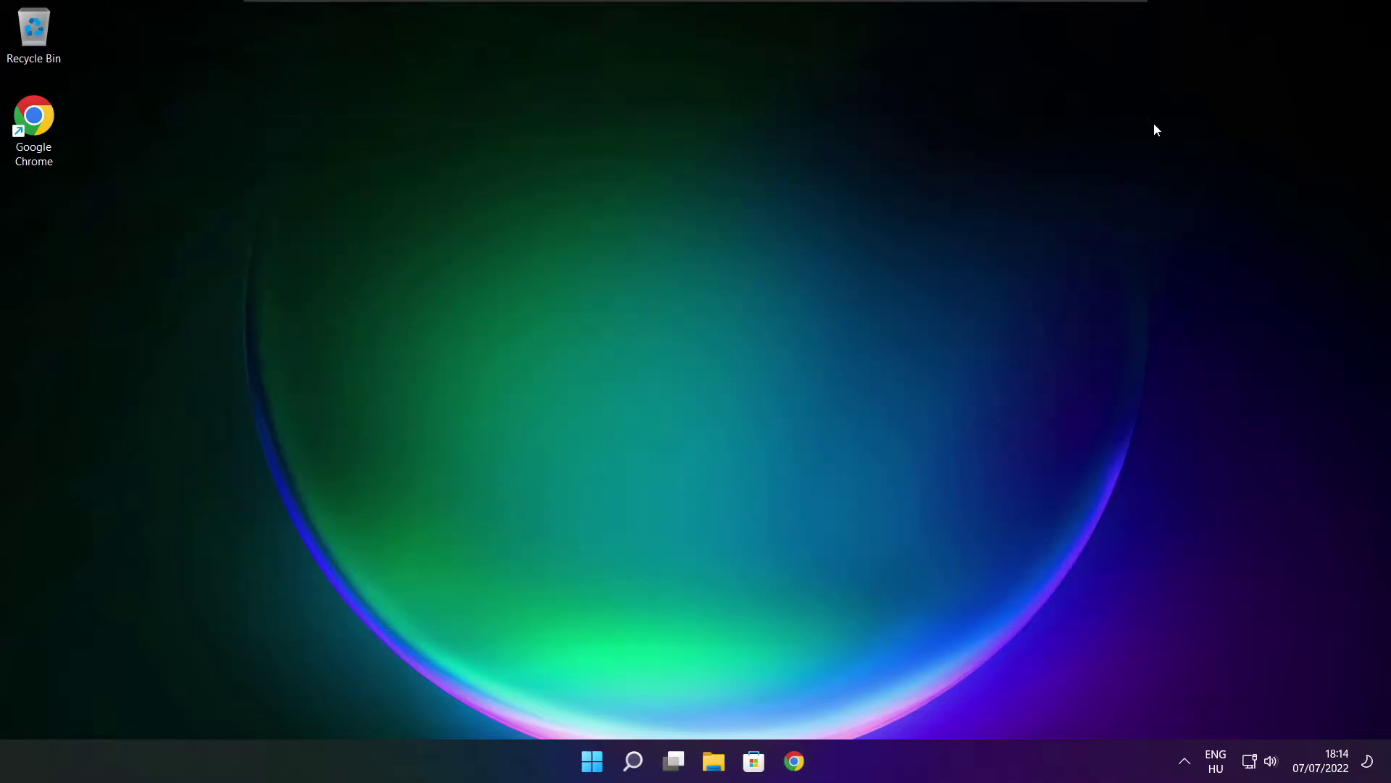
- Analyse drive C: (9% fragmented) and start optimising it in Defragment and Optimise Drives
{"action": "left_click", "coordinate": [637, 769]}
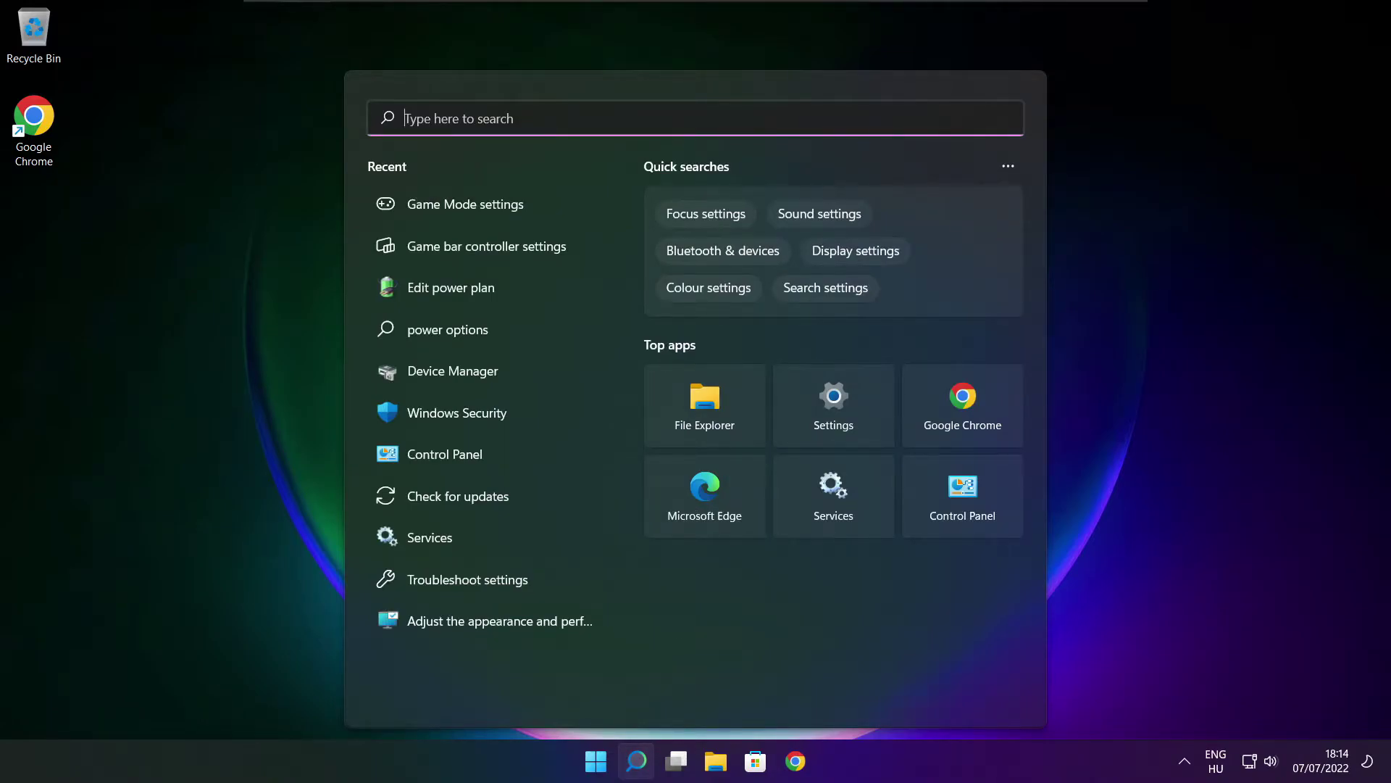
{"action": "type", "text": "op"}
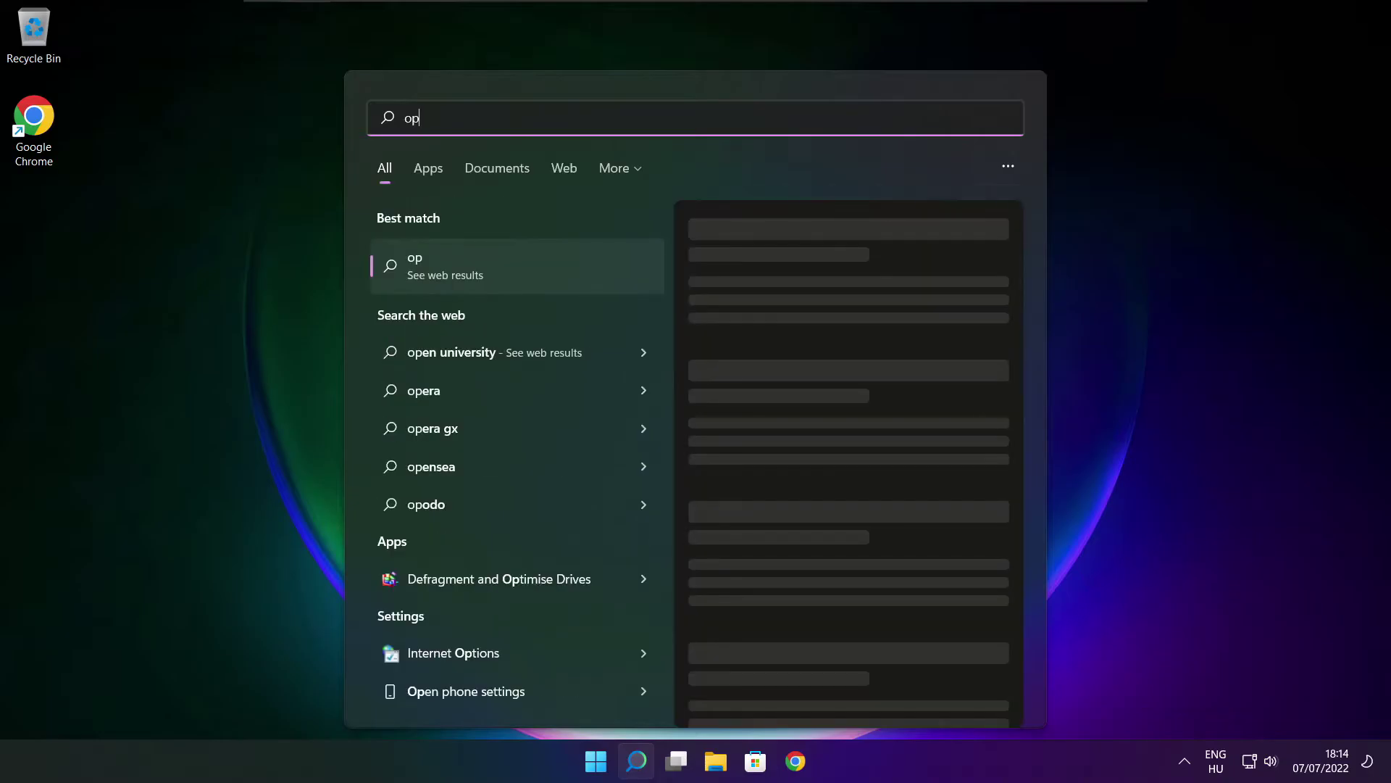
{"action": "type", "text": "timise"}
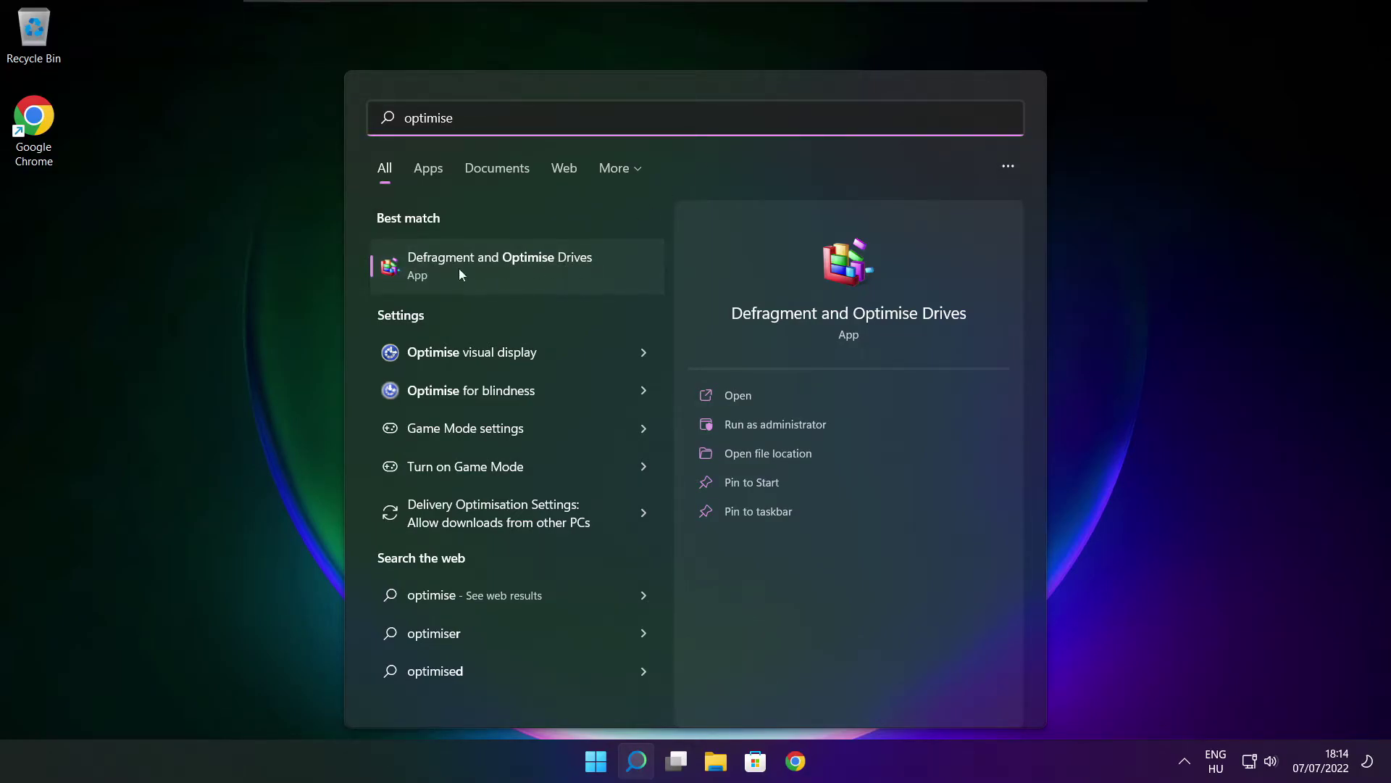
{"action": "left_click", "coordinate": [534, 263]}
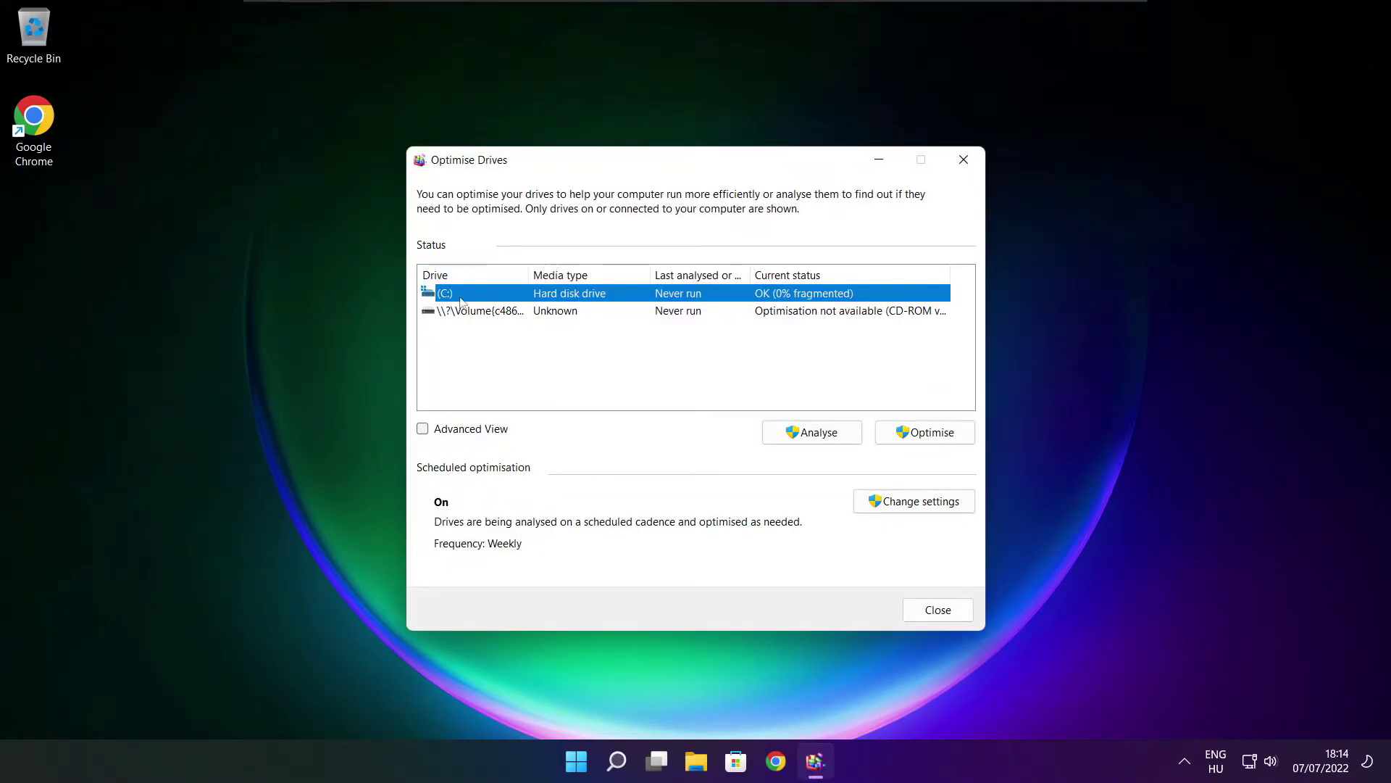
{"action": "left_click", "coordinate": [804, 435]}
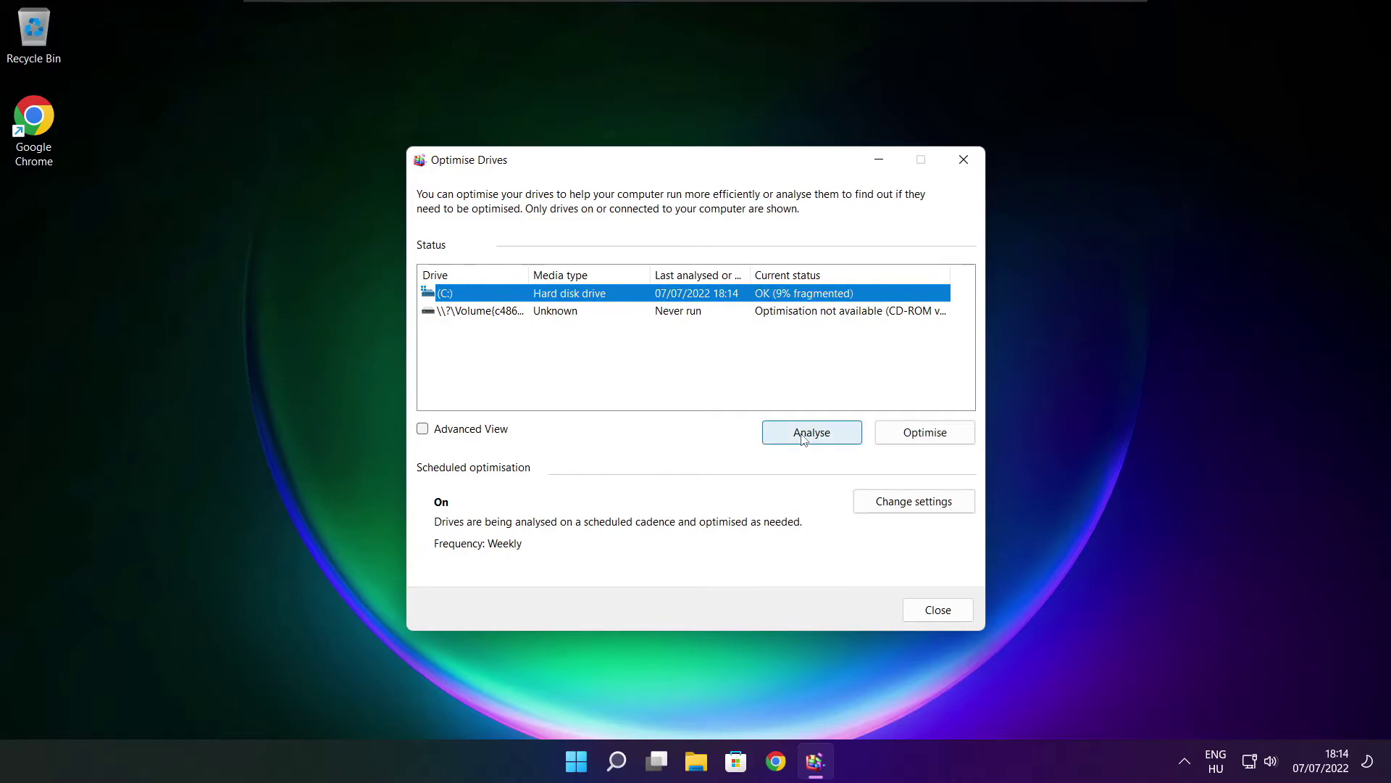
{"action": "left_click", "coordinate": [933, 439]}
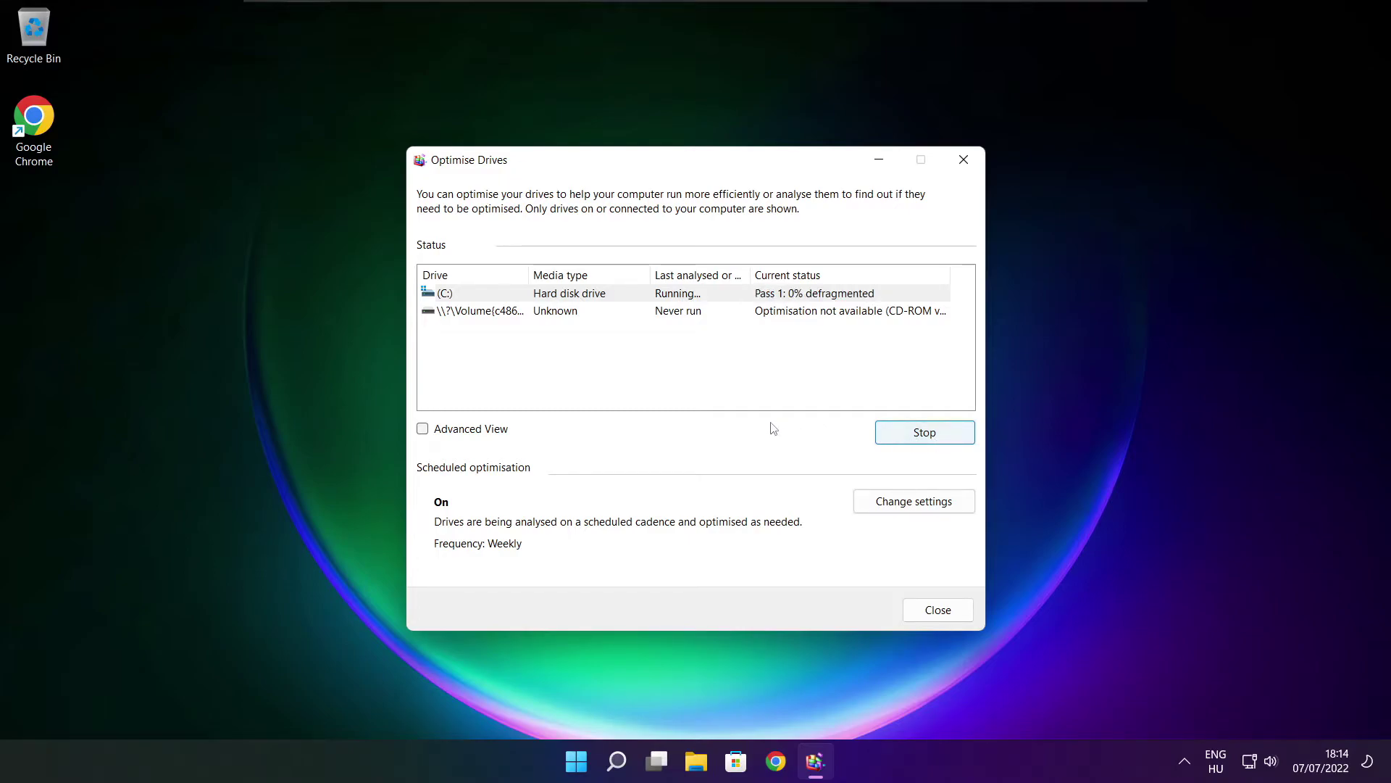
{"action": "key", "text": "alt+F4"}
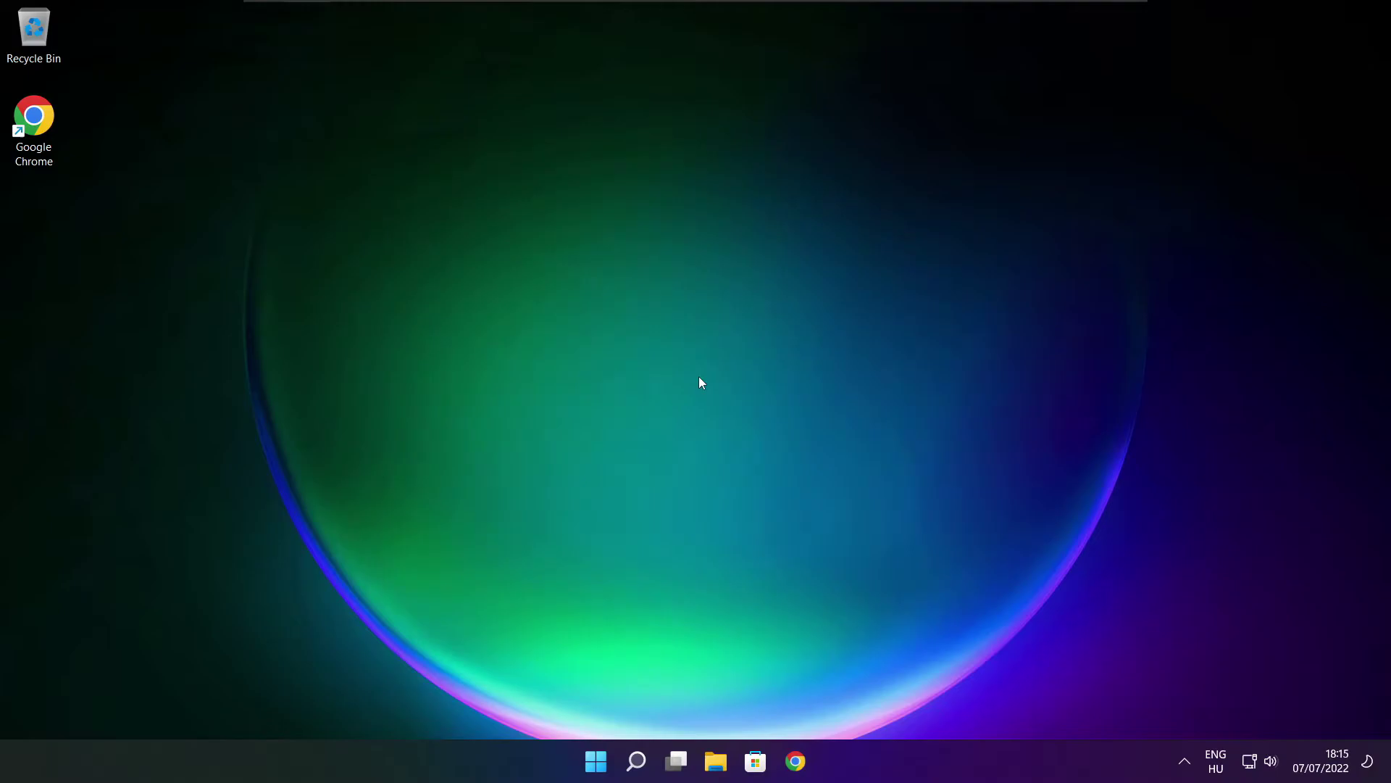
- Run Check for updates in Windows Update, showing up to date at 18:18, then close Settings
{"action": "left_click", "coordinate": [636, 765]}
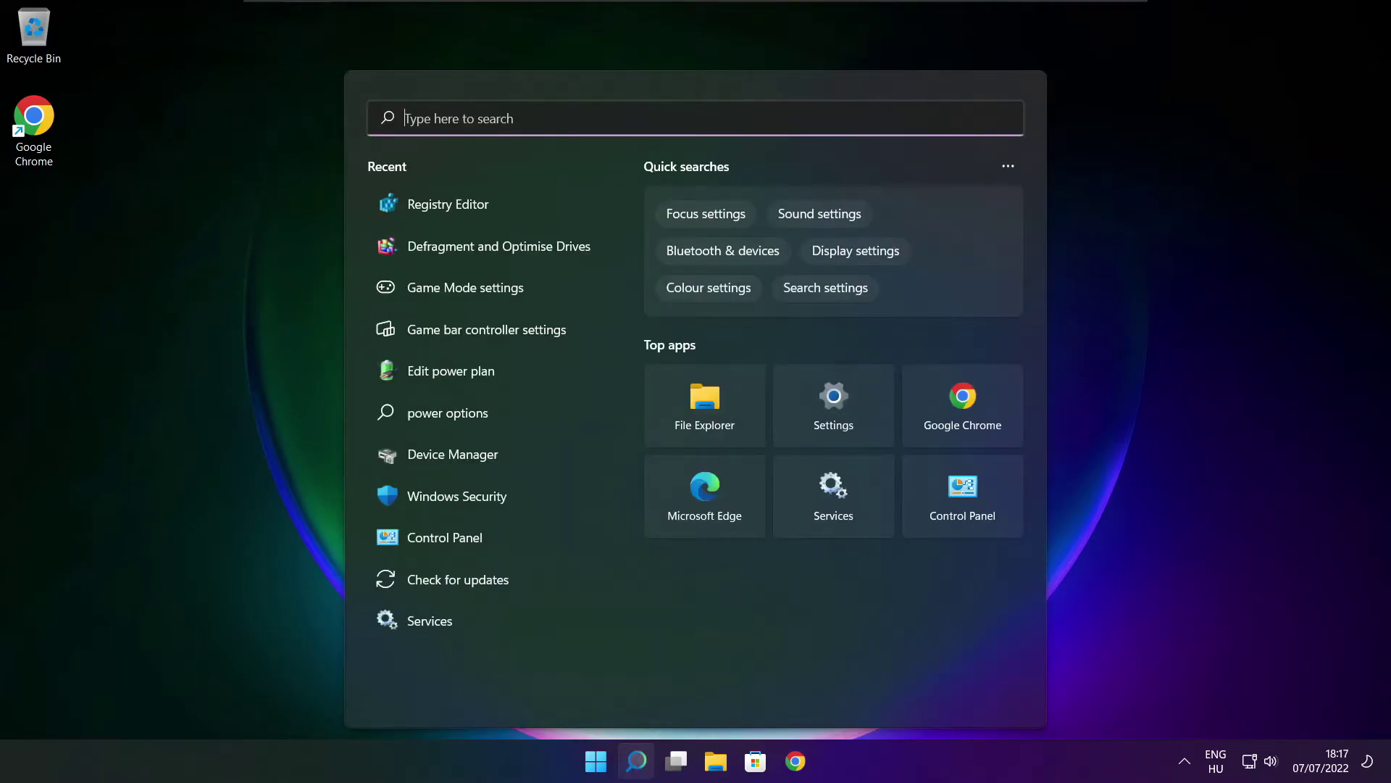
{"action": "type", "text": "updates"}
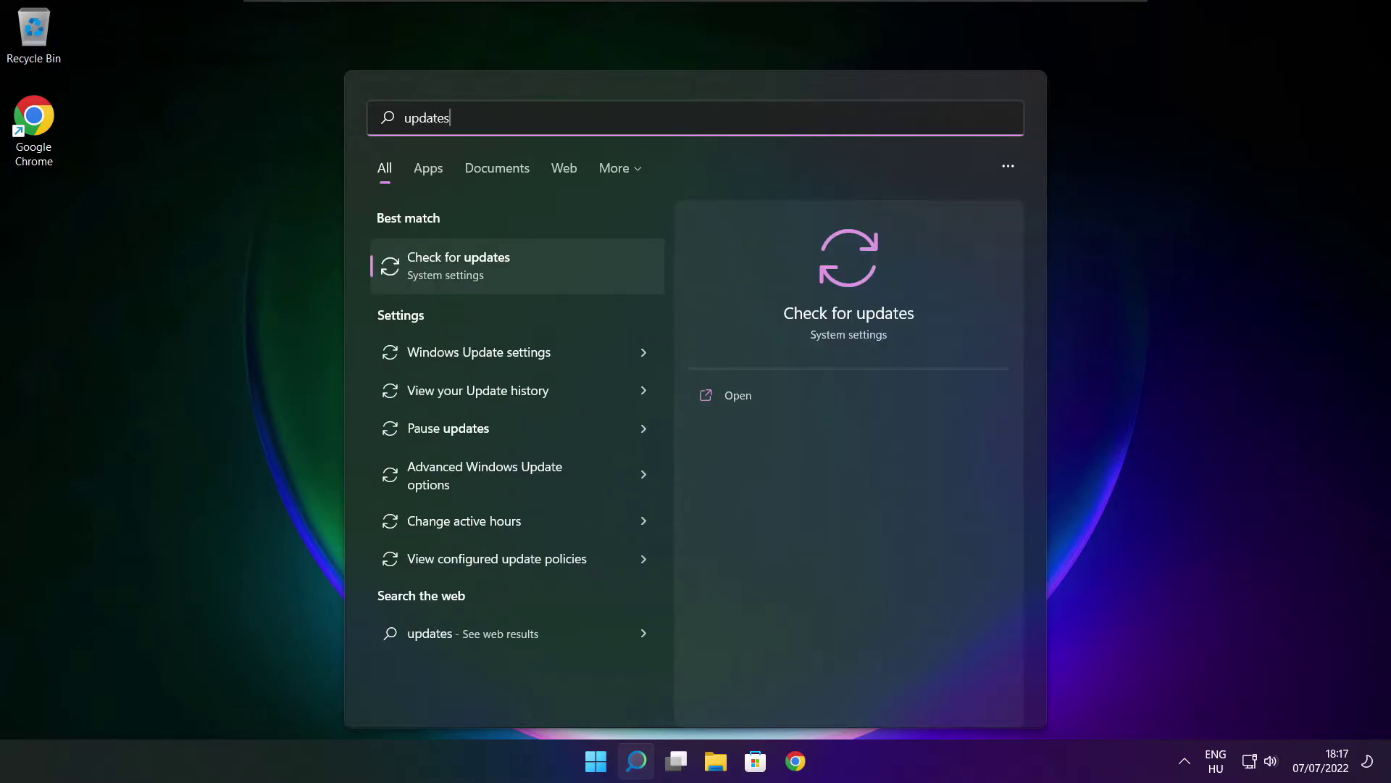
{"action": "left_click", "coordinate": [506, 274]}
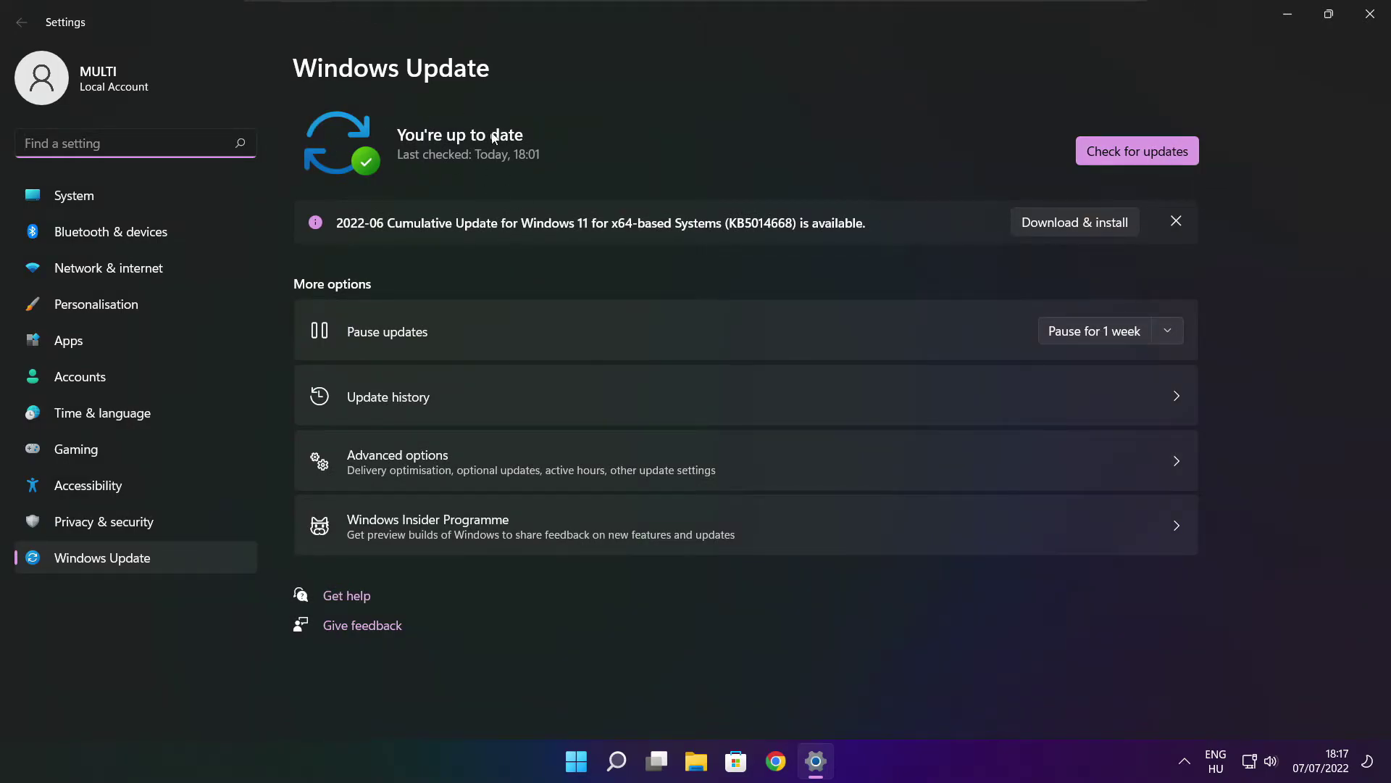
{"action": "left_click", "coordinate": [1137, 150]}
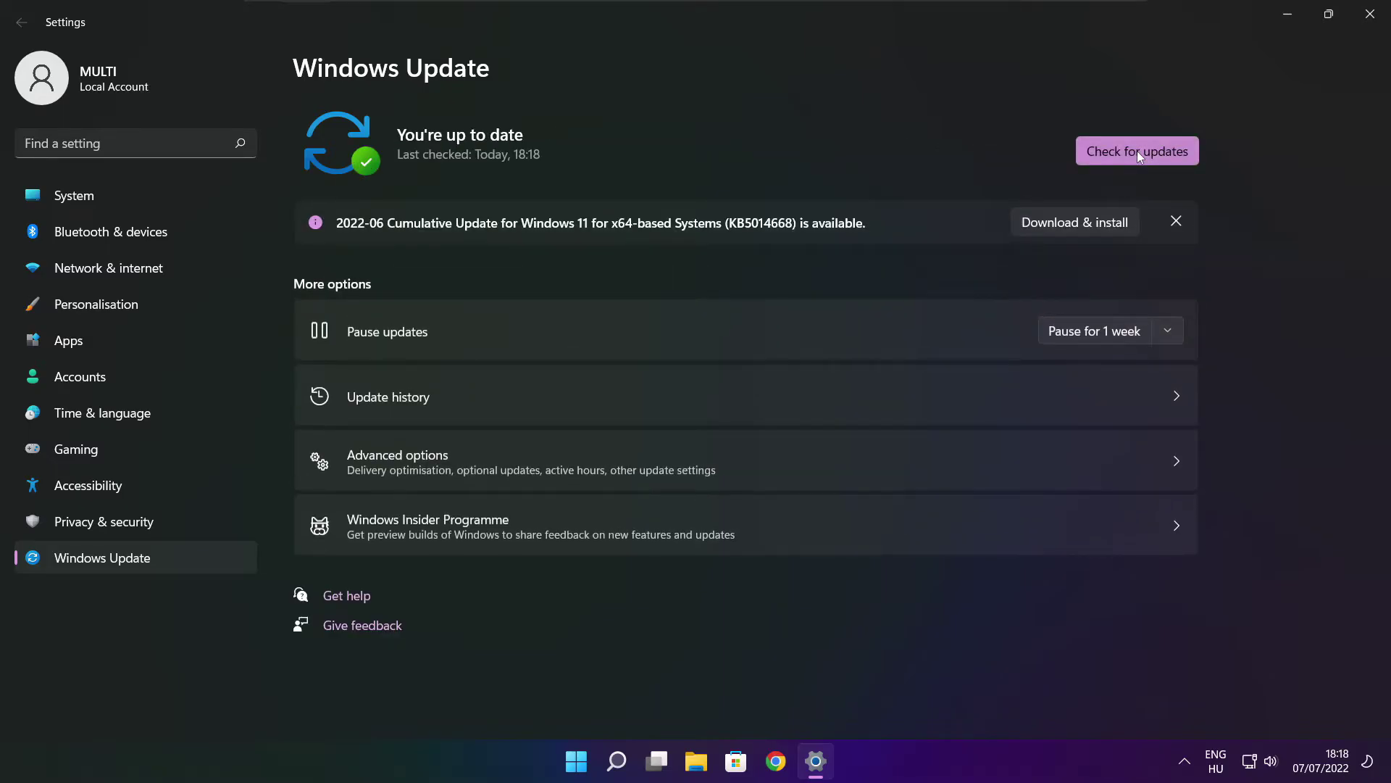
{"action": "left_click", "coordinate": [1369, 21]}
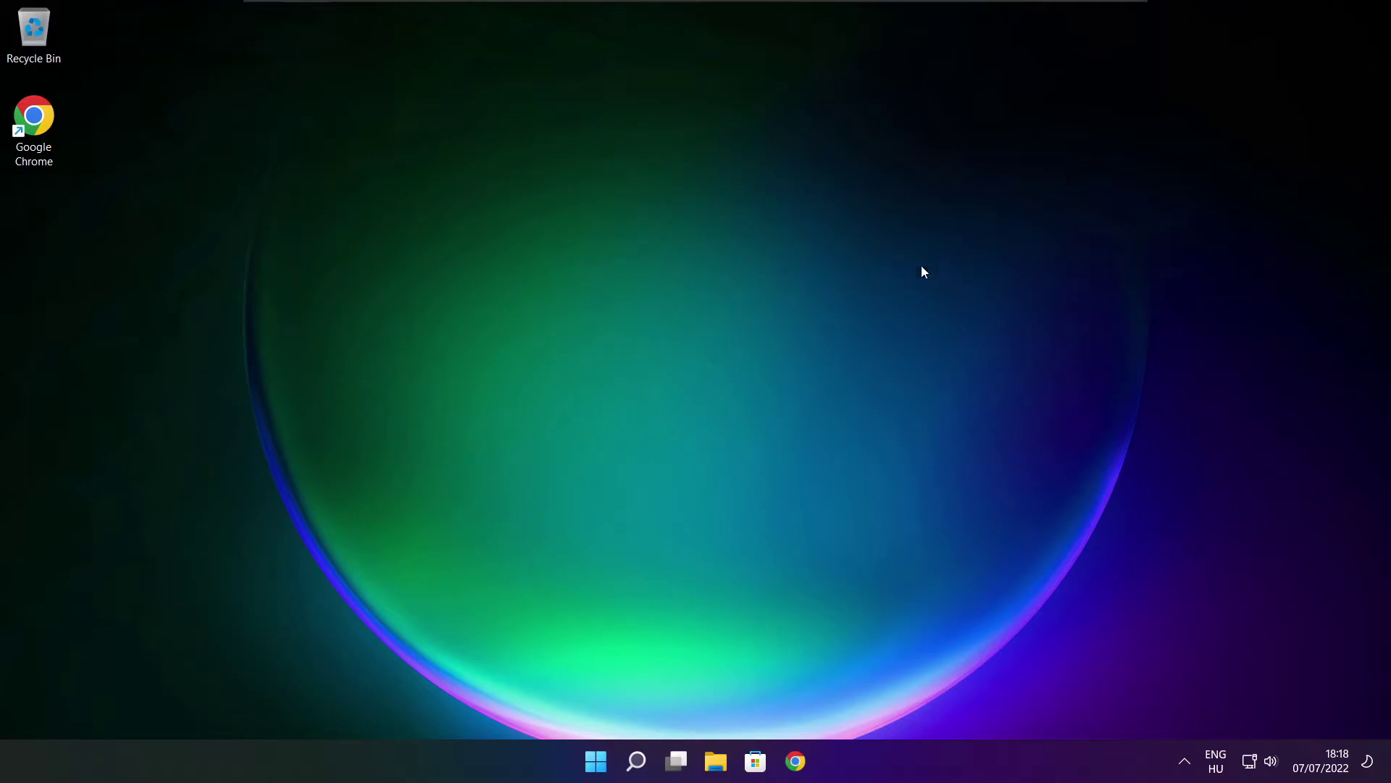
- Launch Registry Editor by searching for regedit
{"action": "left_click", "coordinate": [636, 764]}
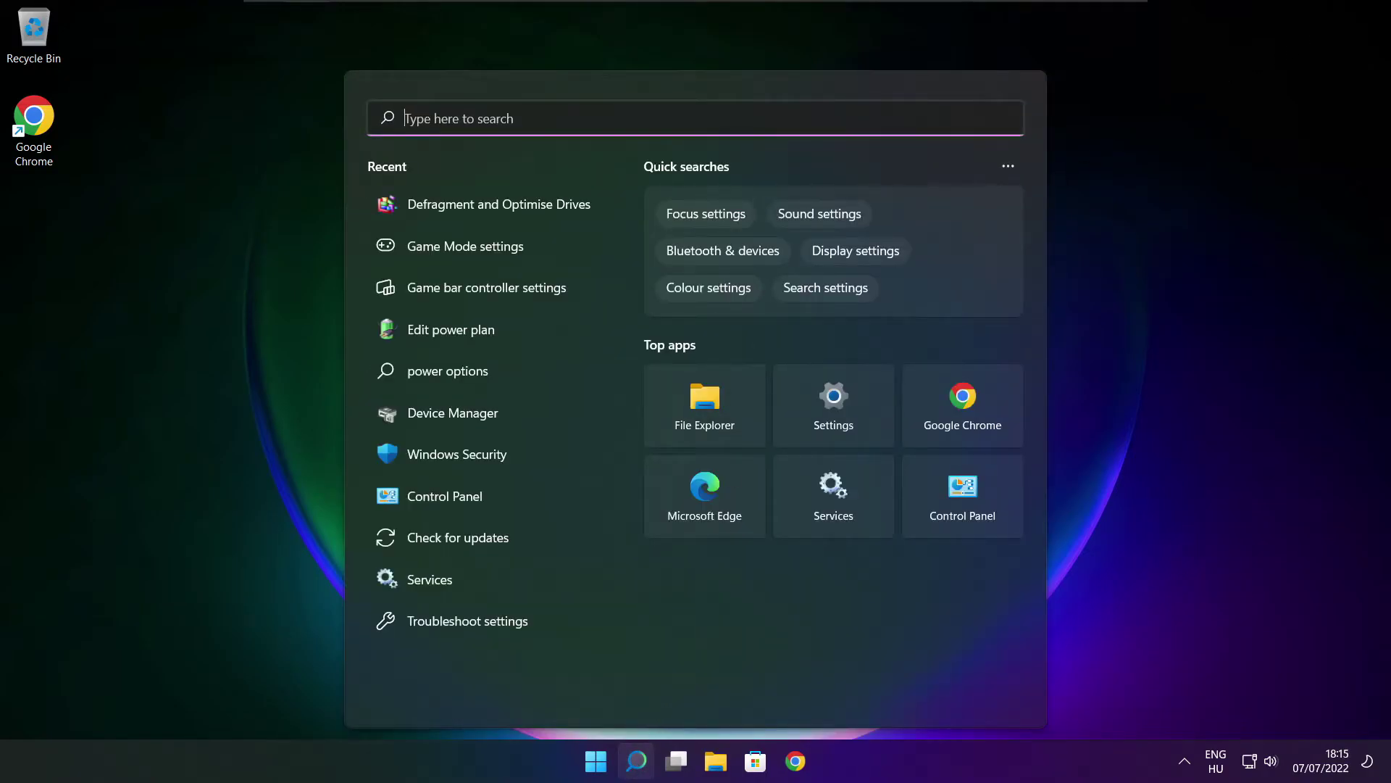
{"action": "type", "text": "regedit"}
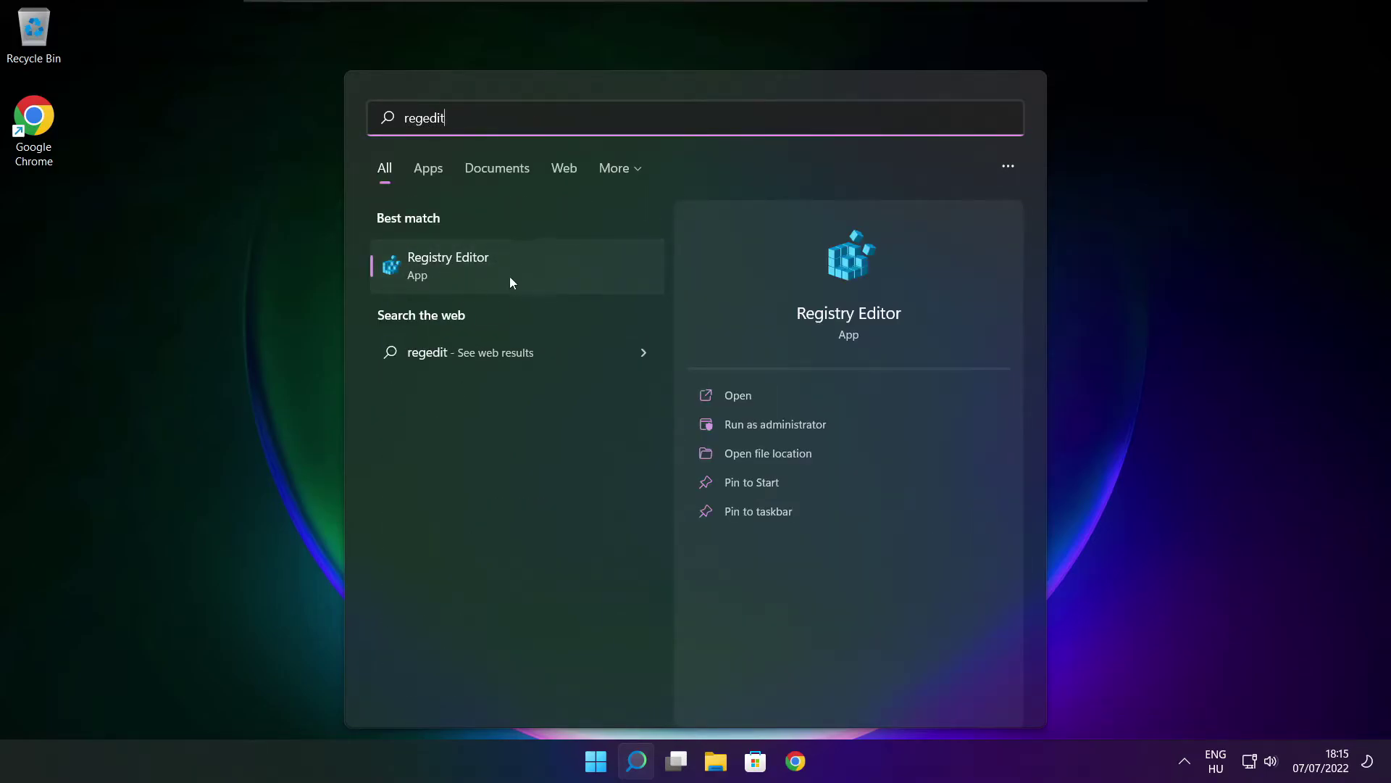
{"action": "left_click", "coordinate": [530, 264]}
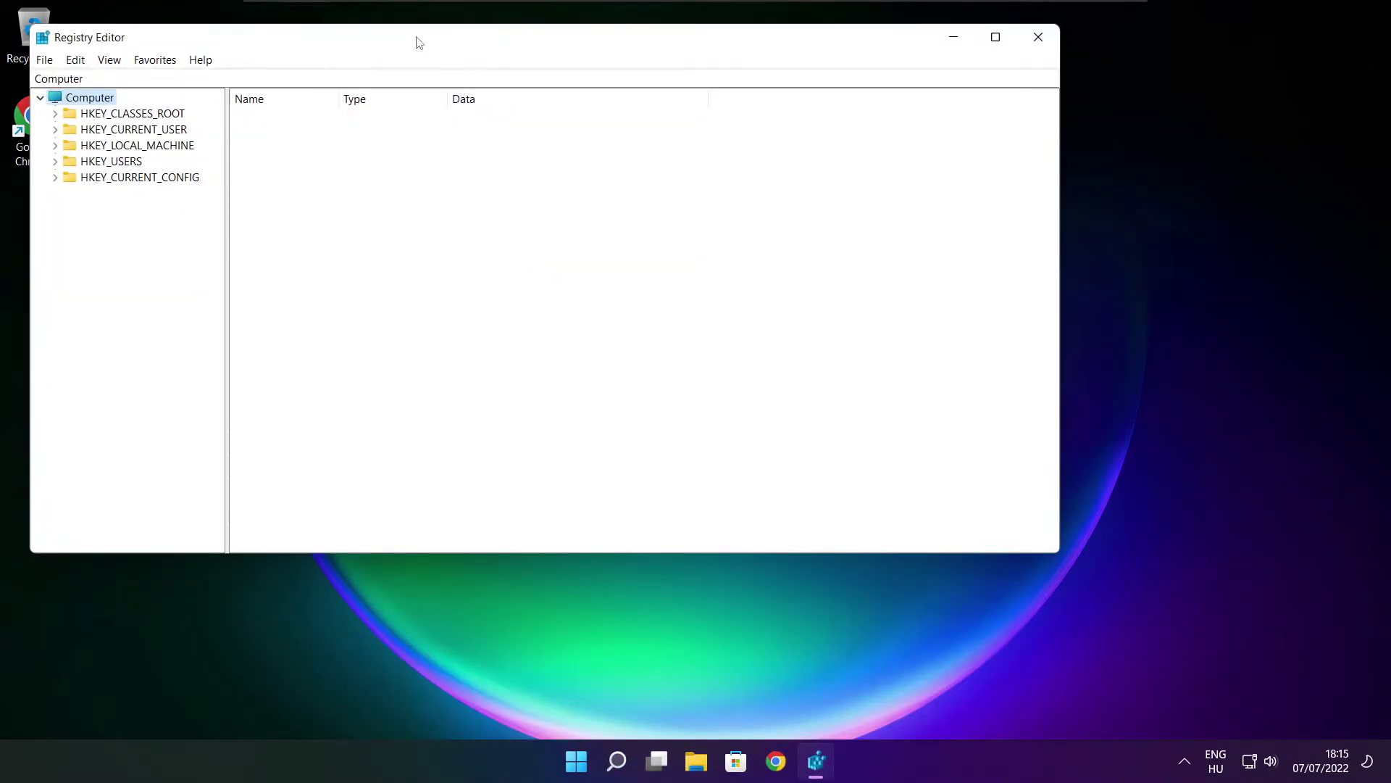
{"action": "left_click_drag", "start_coordinate": [421, 41], "coordinate": [568, 146]}
- Navigate to HKEY_CURRENT_USER\System\GameConfigStore and widen the Name column
{"action": "left_click", "coordinate": [254, 238]}
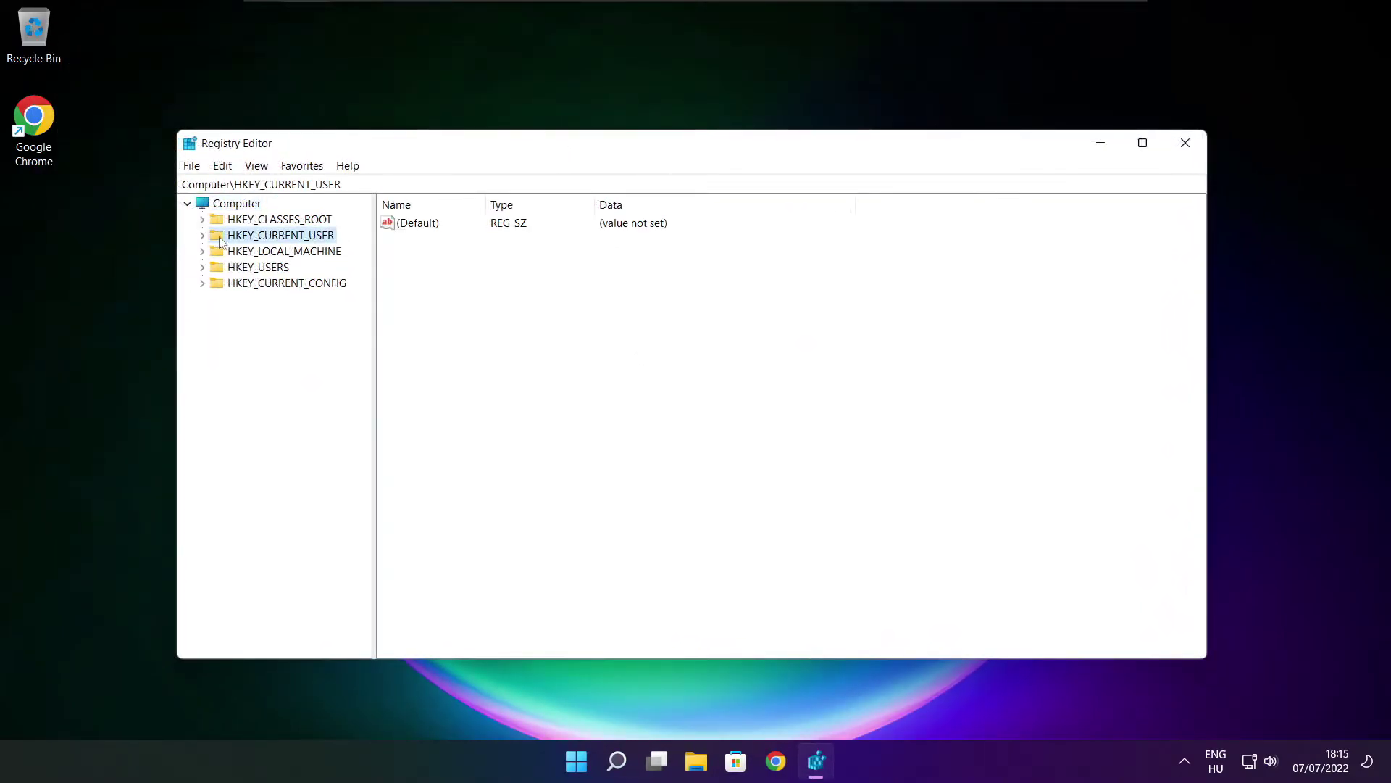
{"action": "left_click", "coordinate": [202, 236]}
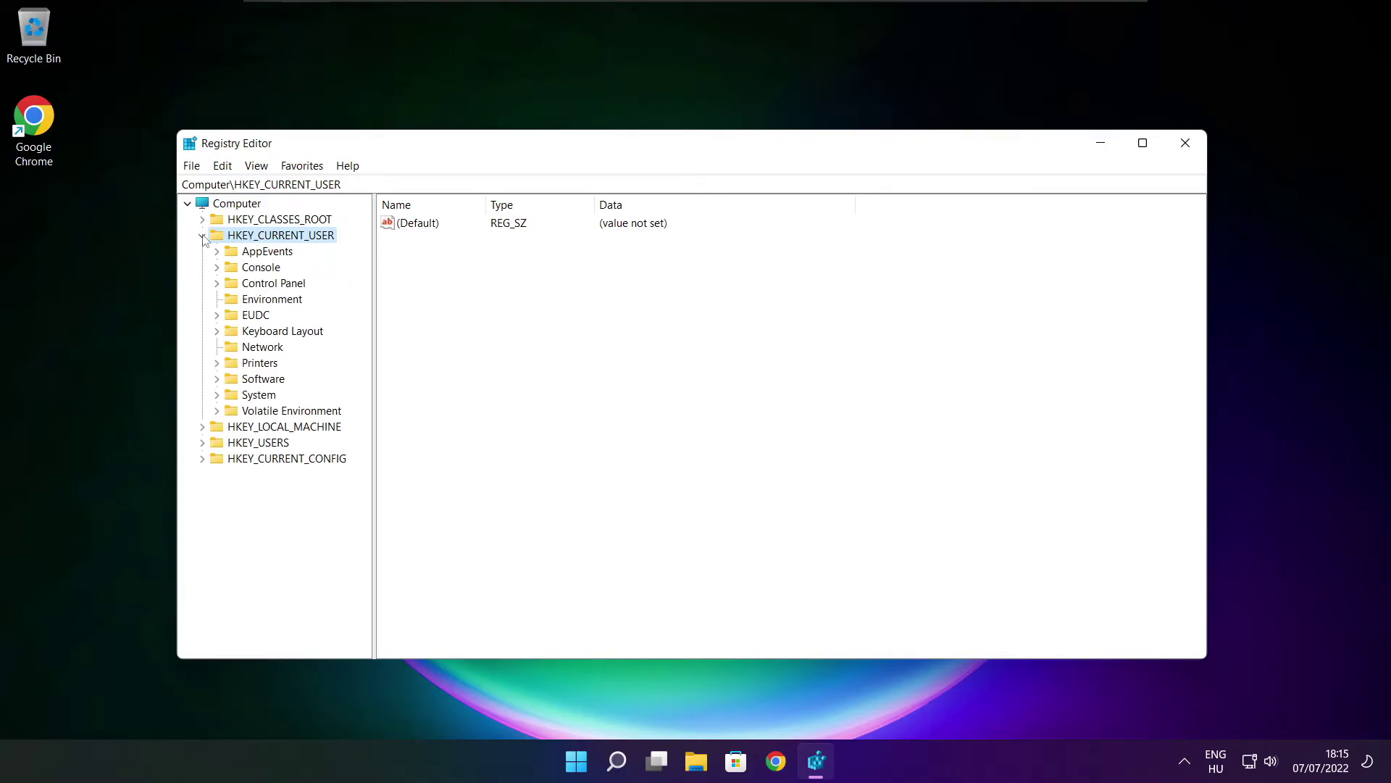
{"action": "left_click", "coordinate": [234, 397]}
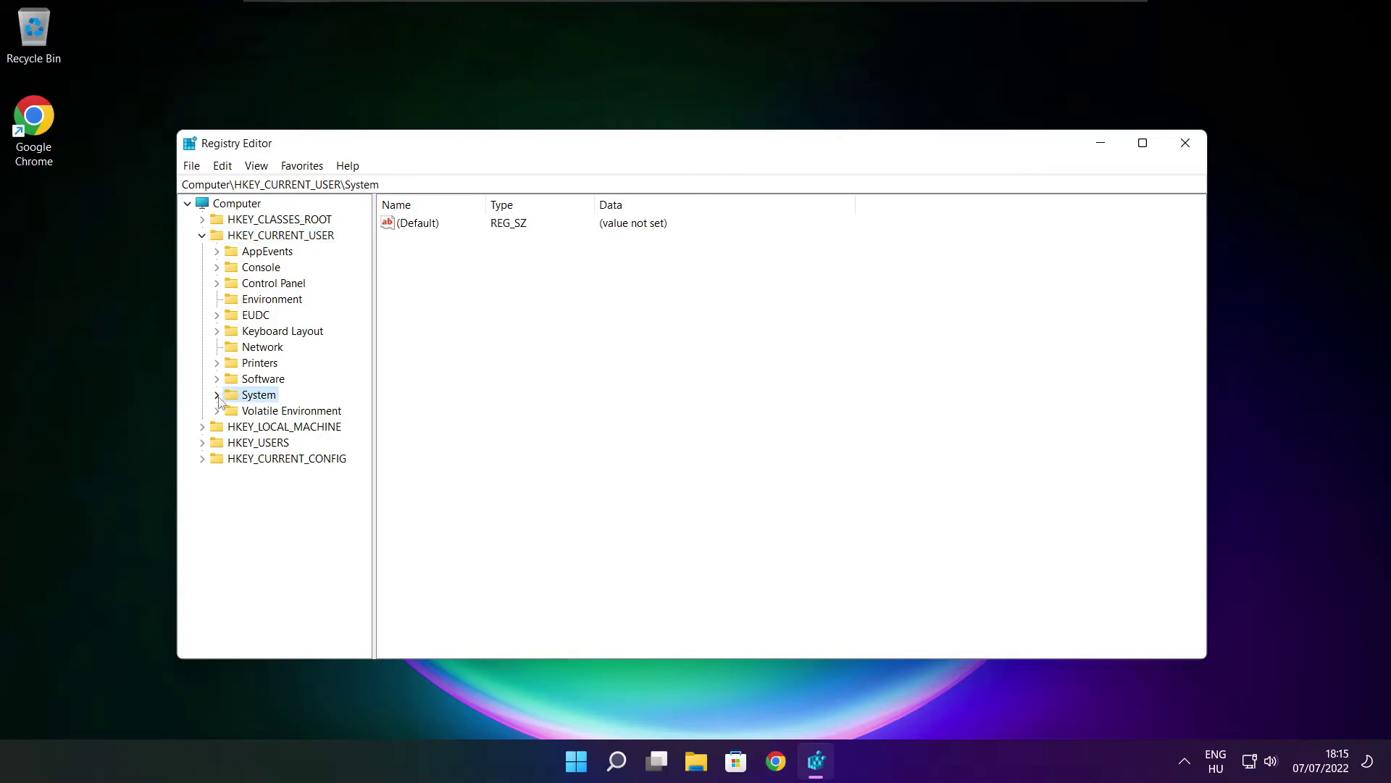
{"action": "left_click", "coordinate": [217, 396]}
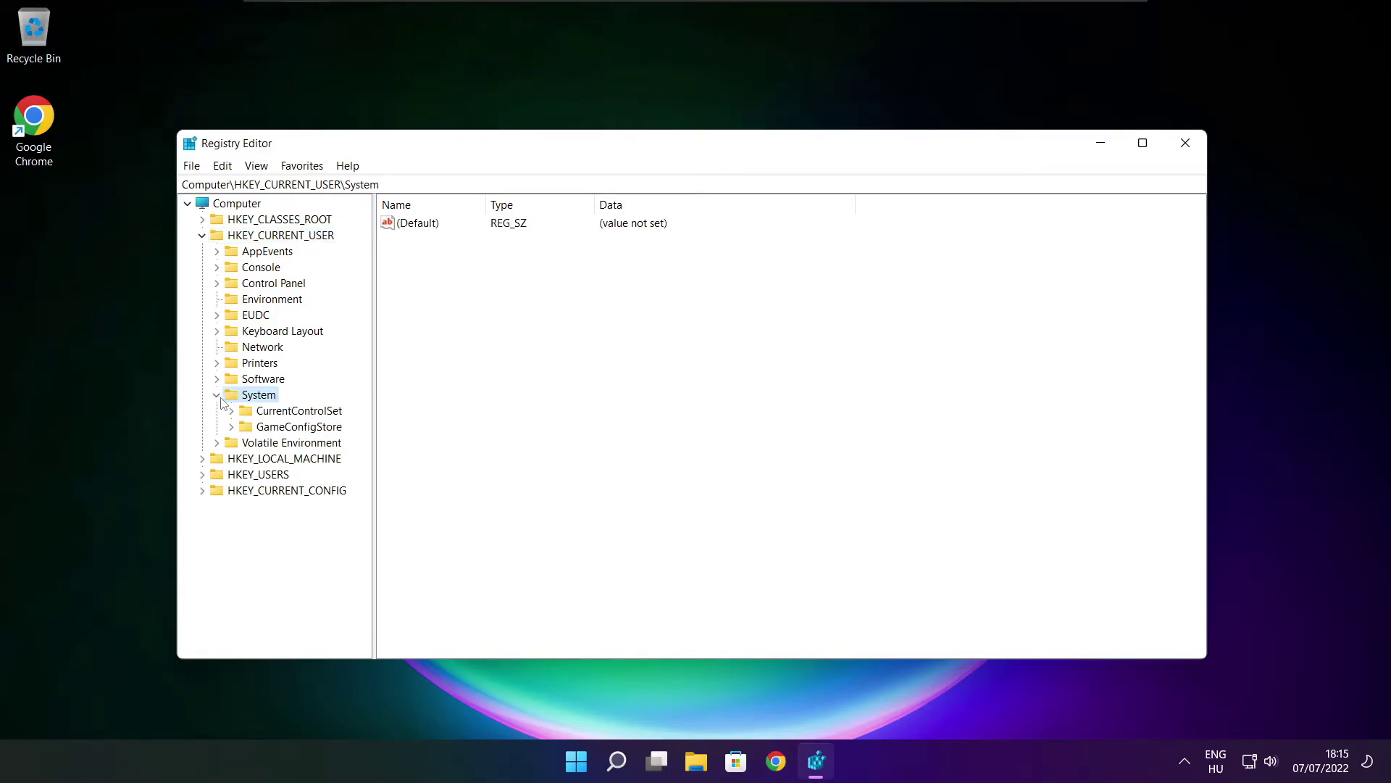
{"action": "left_click", "coordinate": [275, 429]}
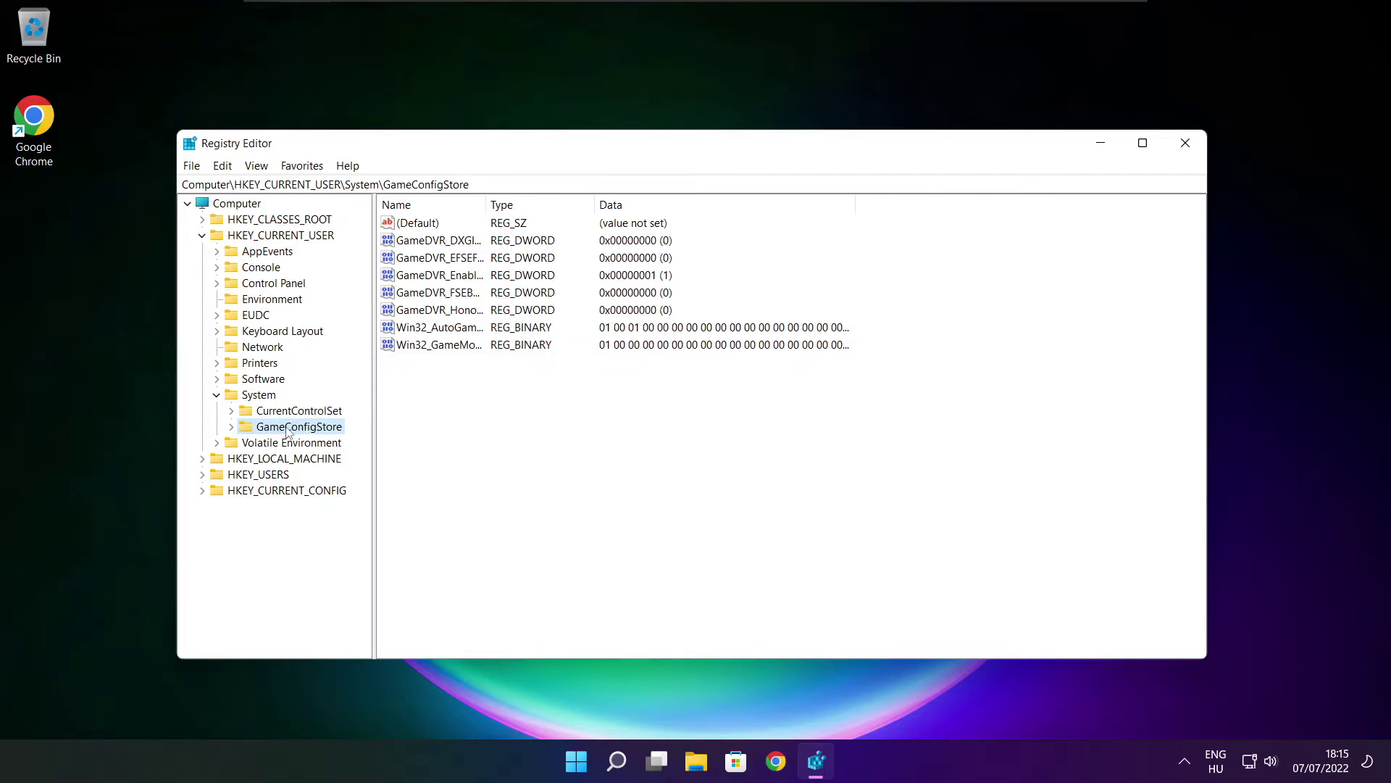
{"action": "left_click_drag", "start_coordinate": [486, 200], "coordinate": [612, 197]}
- Change GameDVR_Enabled's value data to 0 and confirm
{"action": "left_click", "coordinate": [450, 282]}
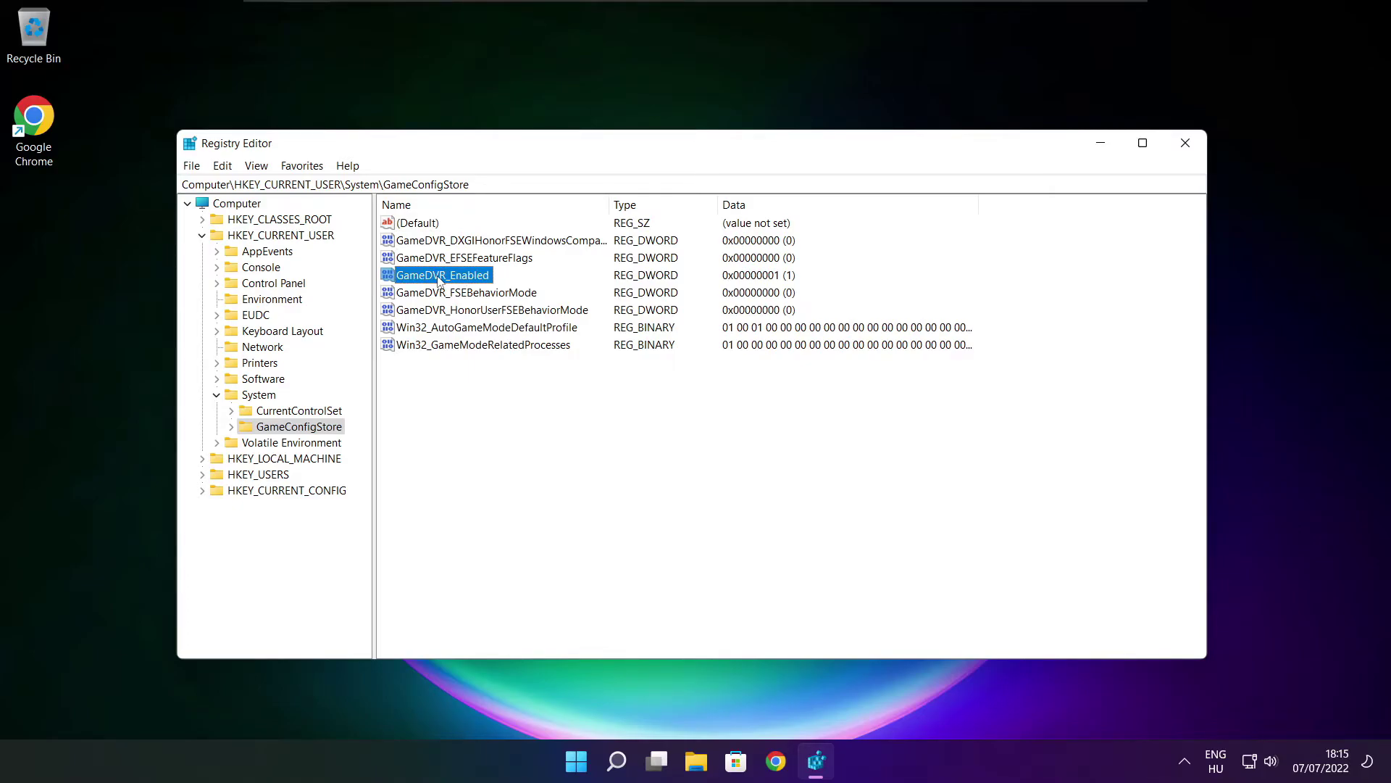
{"action": "double_click", "coordinate": [439, 281]}
{"action": "left_click_drag", "start_coordinate": [407, 228], "coordinate": [728, 283]}
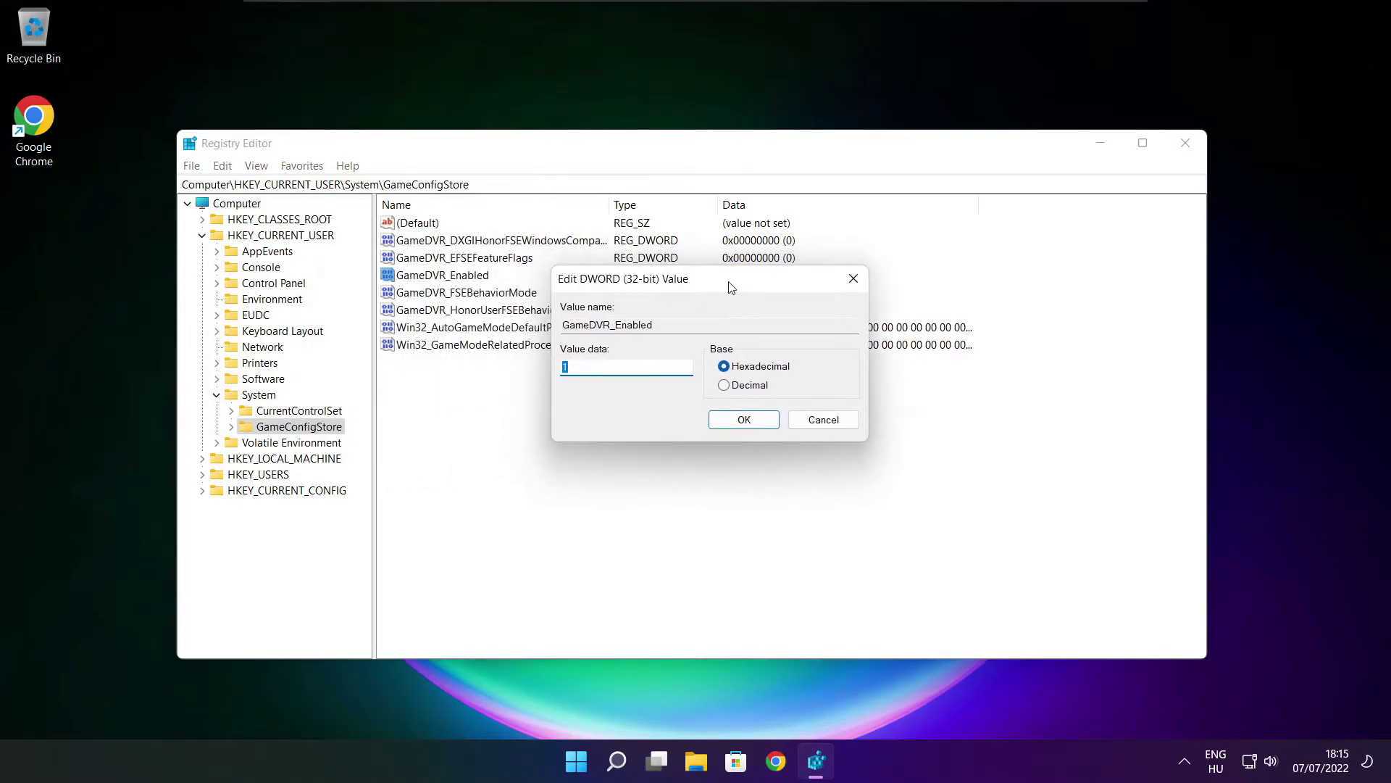
{"action": "type", "text": "1"}
{"action": "key", "text": "ctrl+a"}
{"action": "left_click", "coordinate": [744, 419]}
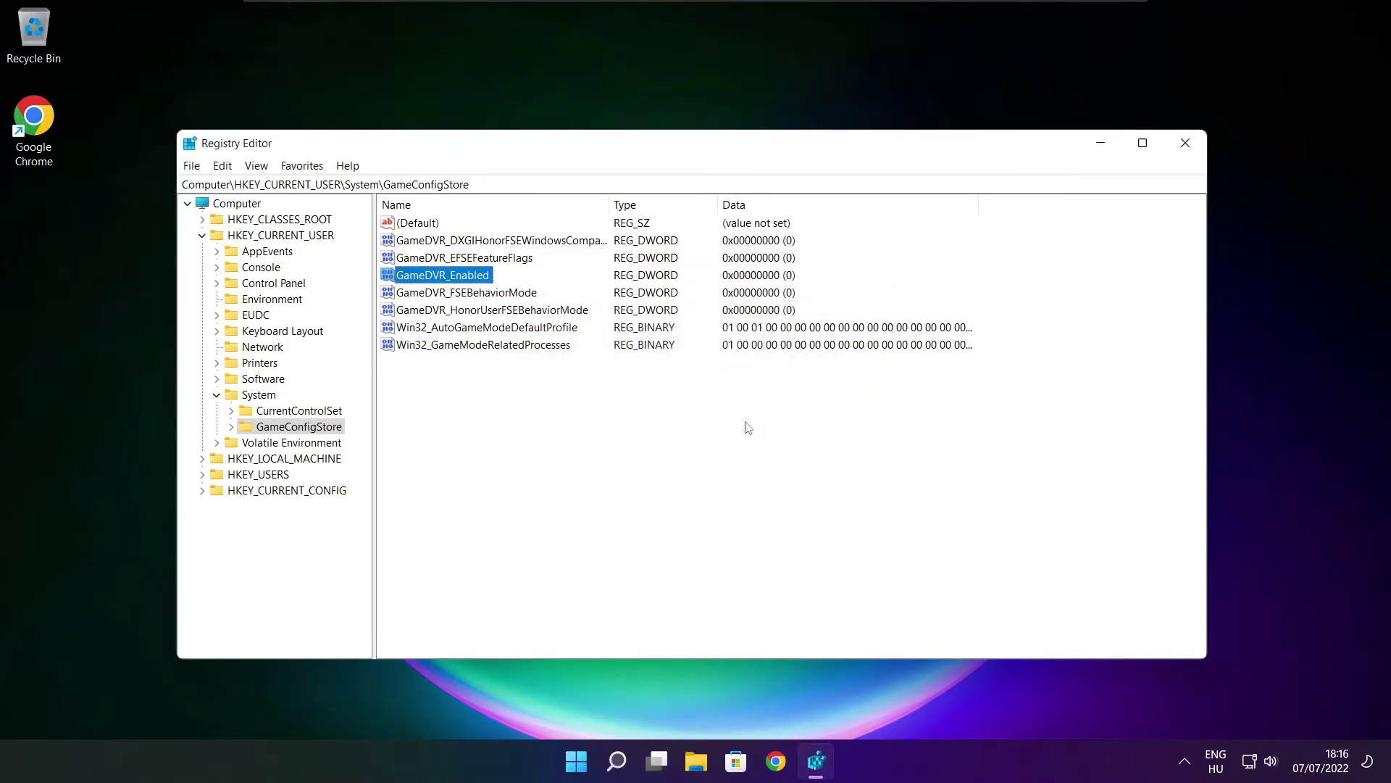
- Collapse HKEY_CURRENT_USER and expand HKEY_LOCAL_MACHINE\SOFTWARE\Microsoft
{"action": "left_click", "coordinate": [203, 236]}
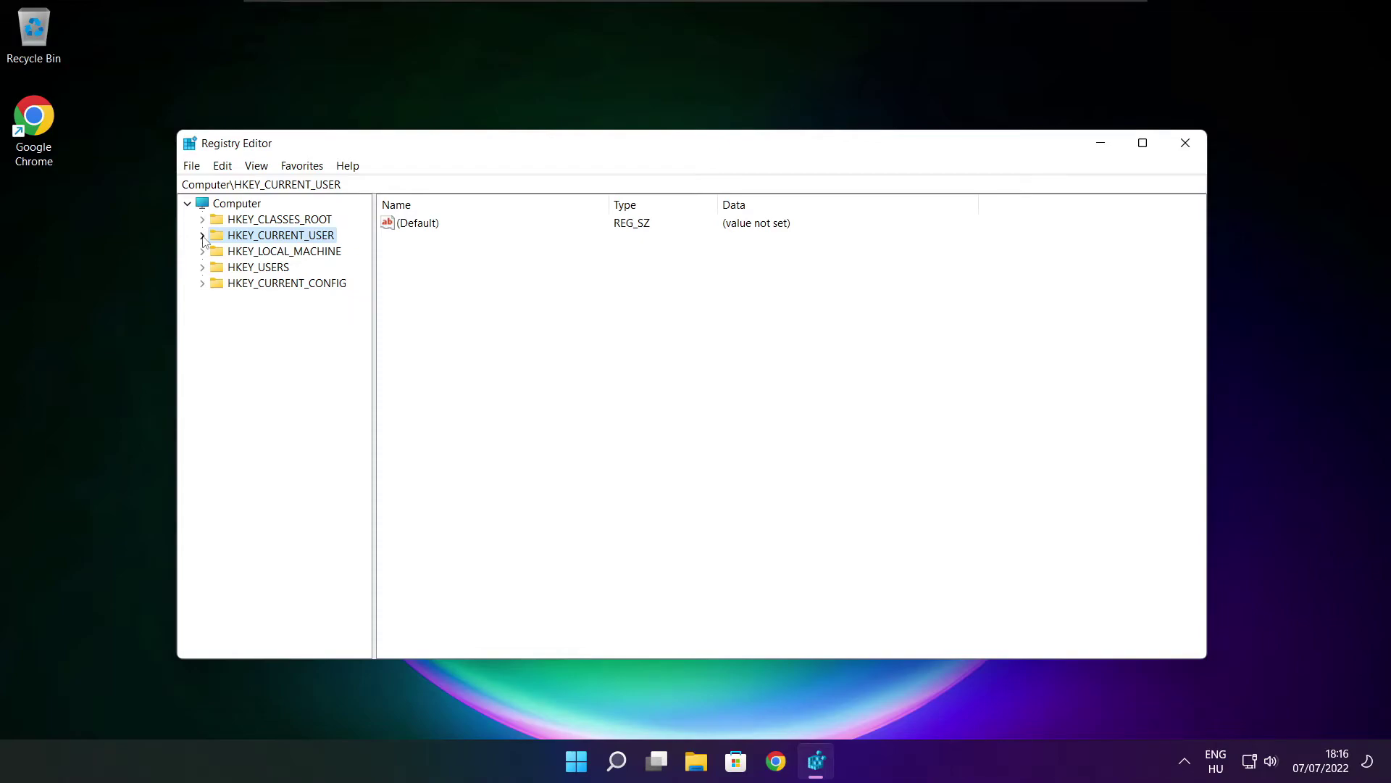
{"action": "left_click", "coordinate": [250, 253]}
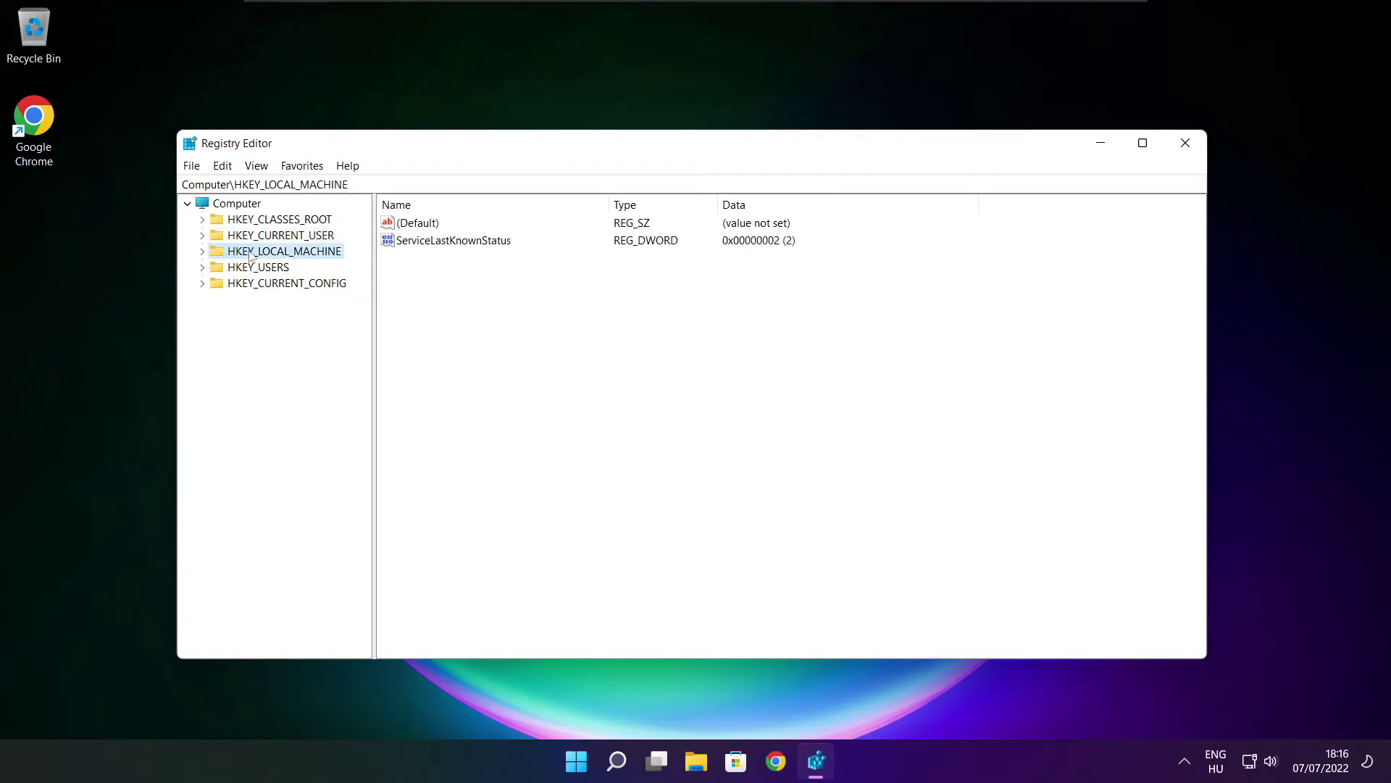
{"action": "left_click", "coordinate": [202, 252]}
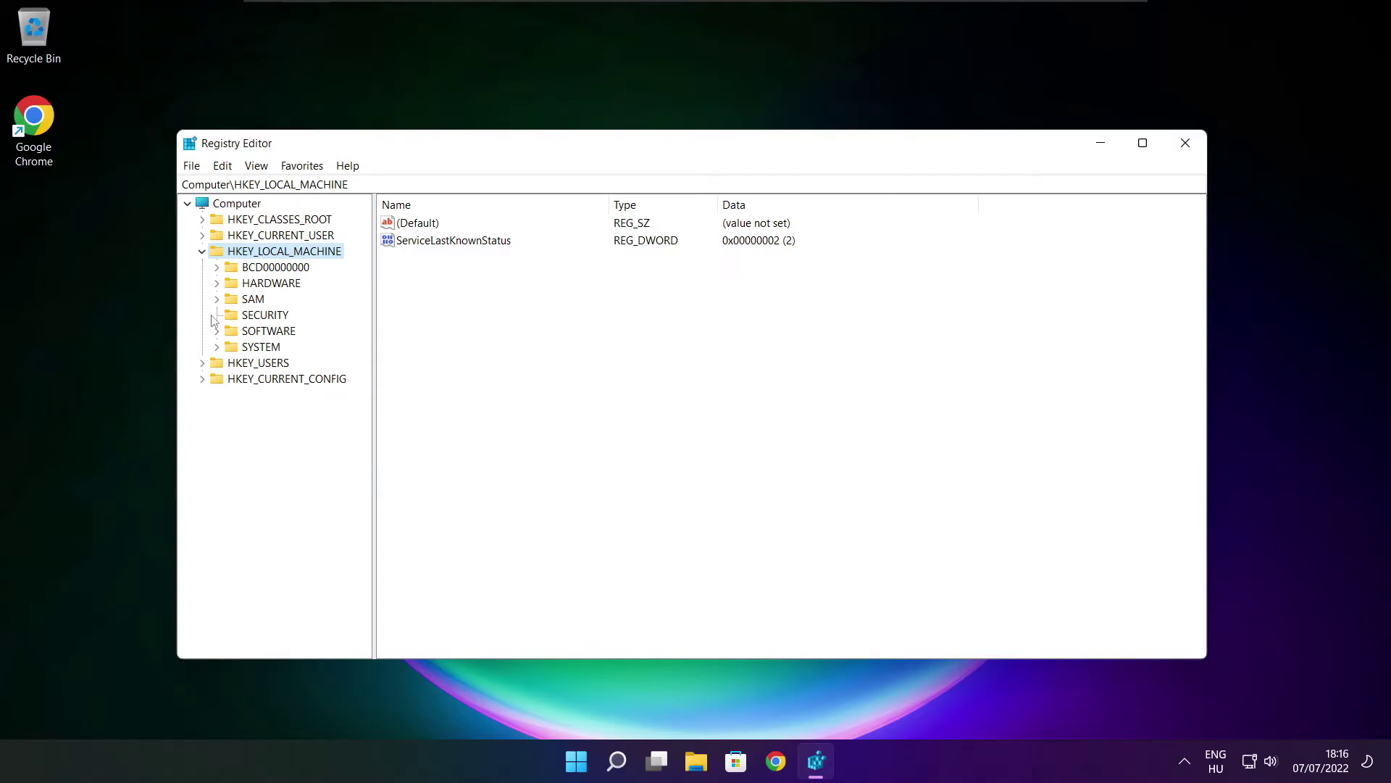
{"action": "left_click", "coordinate": [251, 335]}
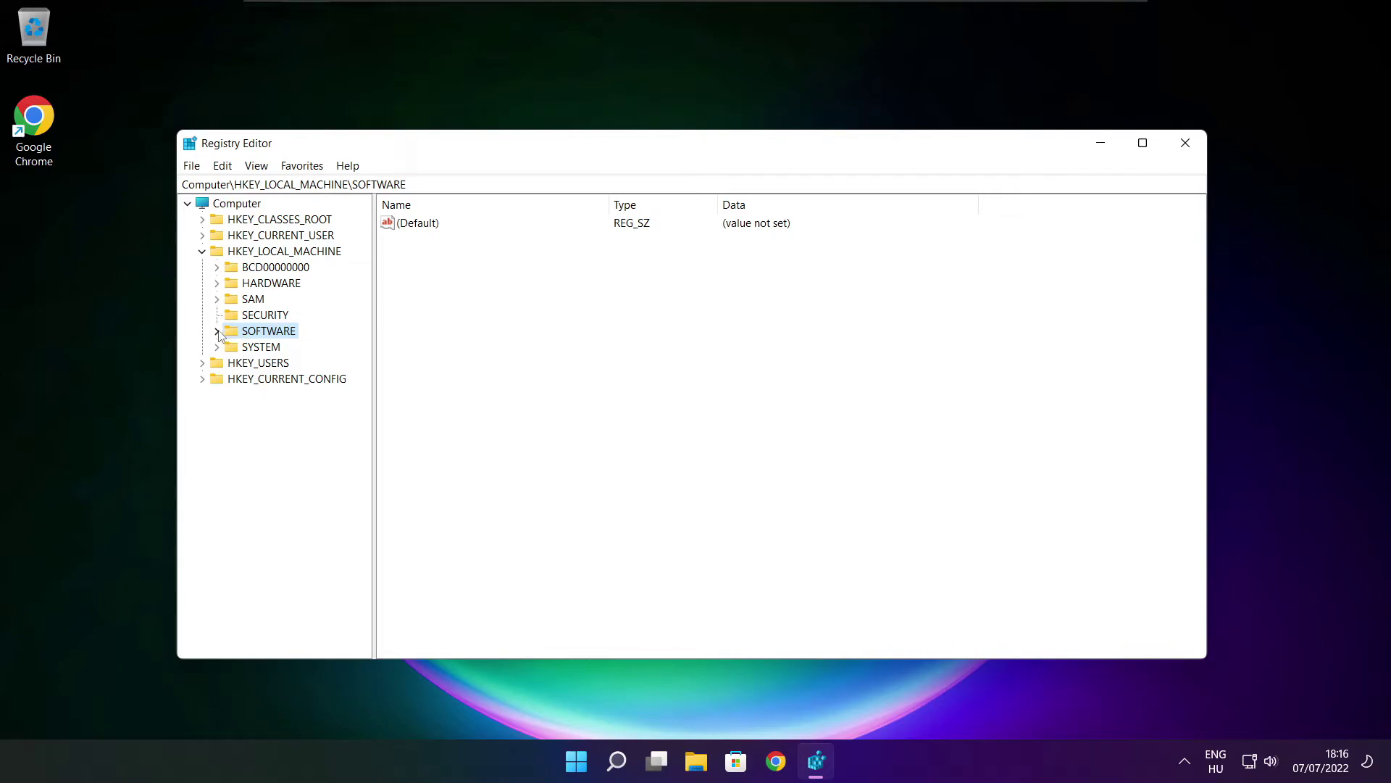
{"action": "left_click", "coordinate": [217, 332]}
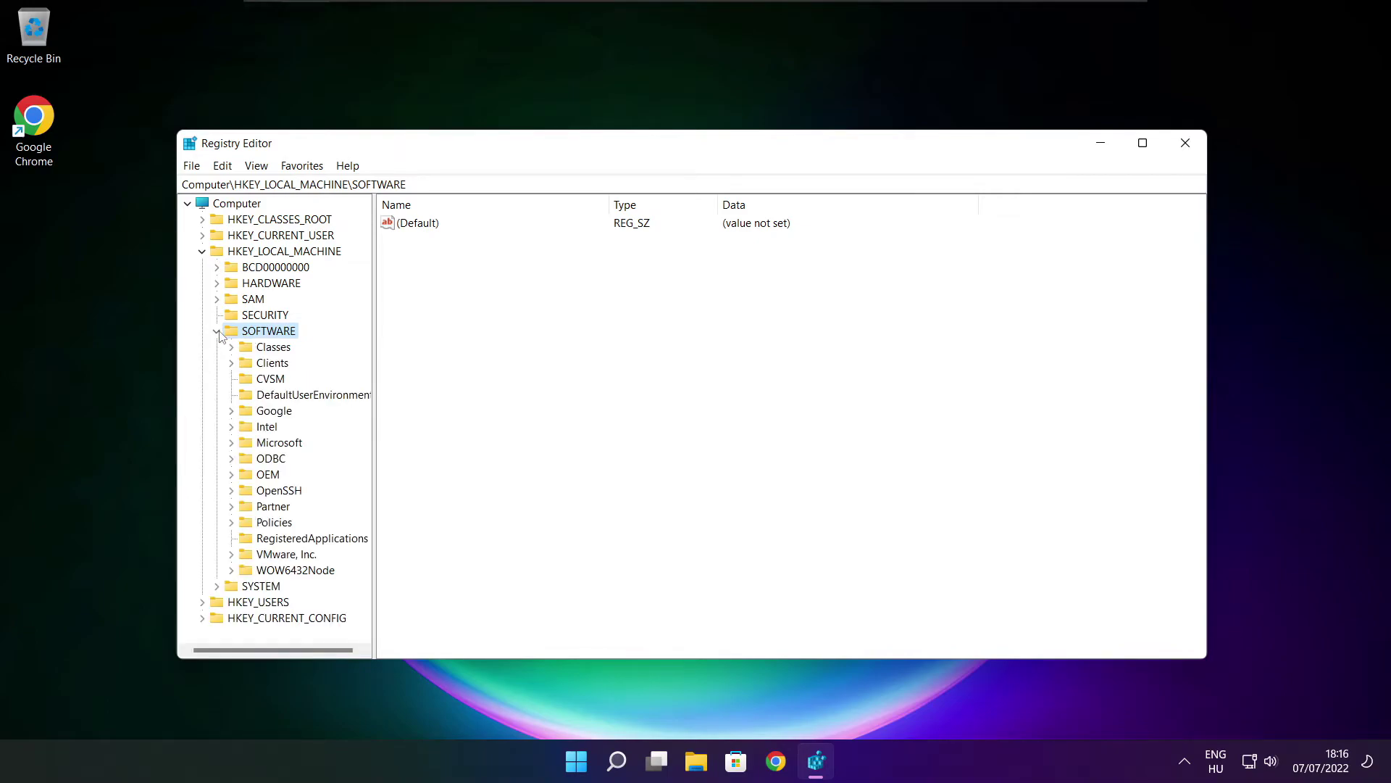
{"action": "left_click", "coordinate": [266, 445]}
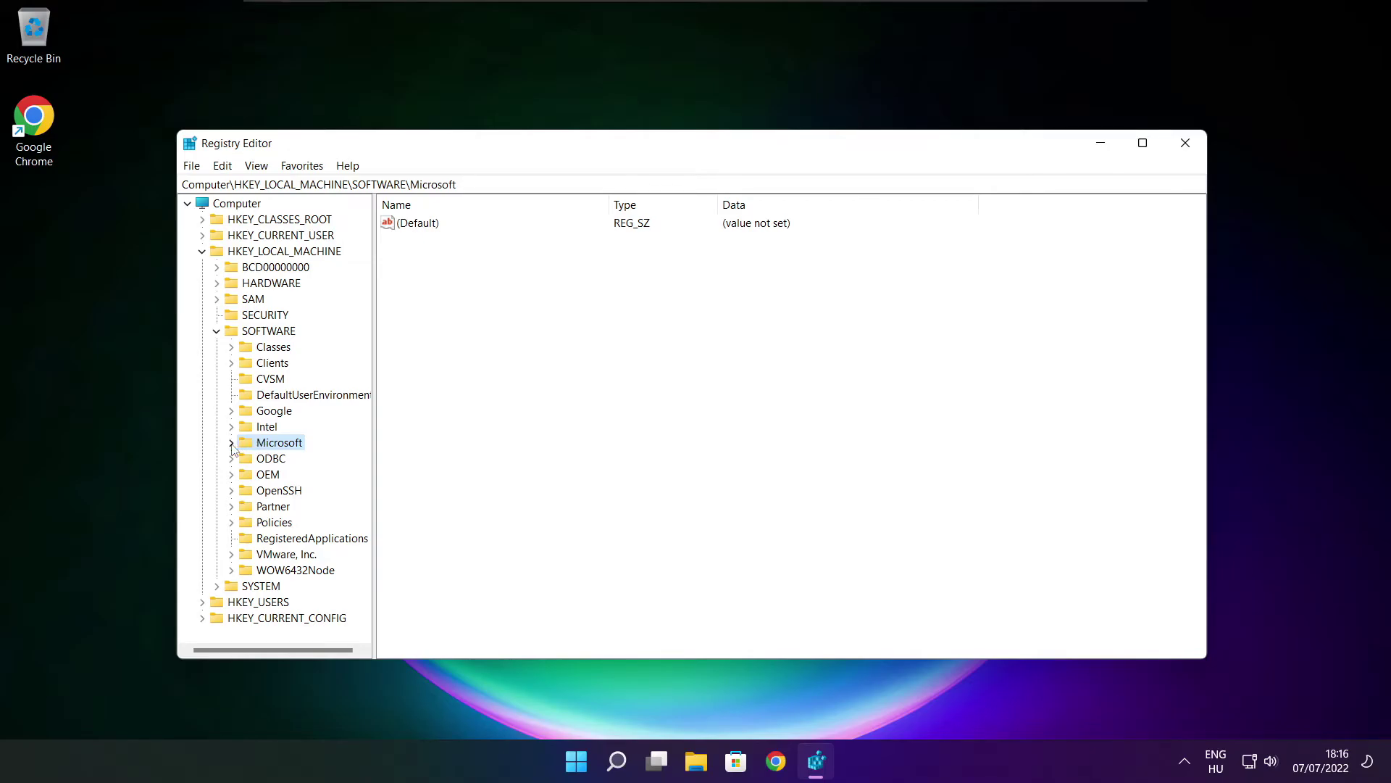
{"action": "left_click", "coordinate": [231, 444]}
- Expand PolicyManager\default and open ApplicationManagement to reveal AllowGameDVR
{"action": "scroll", "coordinate": [285, 433], "scroll_direction": "down", "scroll_amount": 20}
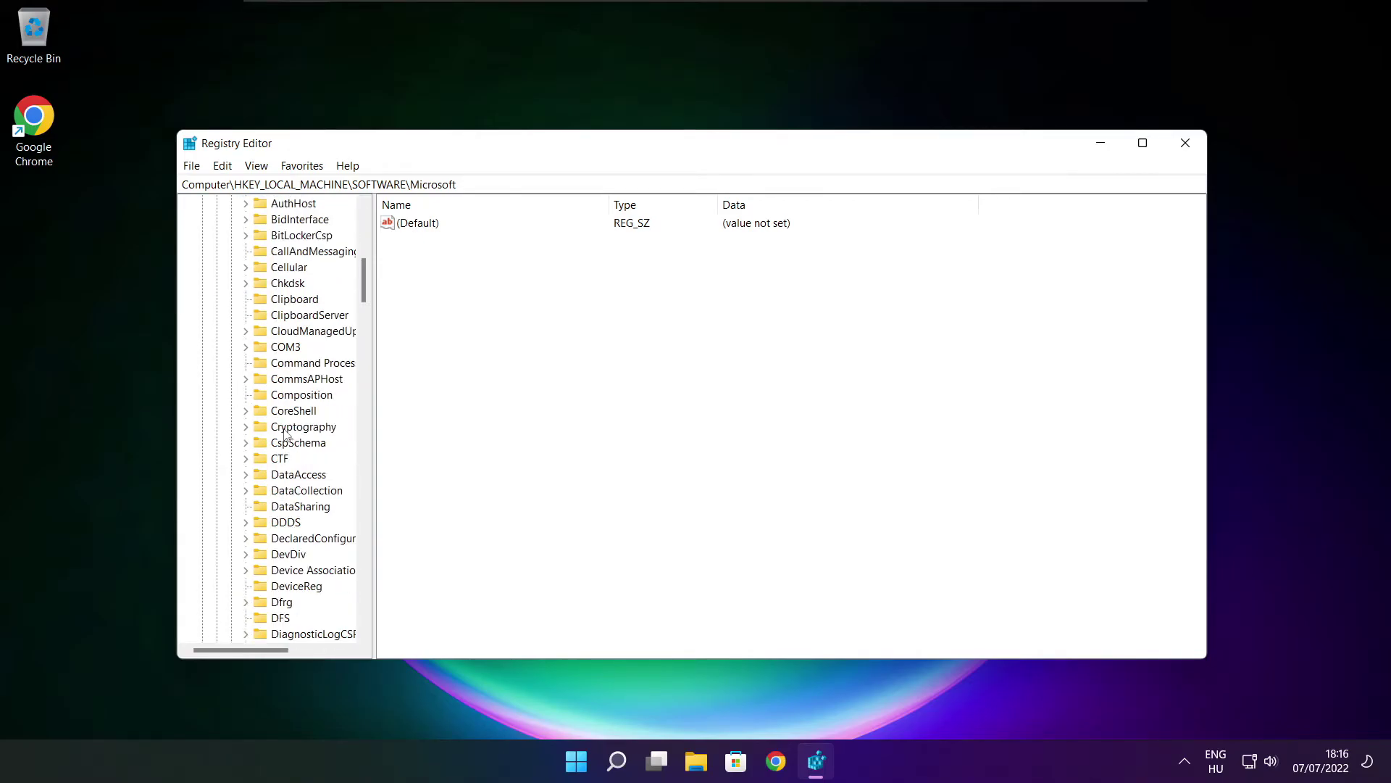
{"action": "scroll", "coordinate": [285, 433], "scroll_direction": "down", "scroll_amount": 20}
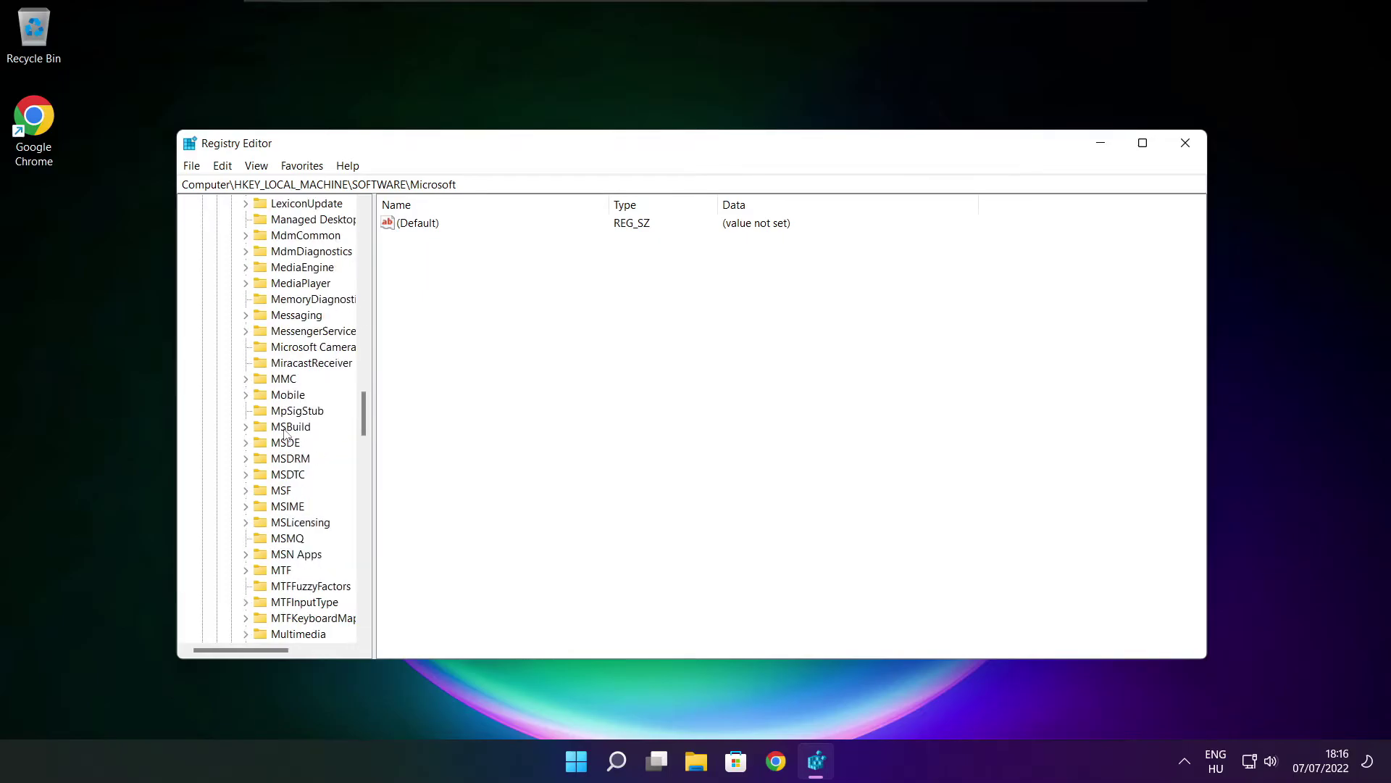
{"action": "scroll", "coordinate": [285, 433], "scroll_direction": "down", "scroll_amount": 1}
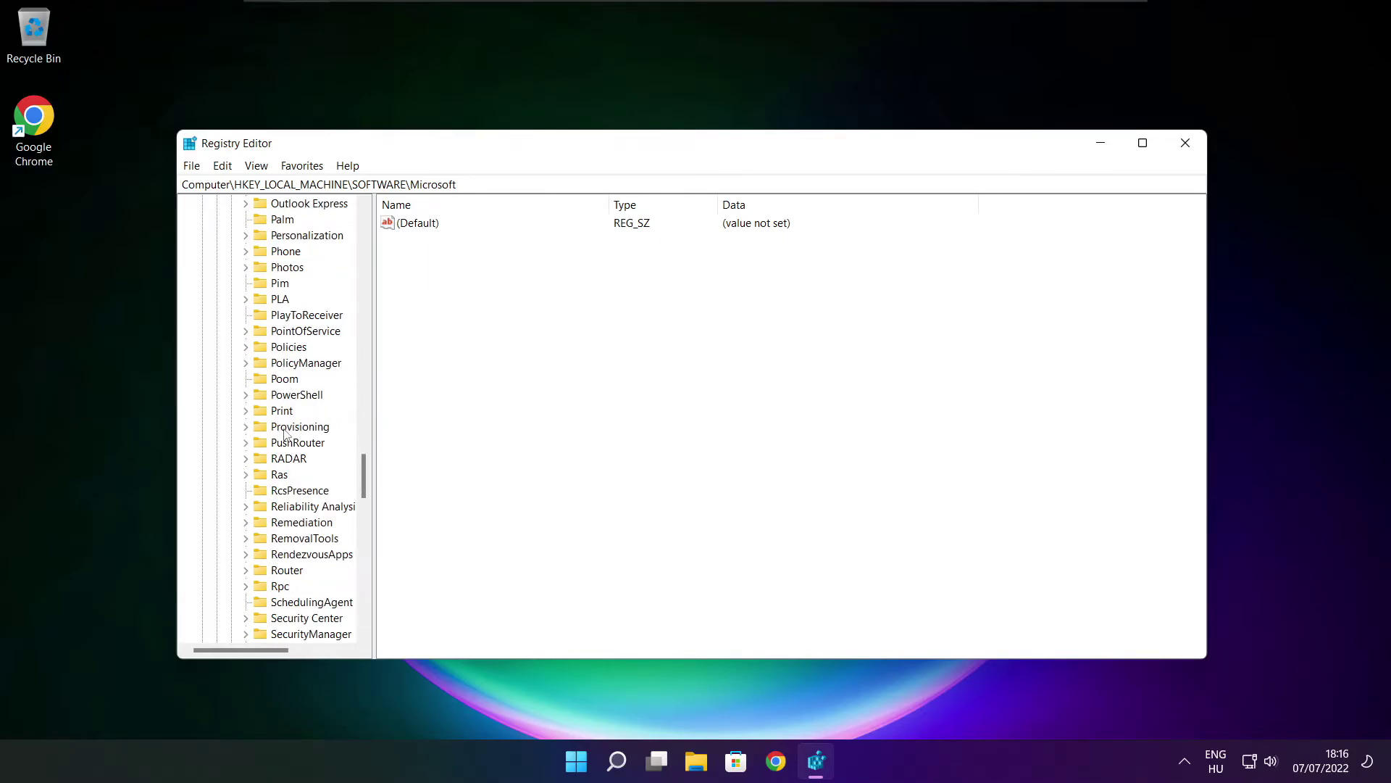
{"action": "scroll", "coordinate": [287, 410], "scroll_direction": "up", "scroll_amount": 1}
{"action": "left_click", "coordinate": [287, 413]}
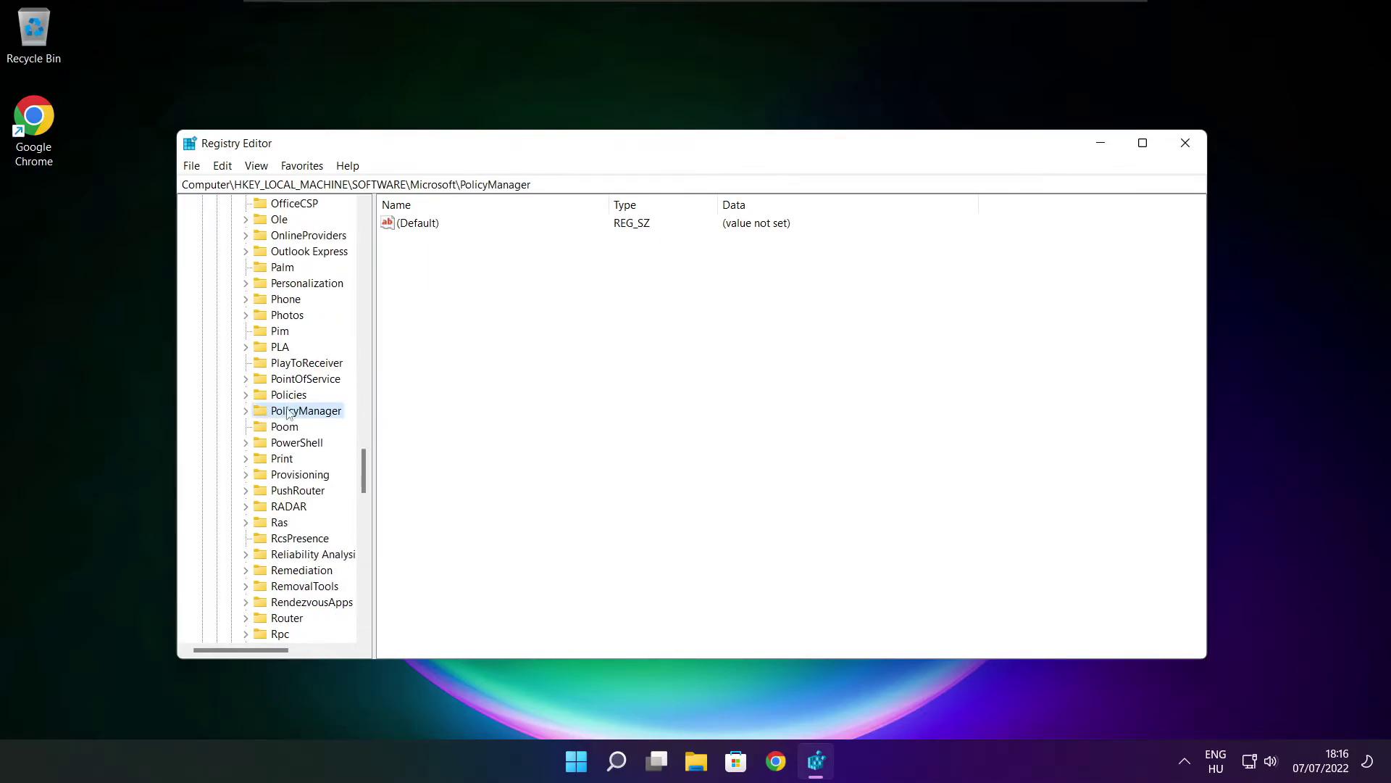
{"action": "left_click", "coordinate": [245, 411]}
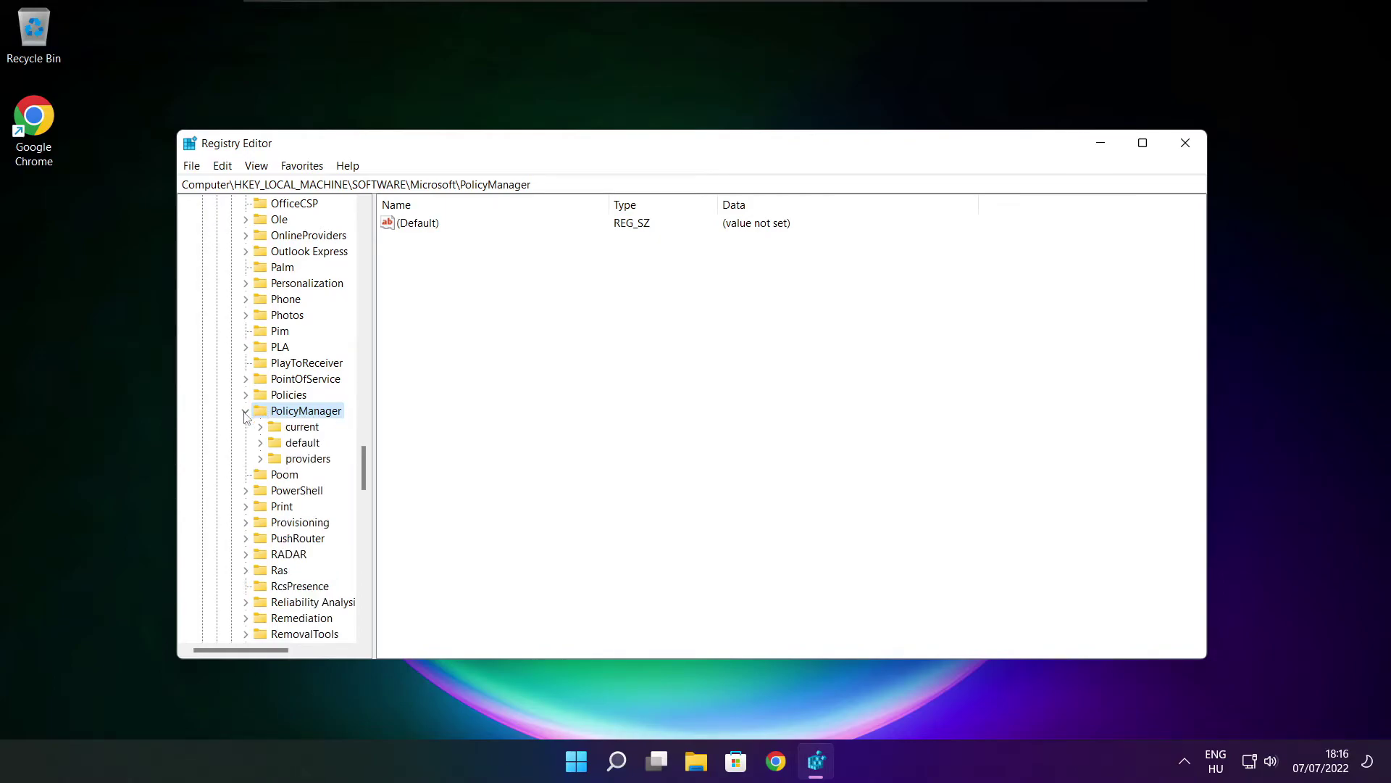
{"action": "left_click", "coordinate": [302, 444]}
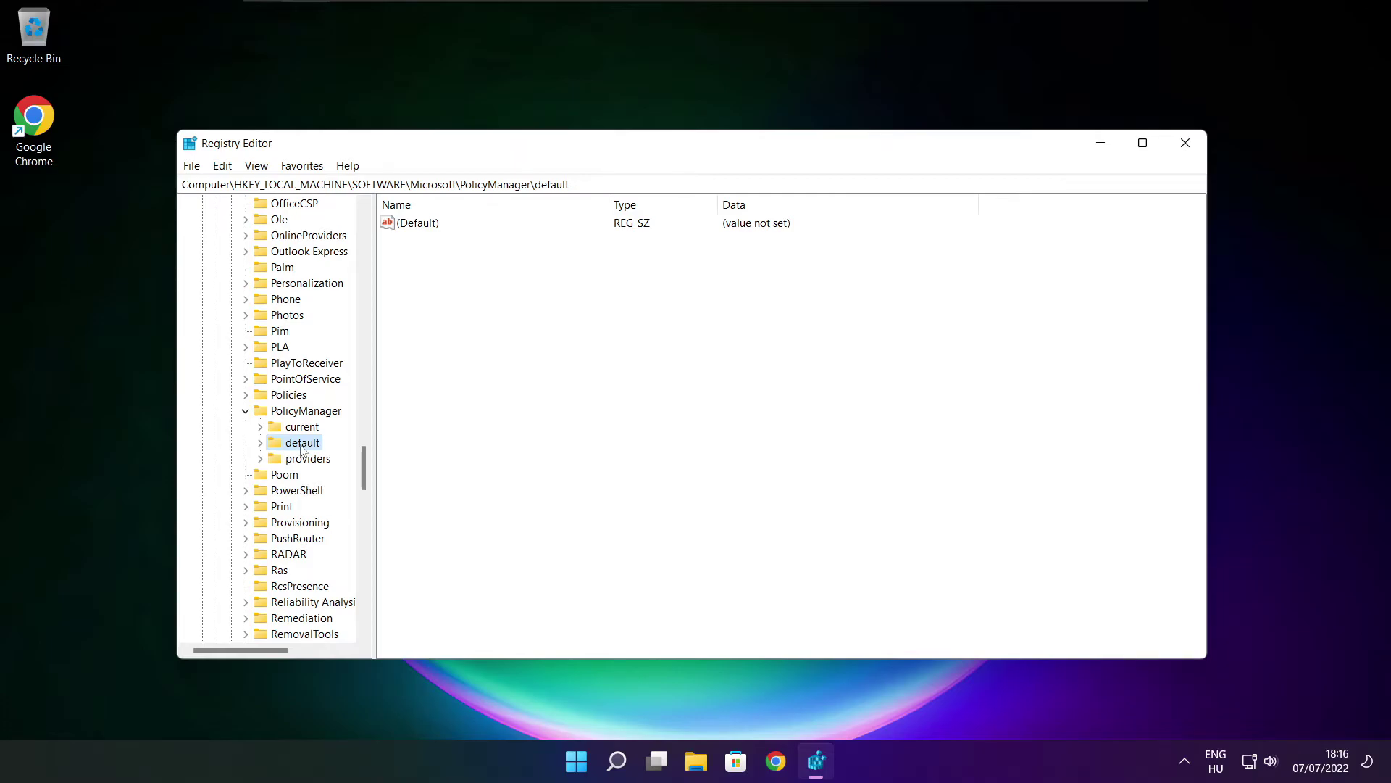
{"action": "left_click", "coordinate": [260, 443]}
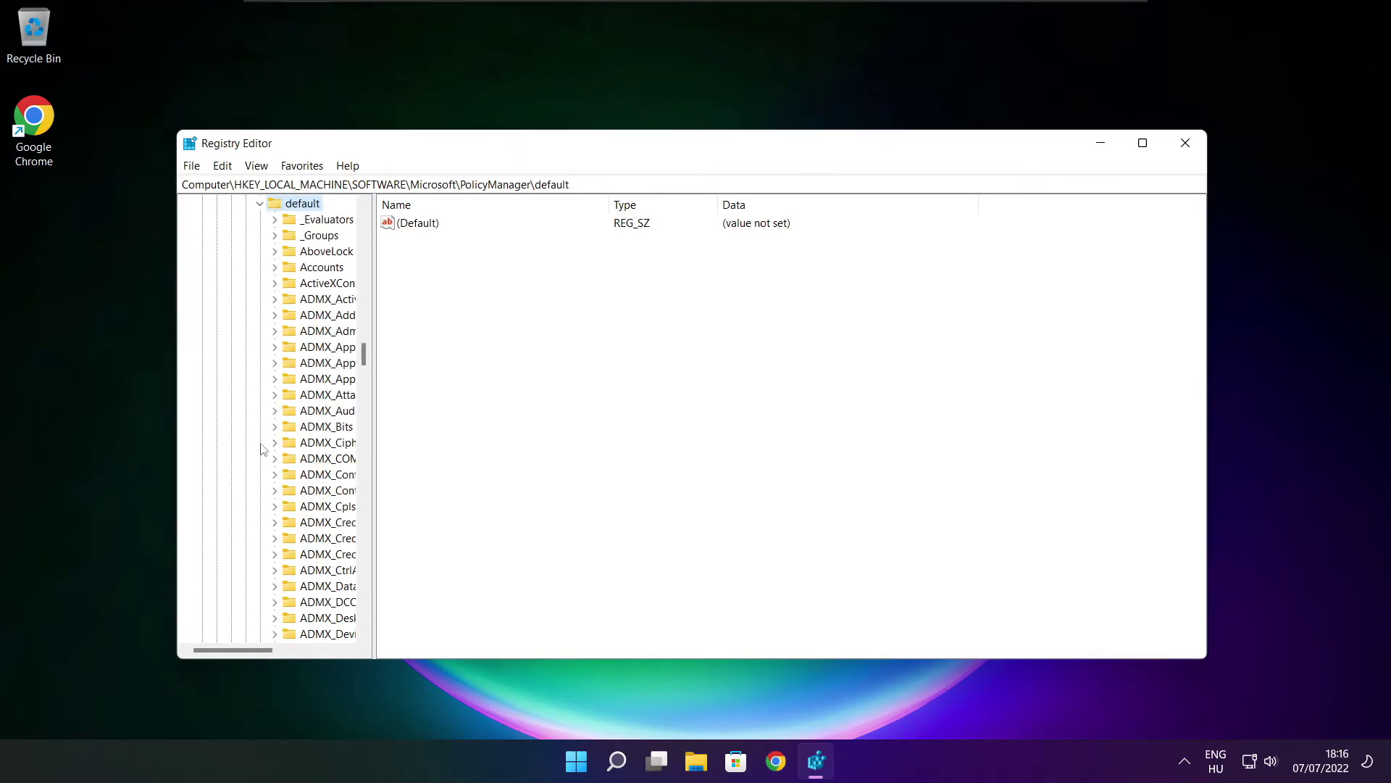
{"action": "scroll", "coordinate": [322, 319], "scroll_direction": "down", "scroll_amount": 15}
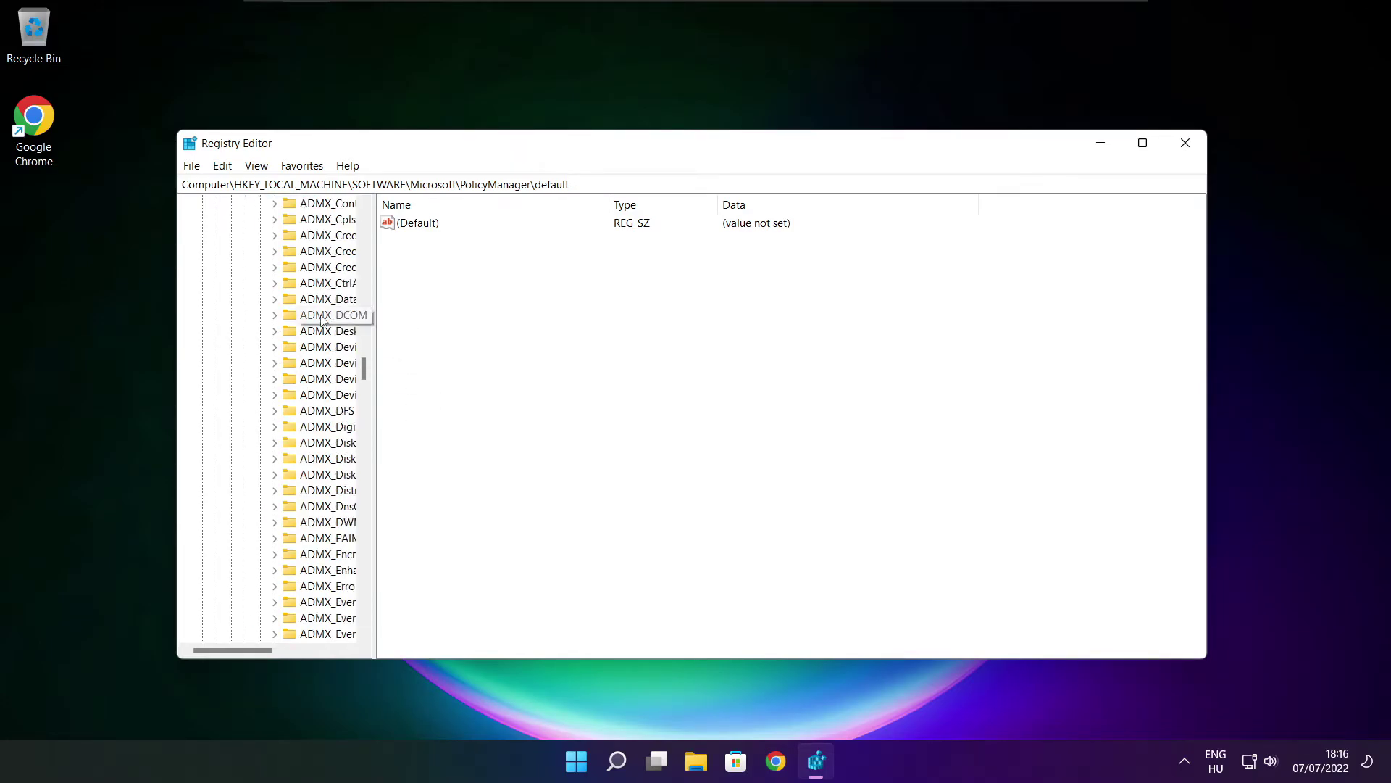
{"action": "scroll", "coordinate": [324, 320], "scroll_direction": "down", "scroll_amount": 20}
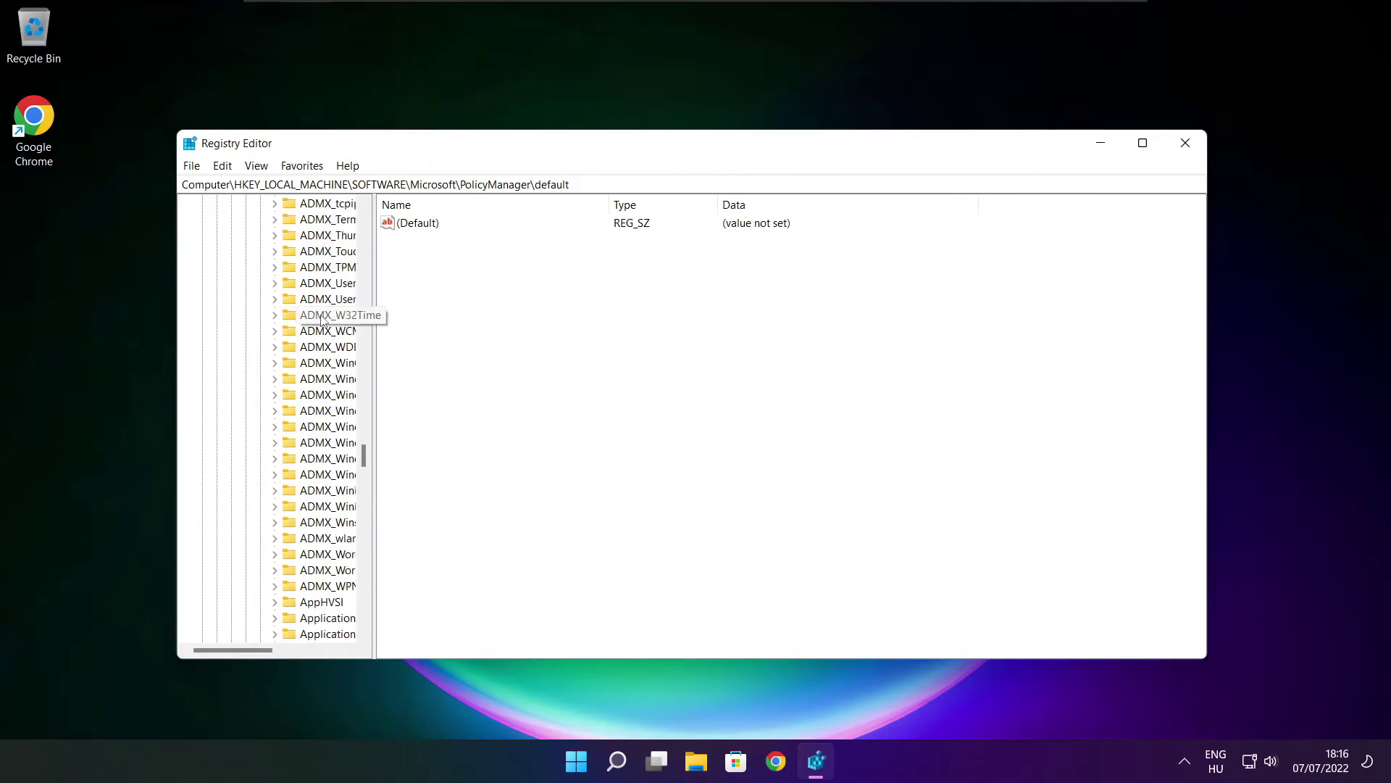
{"action": "left_click_drag", "start_coordinate": [373, 315], "coordinate": [460, 319]}
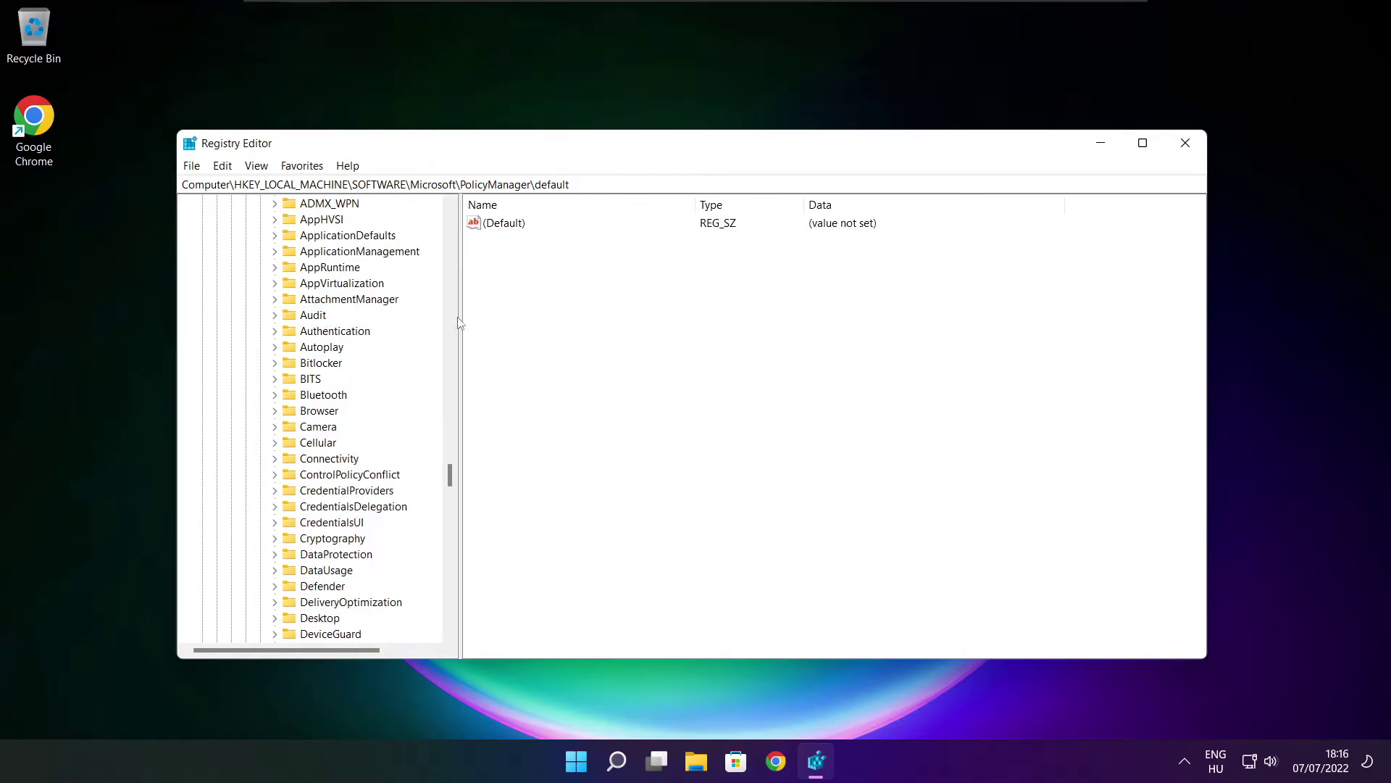
{"action": "scroll", "coordinate": [336, 305], "scroll_direction": "up", "scroll_amount": 1}
{"action": "left_click", "coordinate": [336, 303]}
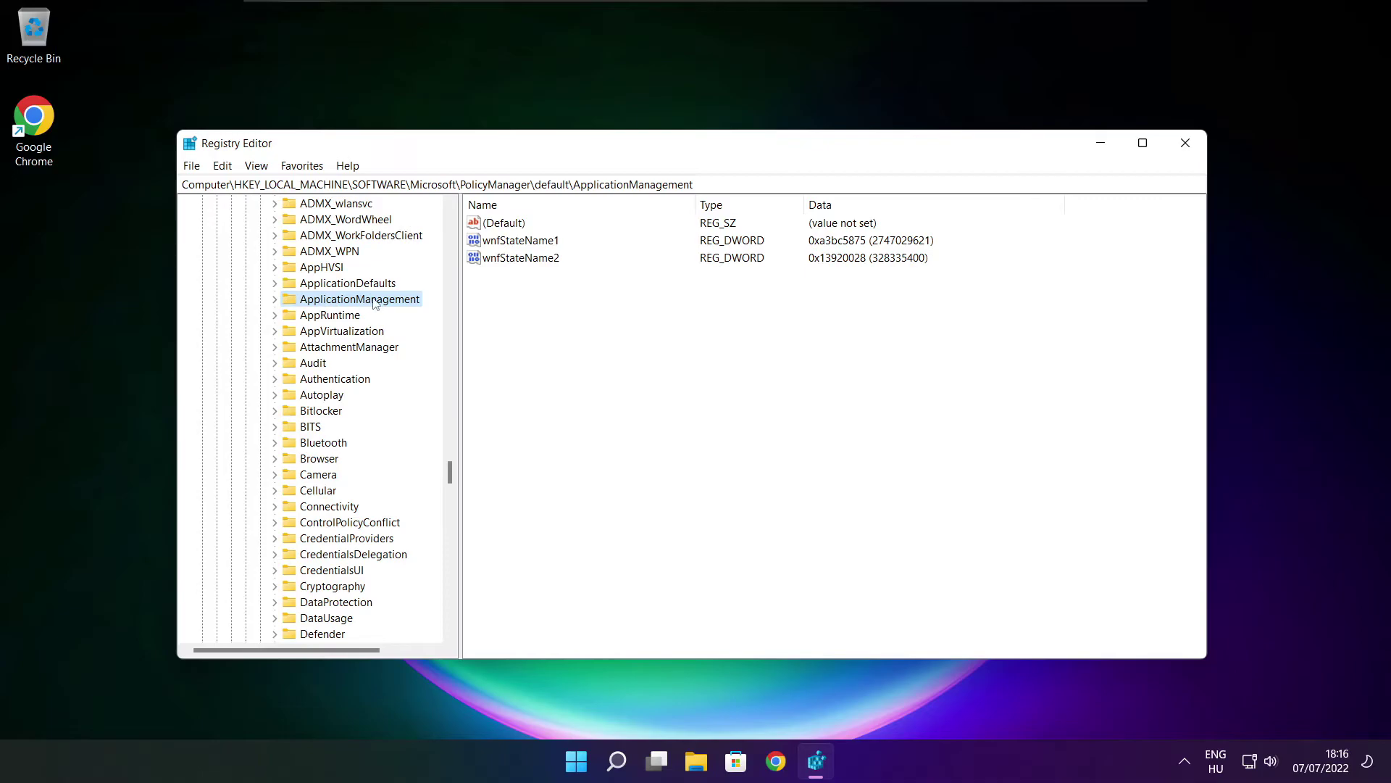
{"action": "left_click", "coordinate": [275, 299]}
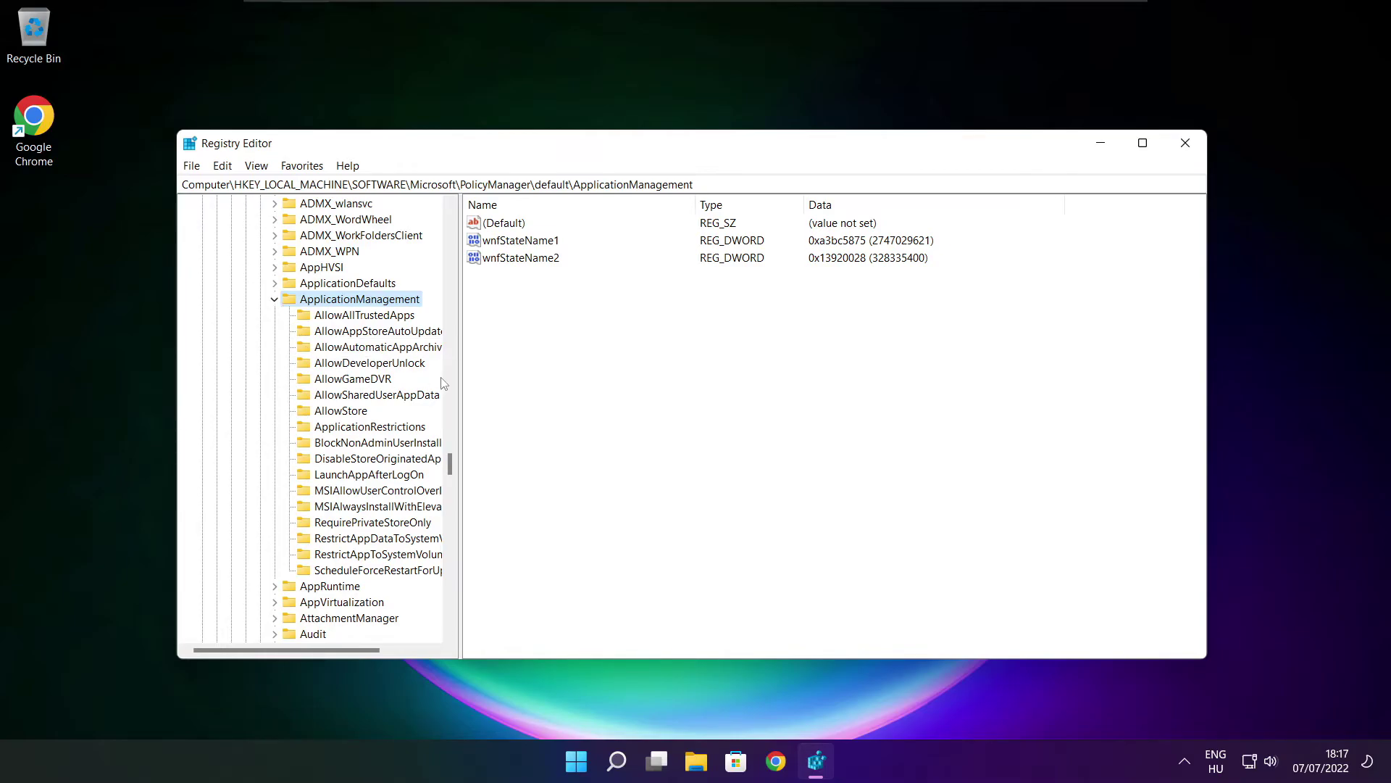
- Set the 'value' entry under AllowGameDVR to 0, then close Registry Editor
{"action": "left_click_drag", "start_coordinate": [460, 364], "coordinate": [475, 365]}
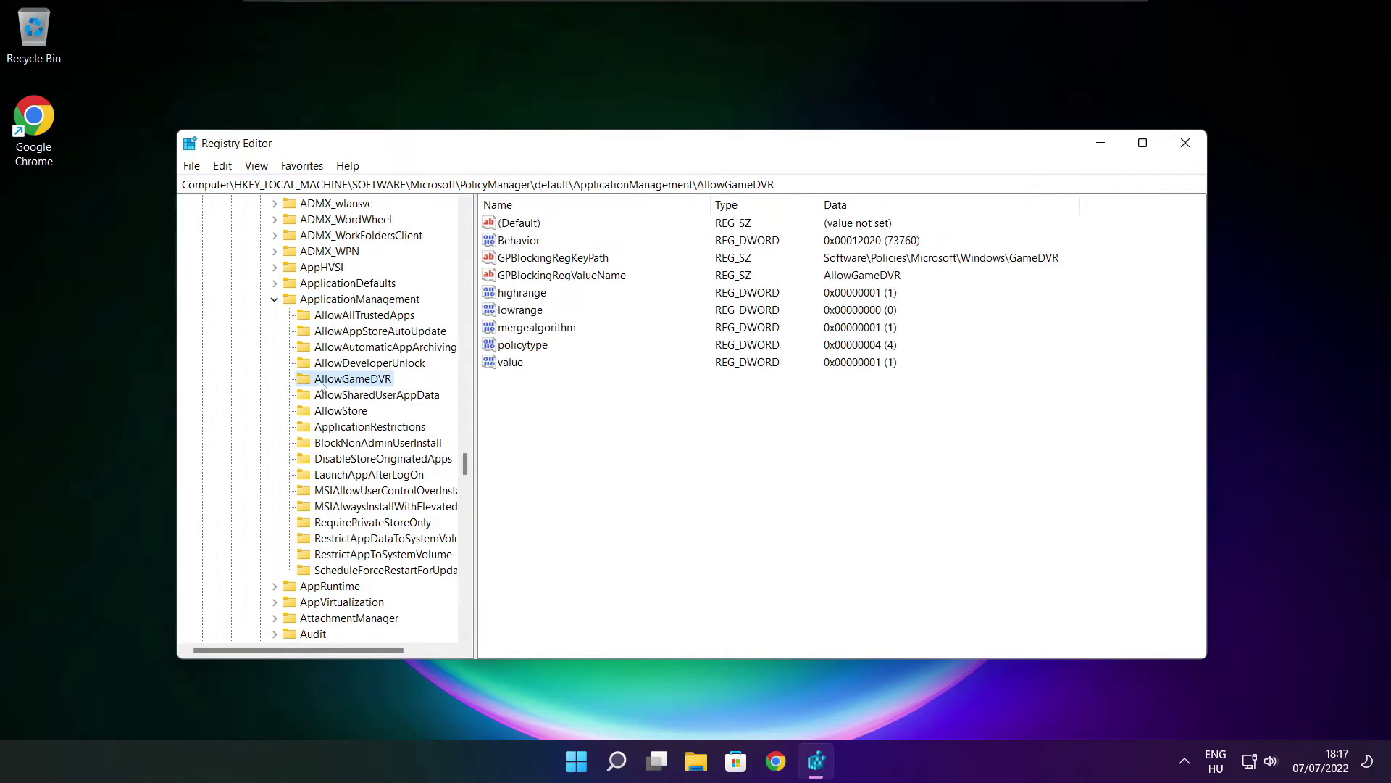
{"action": "left_click", "coordinate": [360, 381]}
{"action": "left_click", "coordinate": [511, 364]}
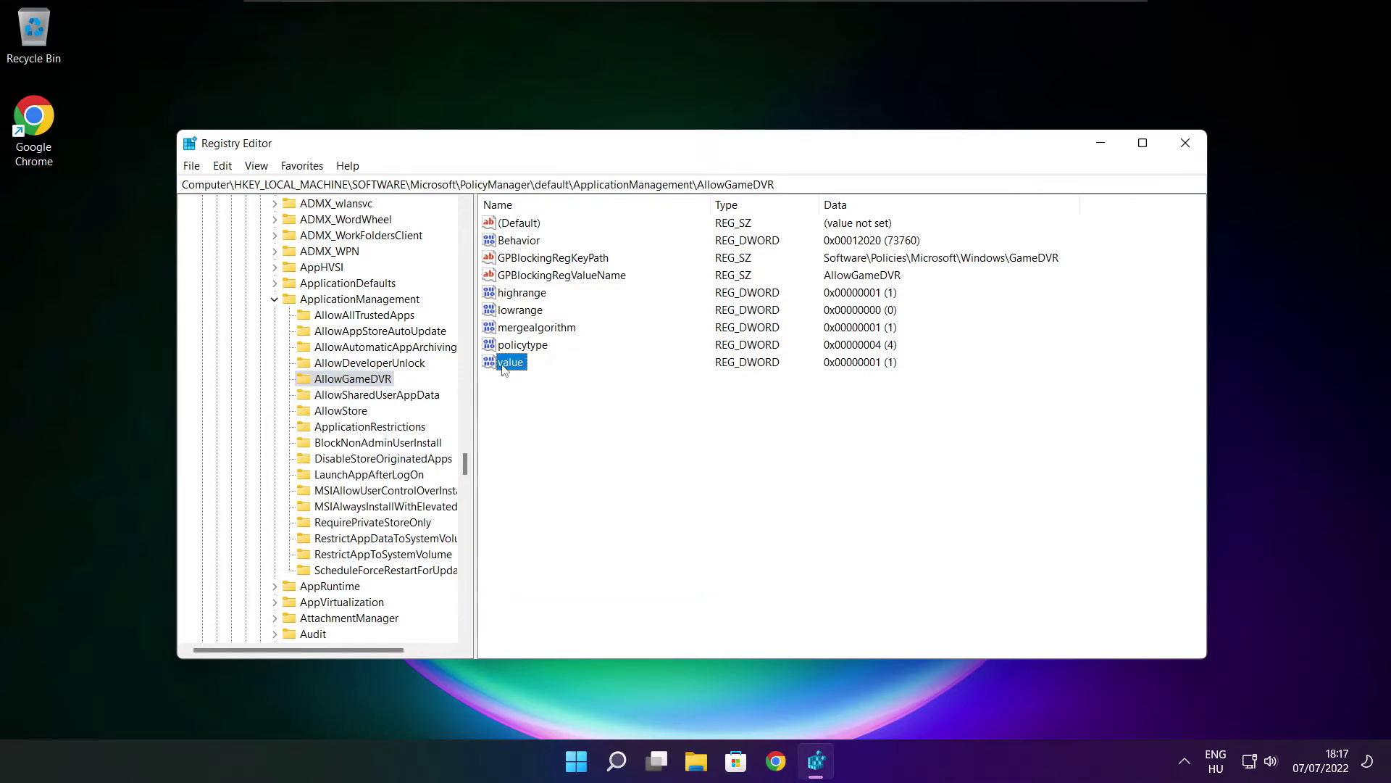
{"action": "double_click", "coordinate": [519, 363]}
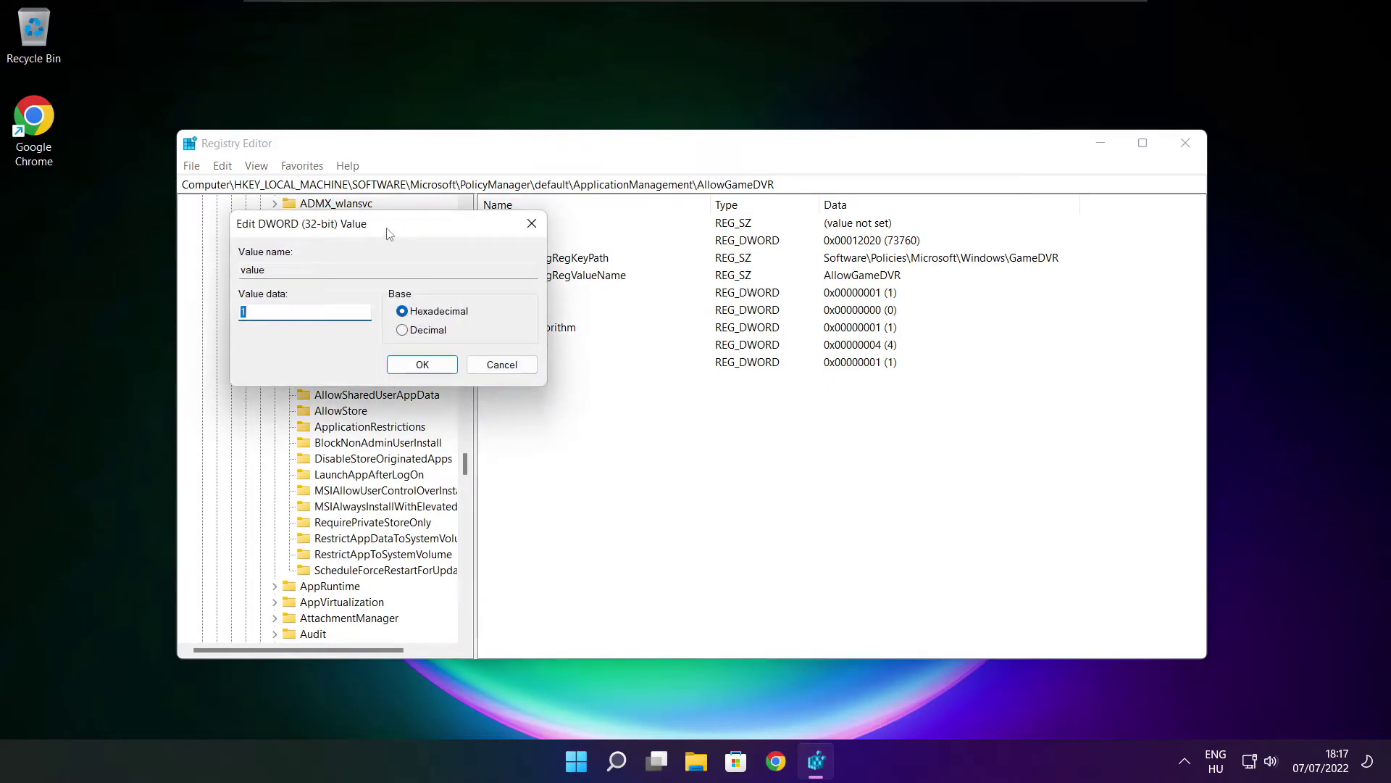
{"action": "left_click_drag", "start_coordinate": [393, 235], "coordinate": [705, 290]}
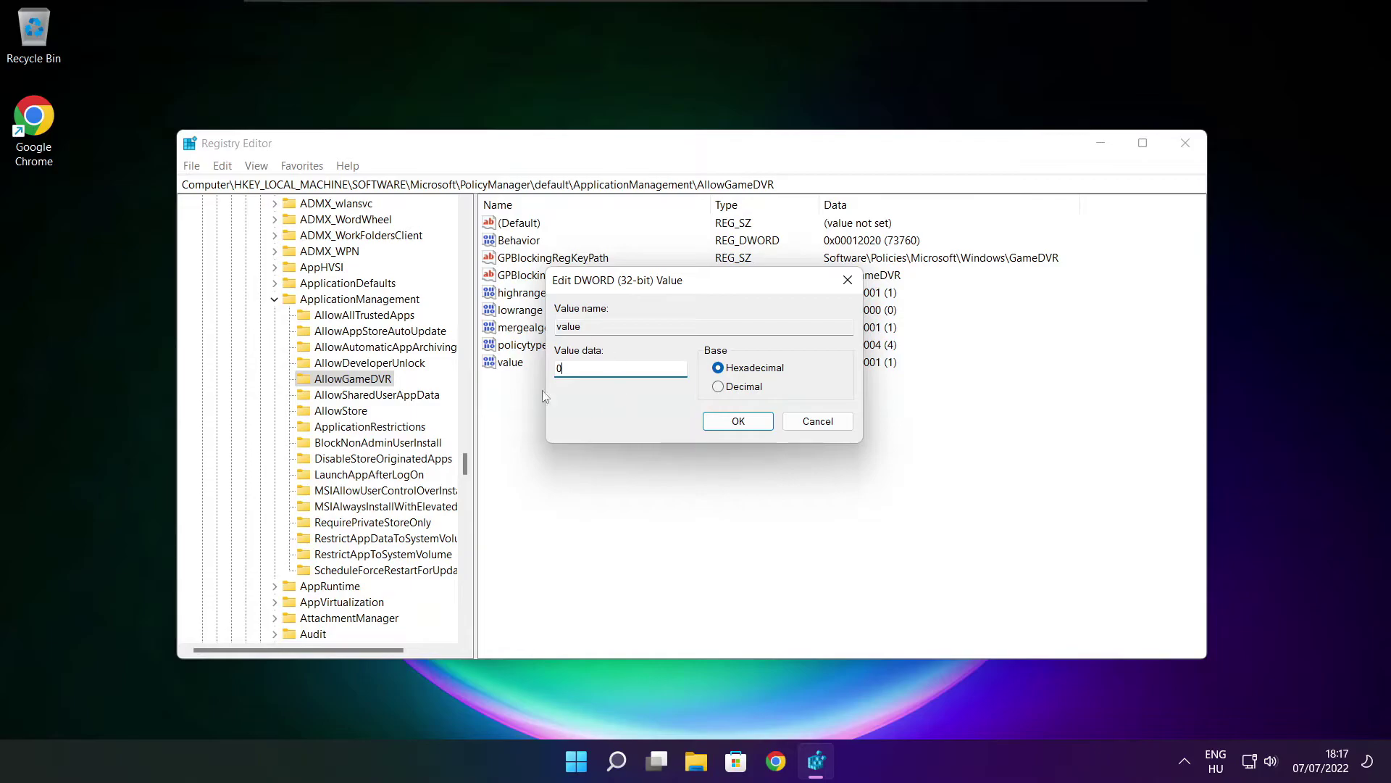
{"action": "left_click", "coordinate": [737, 422]}
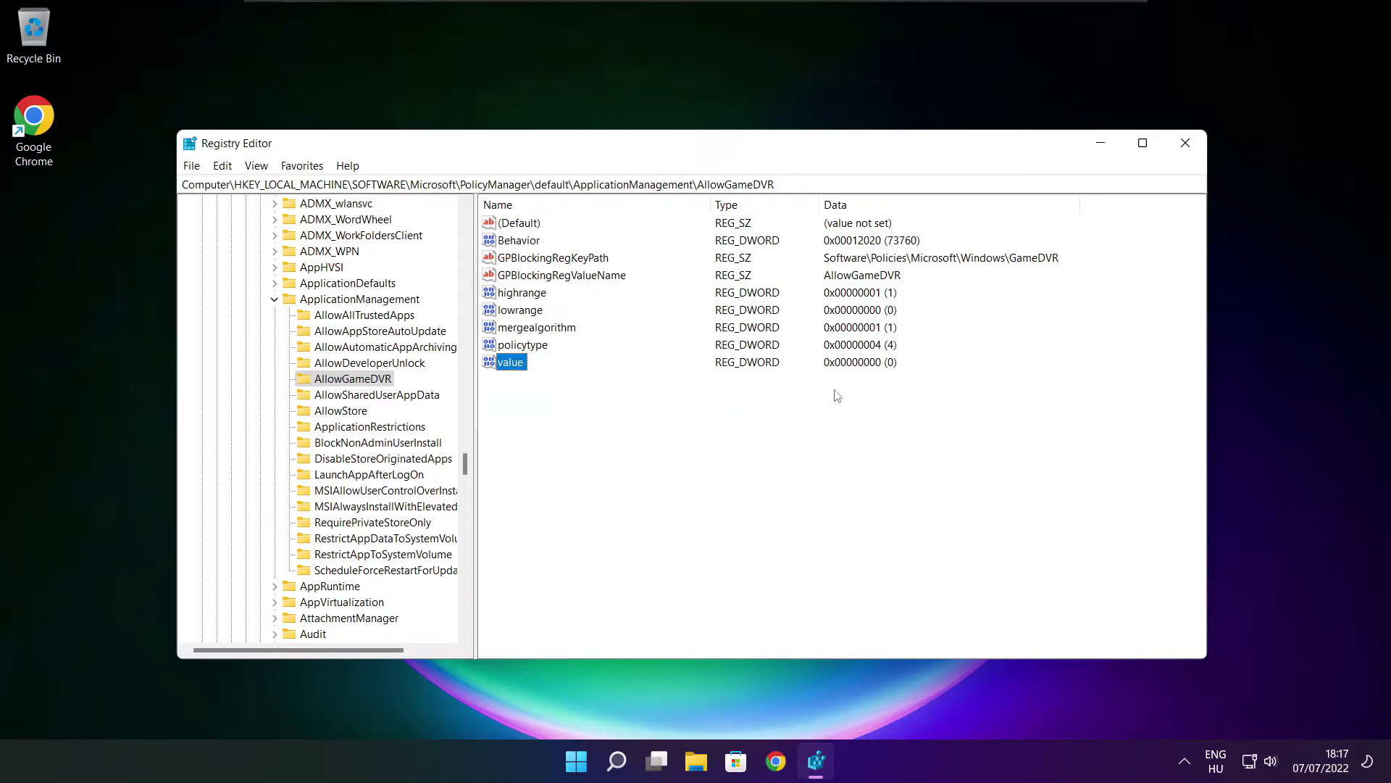
{"action": "left_click", "coordinate": [1185, 144]}
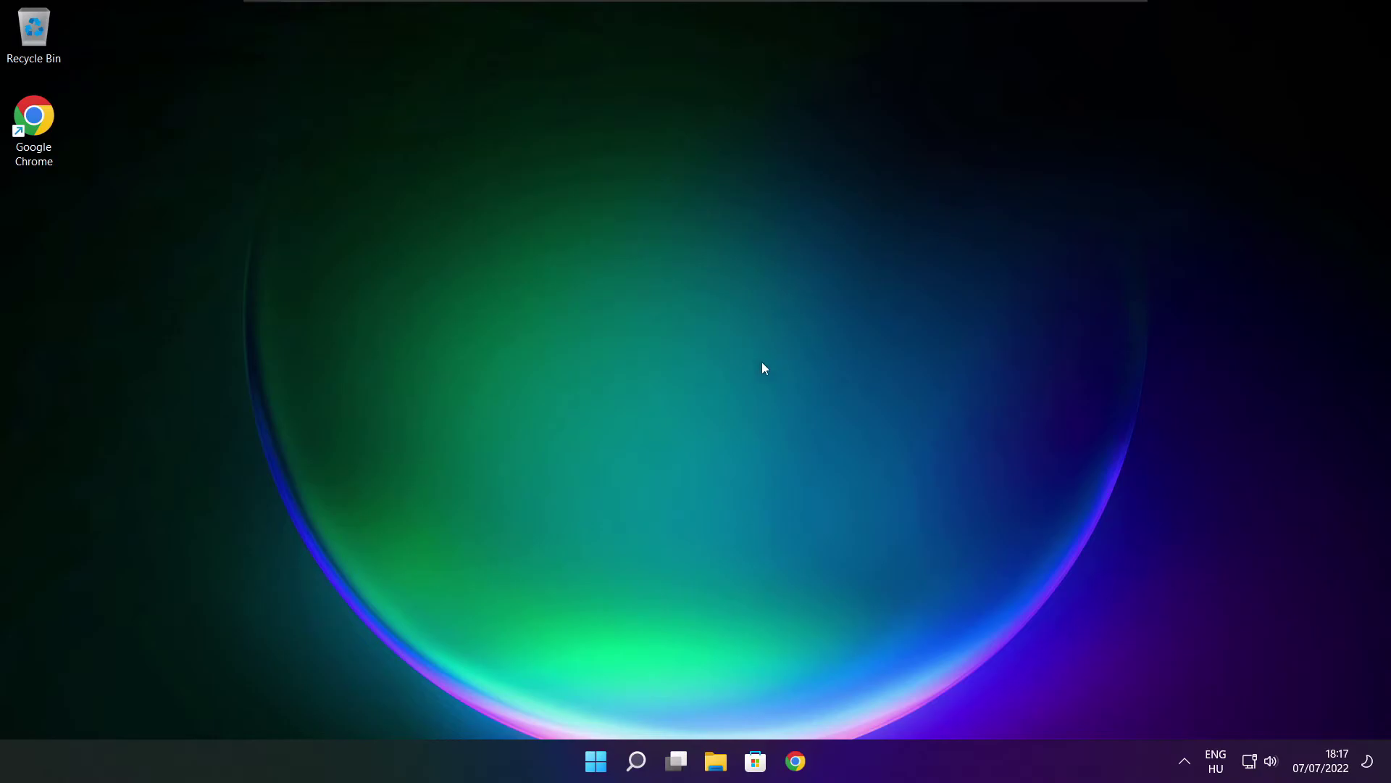
- Download dxwebsetup.exe from the Microsoft Download Center DirectX page in Chrome
{"action": "left_click", "coordinate": [798, 766]}
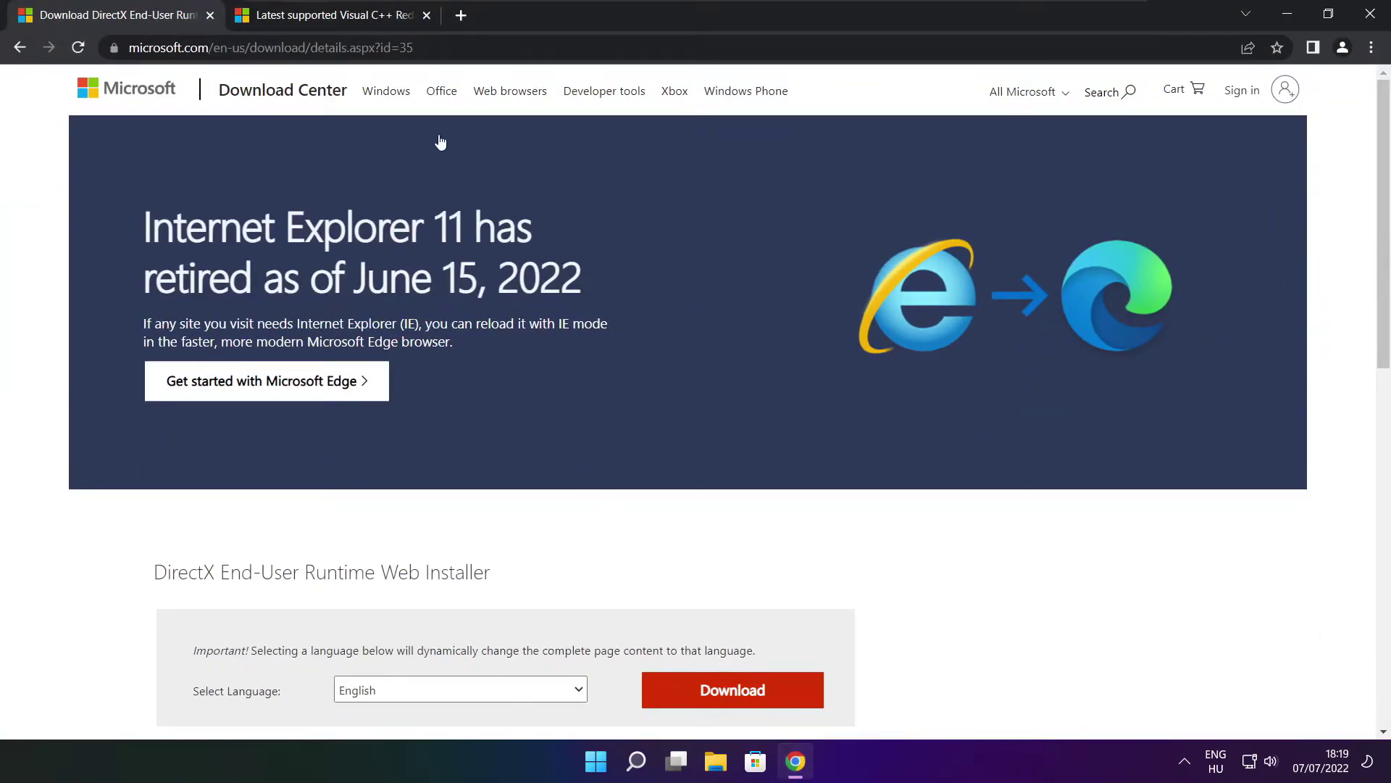
{"action": "mouse_move", "coordinate": [413, 48]}
{"action": "left_mouse_down"}
{"action": "mouse_move", "coordinate": [128, 48]}
{"action": "mouse_move", "coordinate": [416, 47]}
{"action": "left_mouse_up"}
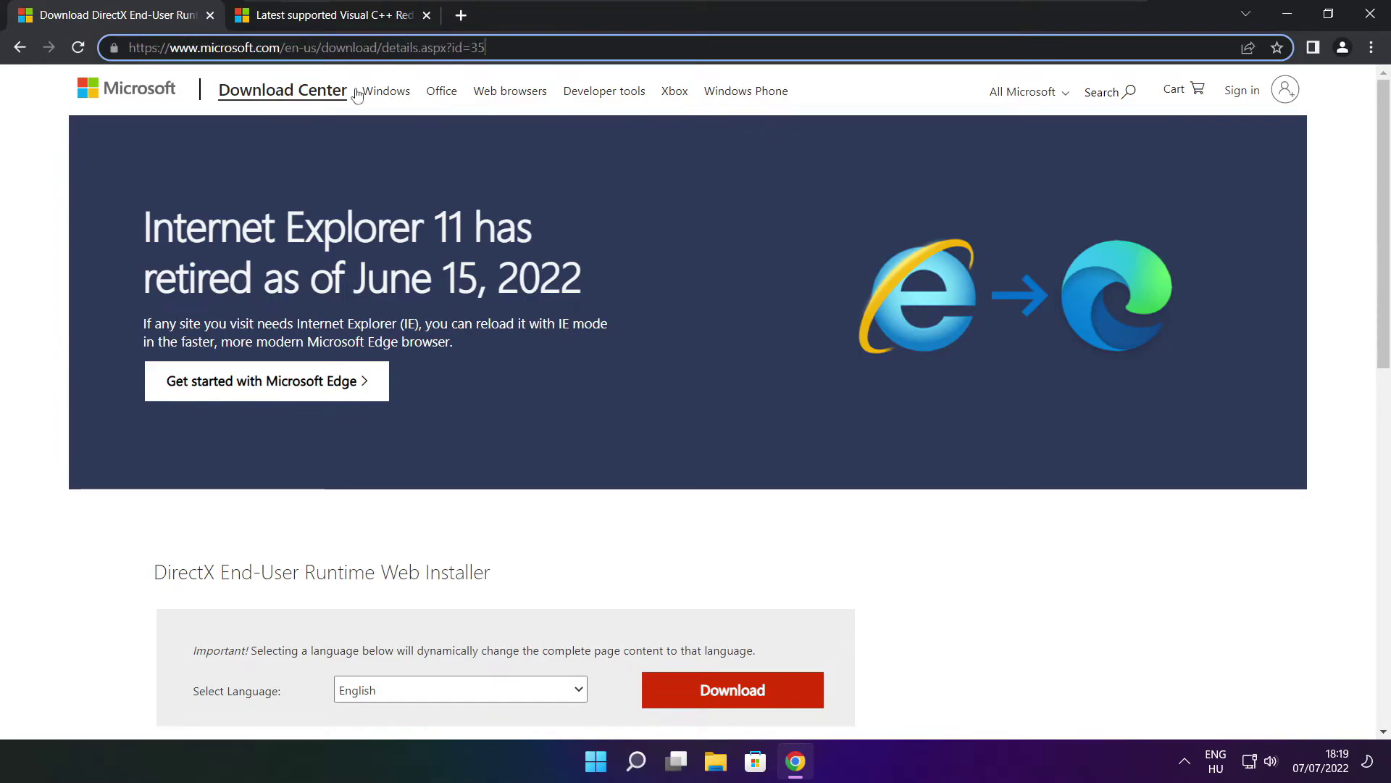
{"action": "left_click", "coordinate": [499, 527]}
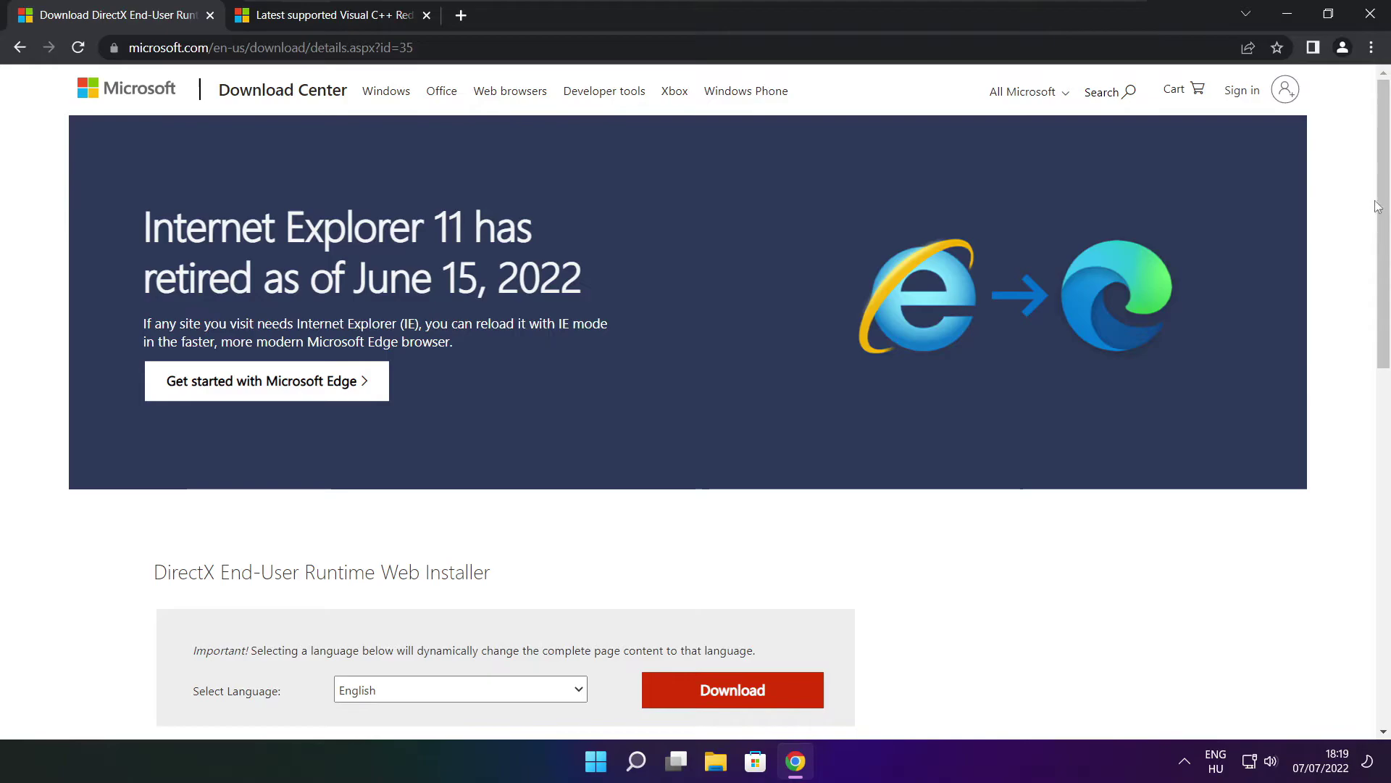
{"action": "left_click_drag", "start_coordinate": [1377, 206], "coordinate": [1377, 323]}
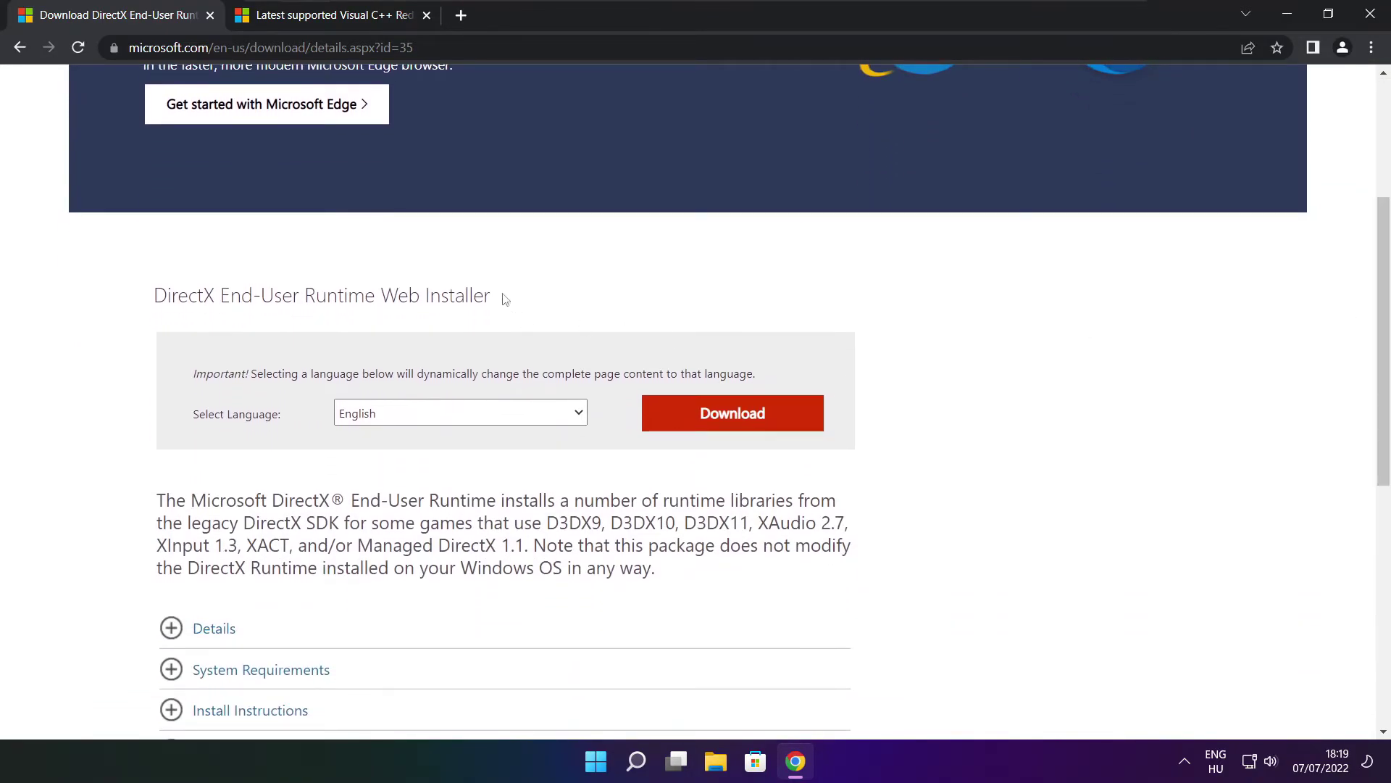
{"action": "left_click_drag", "start_coordinate": [505, 299], "coordinate": [563, 304]}
{"action": "left_click", "coordinate": [739, 419]}
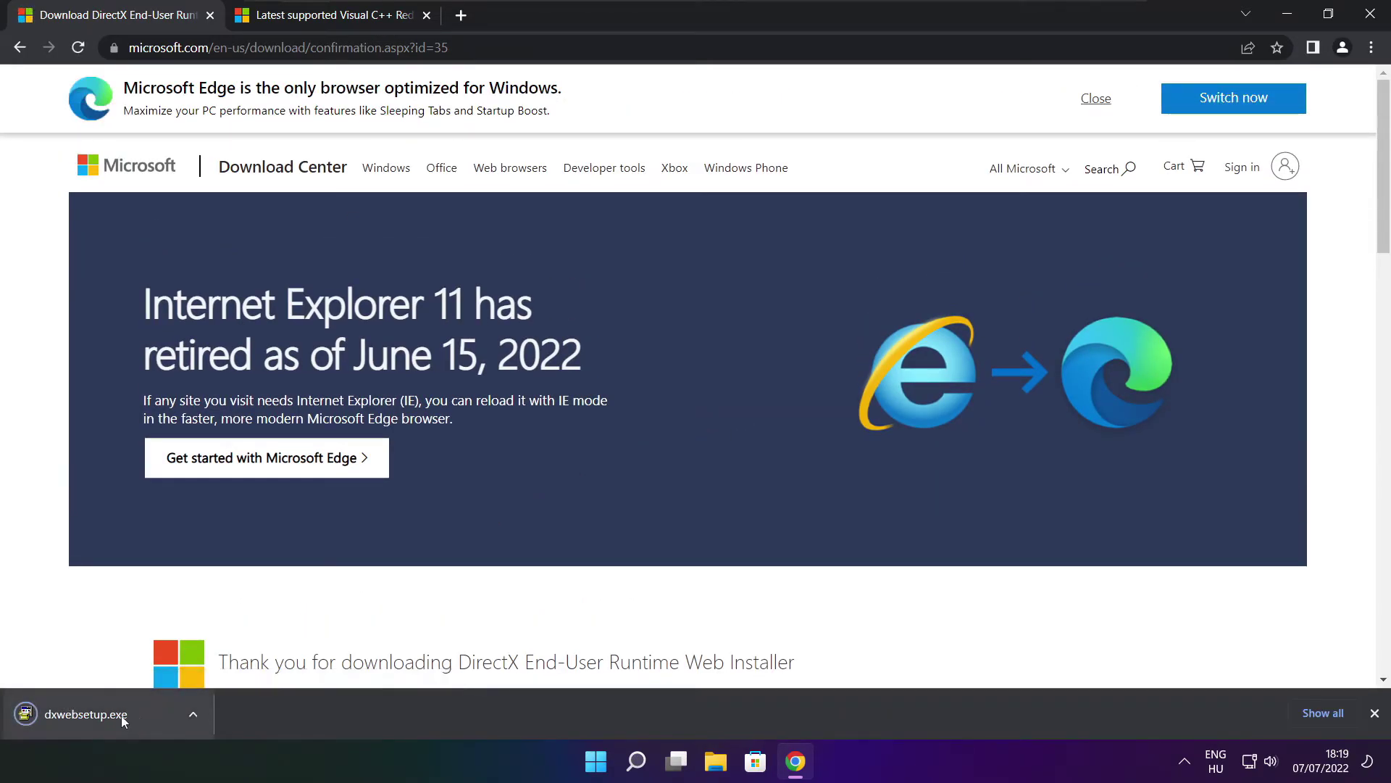
- Run dxwebsetup.exe, accept the licence, decline the Bing Bar, and install the runtime components
{"action": "left_click", "coordinate": [130, 715]}
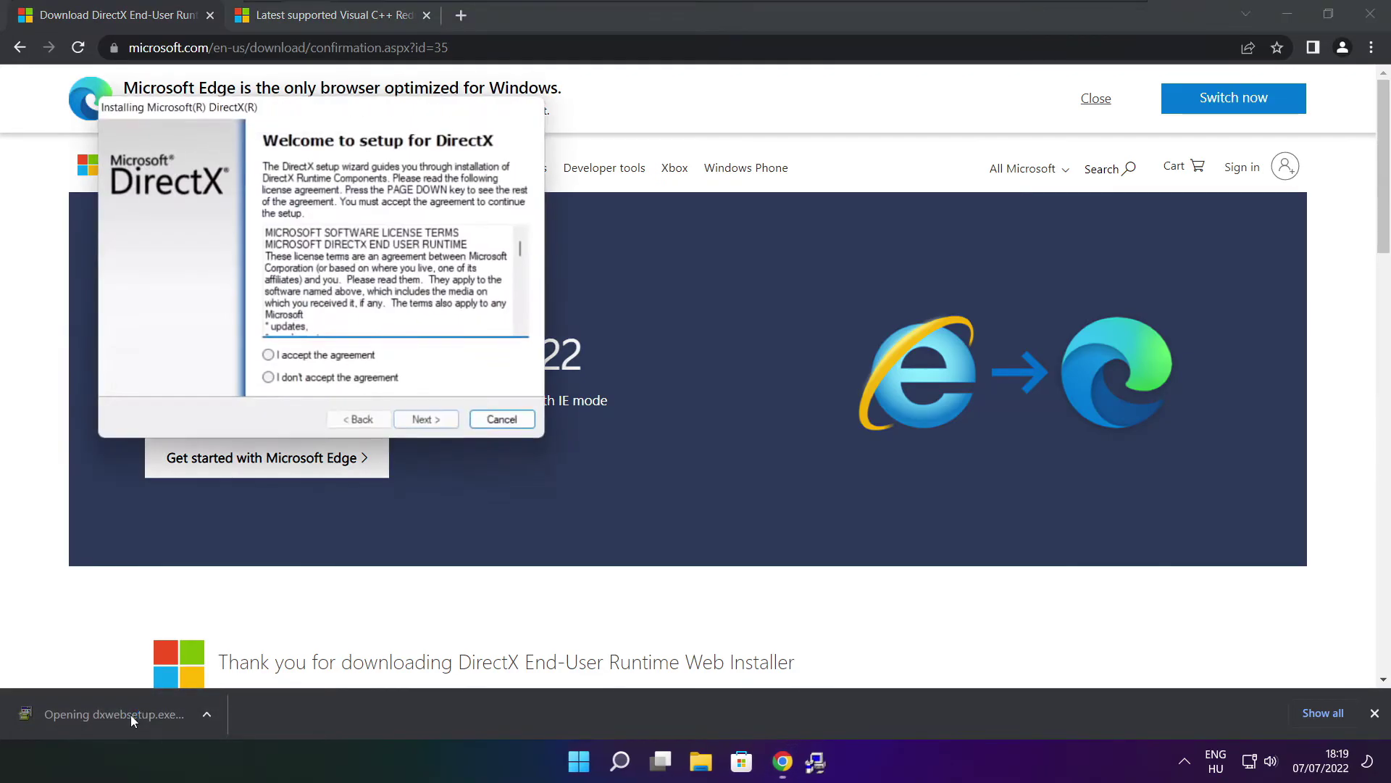
{"action": "left_click_drag", "start_coordinate": [329, 109], "coordinate": [662, 208]}
{"action": "left_click_drag", "start_coordinate": [892, 348], "coordinate": [888, 414]}
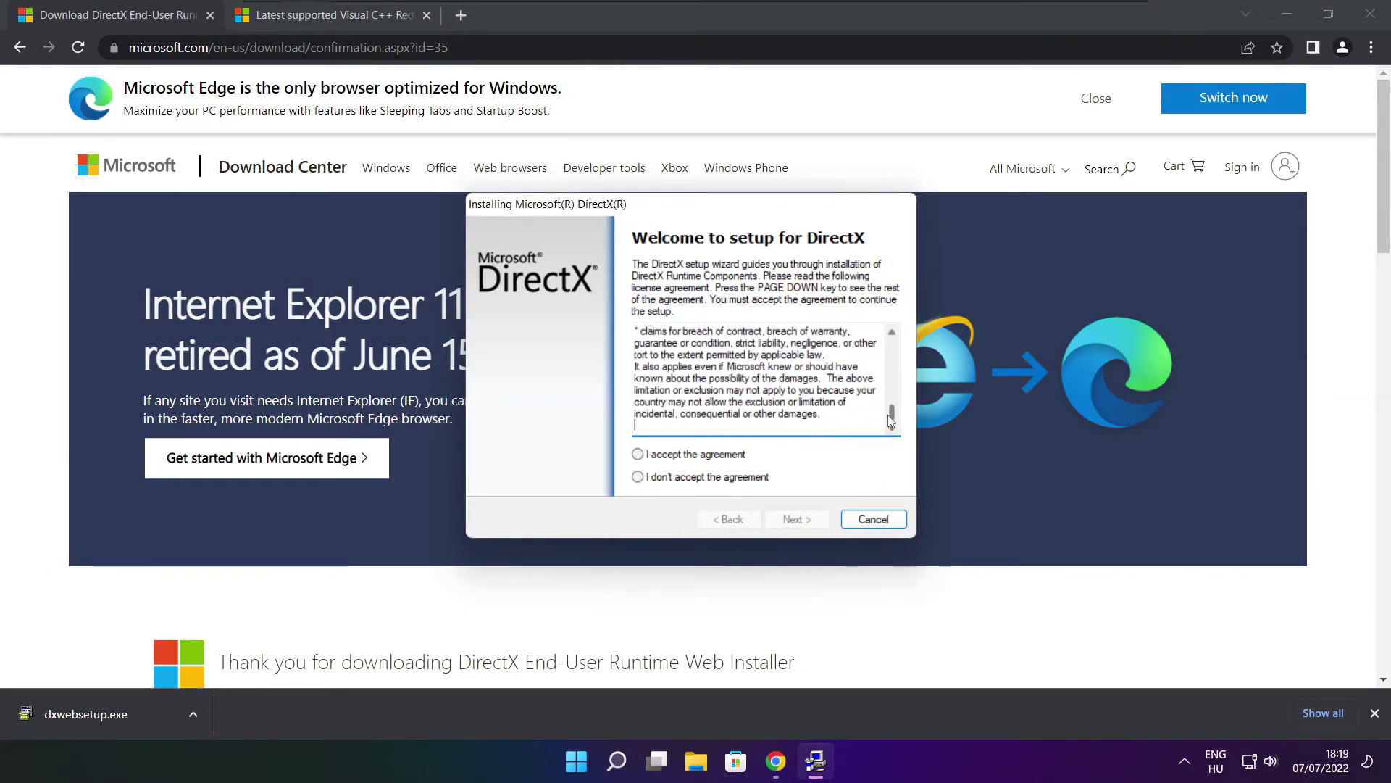
{"action": "left_click", "coordinate": [657, 456]}
{"action": "left_click", "coordinate": [799, 520]}
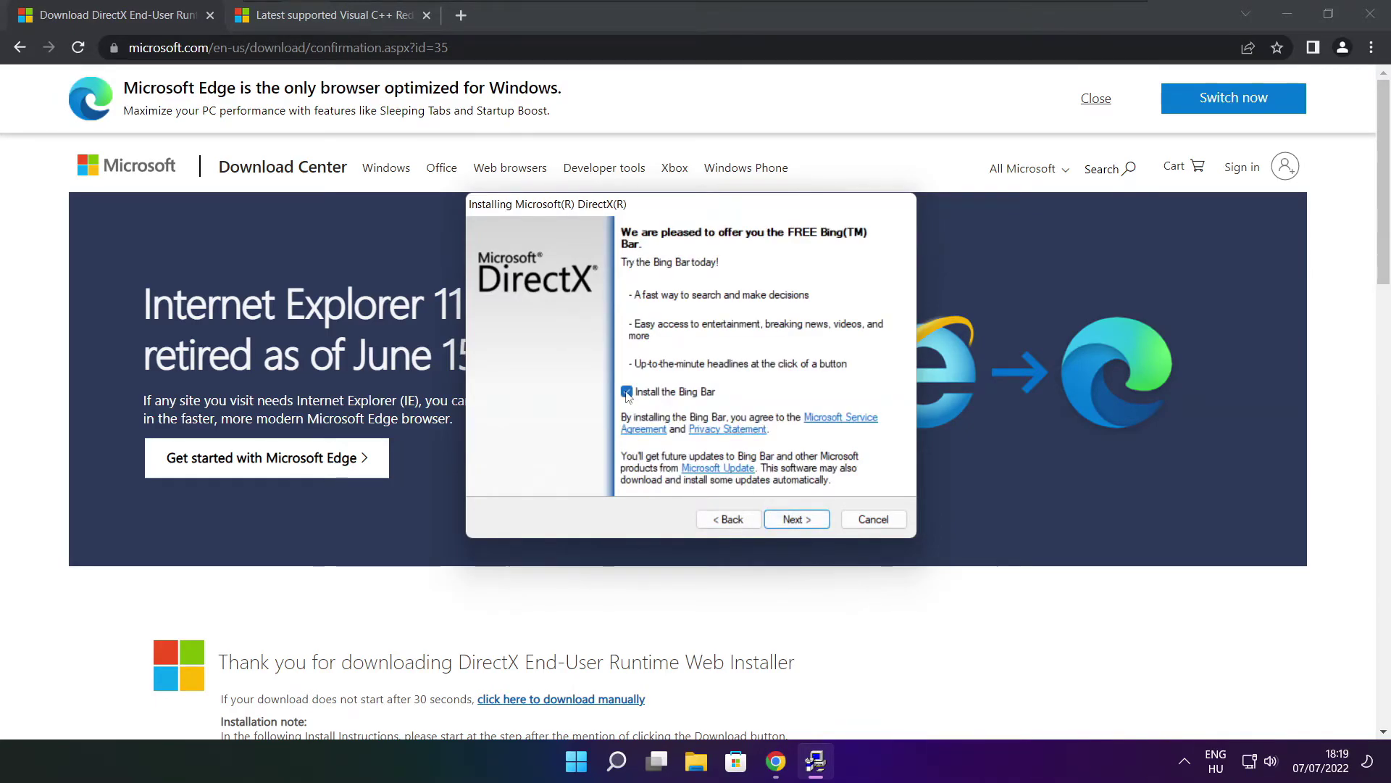
{"action": "left_click", "coordinate": [627, 392]}
{"action": "left_click", "coordinate": [804, 521]}
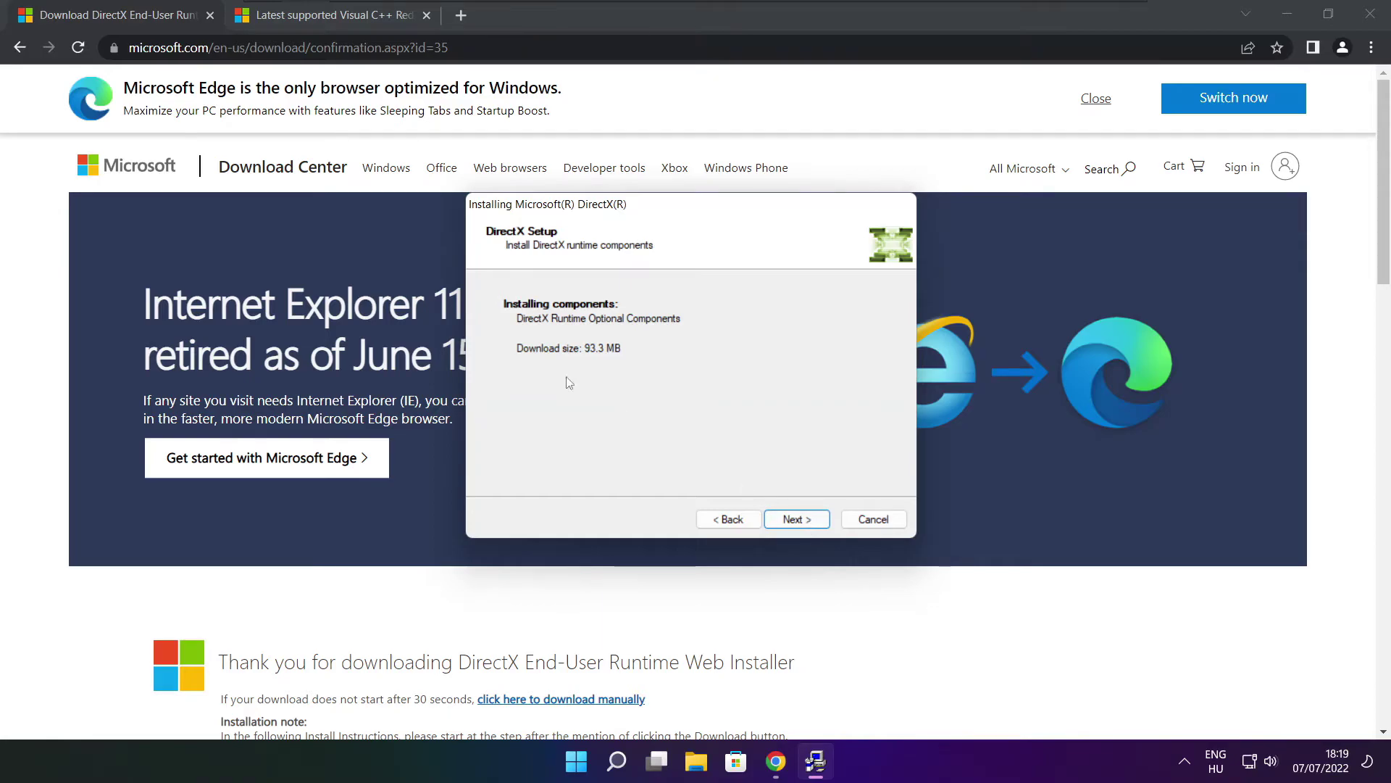
{"action": "left_click", "coordinate": [797, 519]}
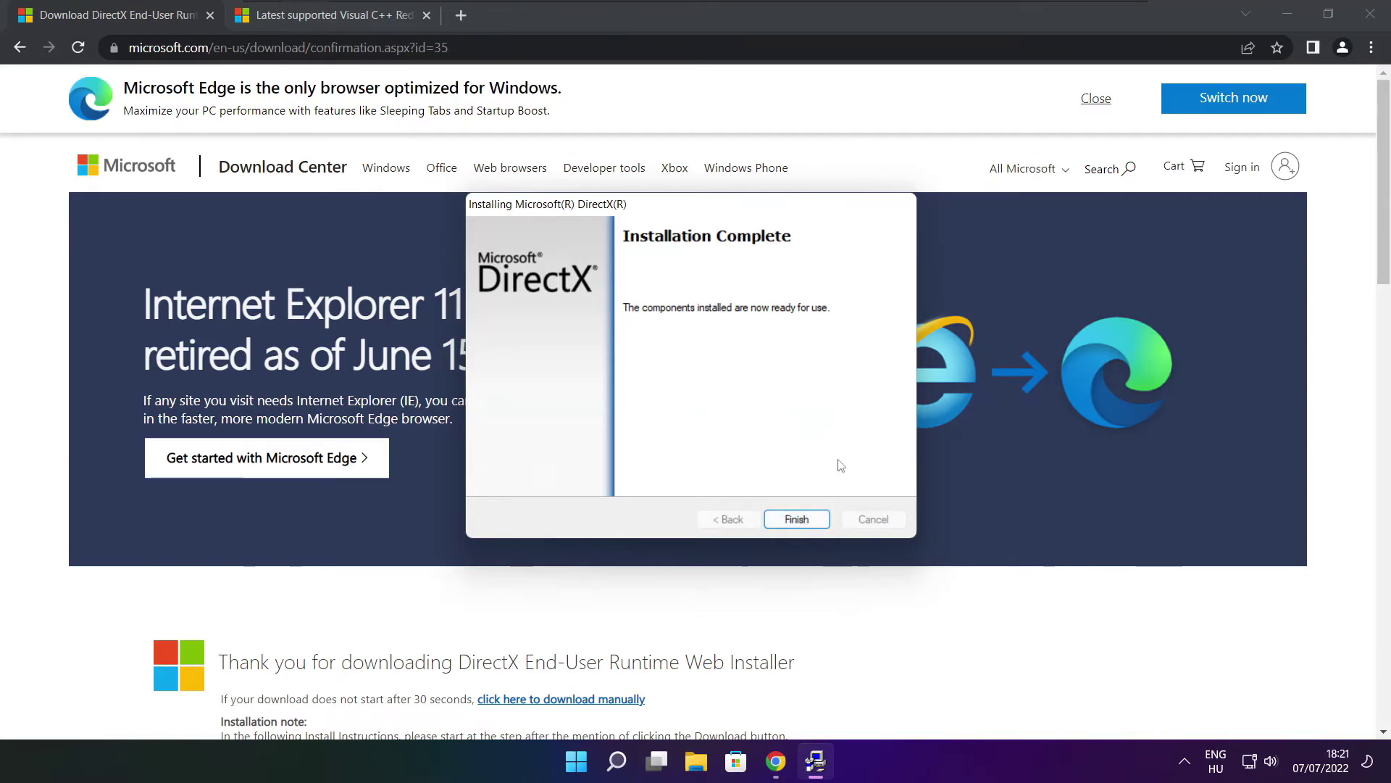
{"action": "left_click", "coordinate": [797, 518]}
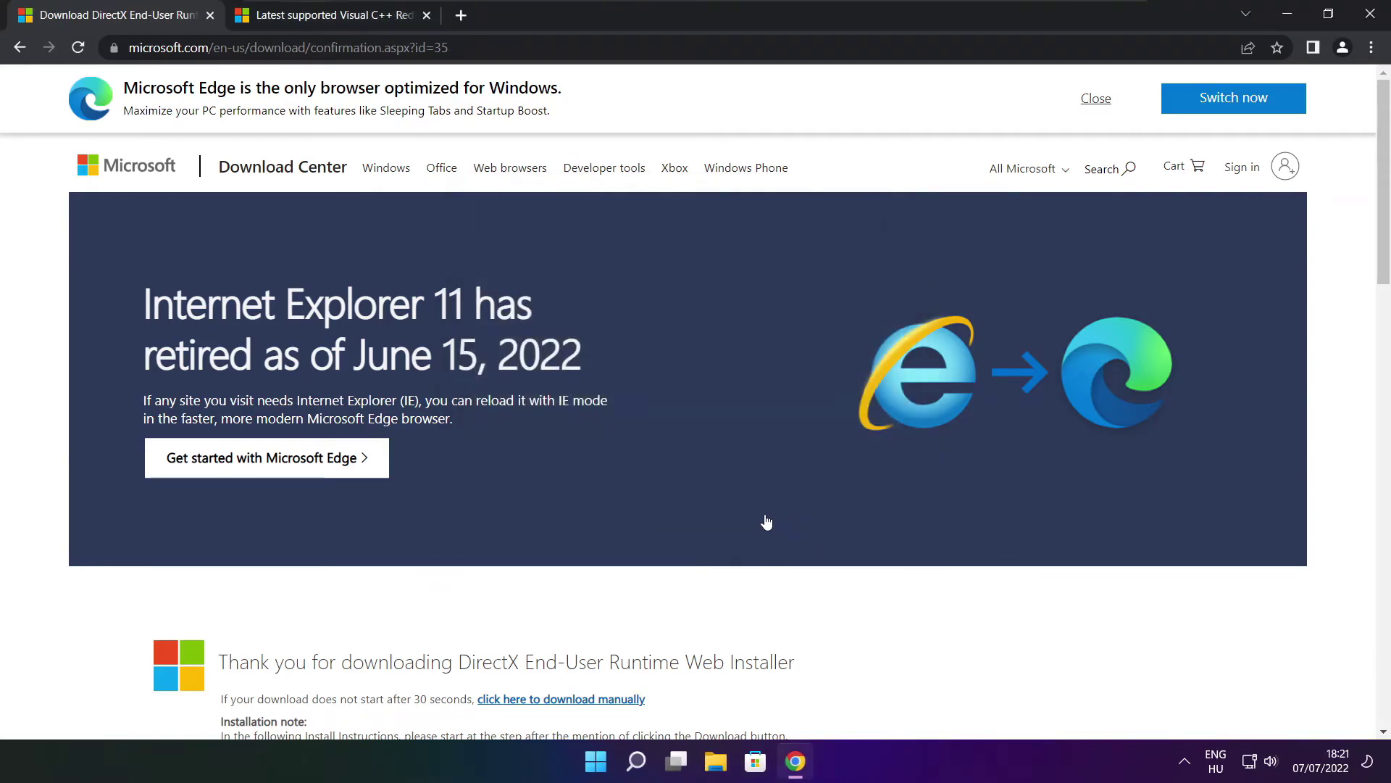
- Close the DirectX tab and scroll to the Visual C++ 2015–2022 download table
{"action": "left_click", "coordinate": [210, 16]}
{"action": "mouse_move", "coordinate": [600, 47]}
{"action": "left_mouse_down"}
{"action": "mouse_move", "coordinate": [129, 48]}
{"action": "mouse_move", "coordinate": [600, 48]}
{"action": "left_mouse_up"}
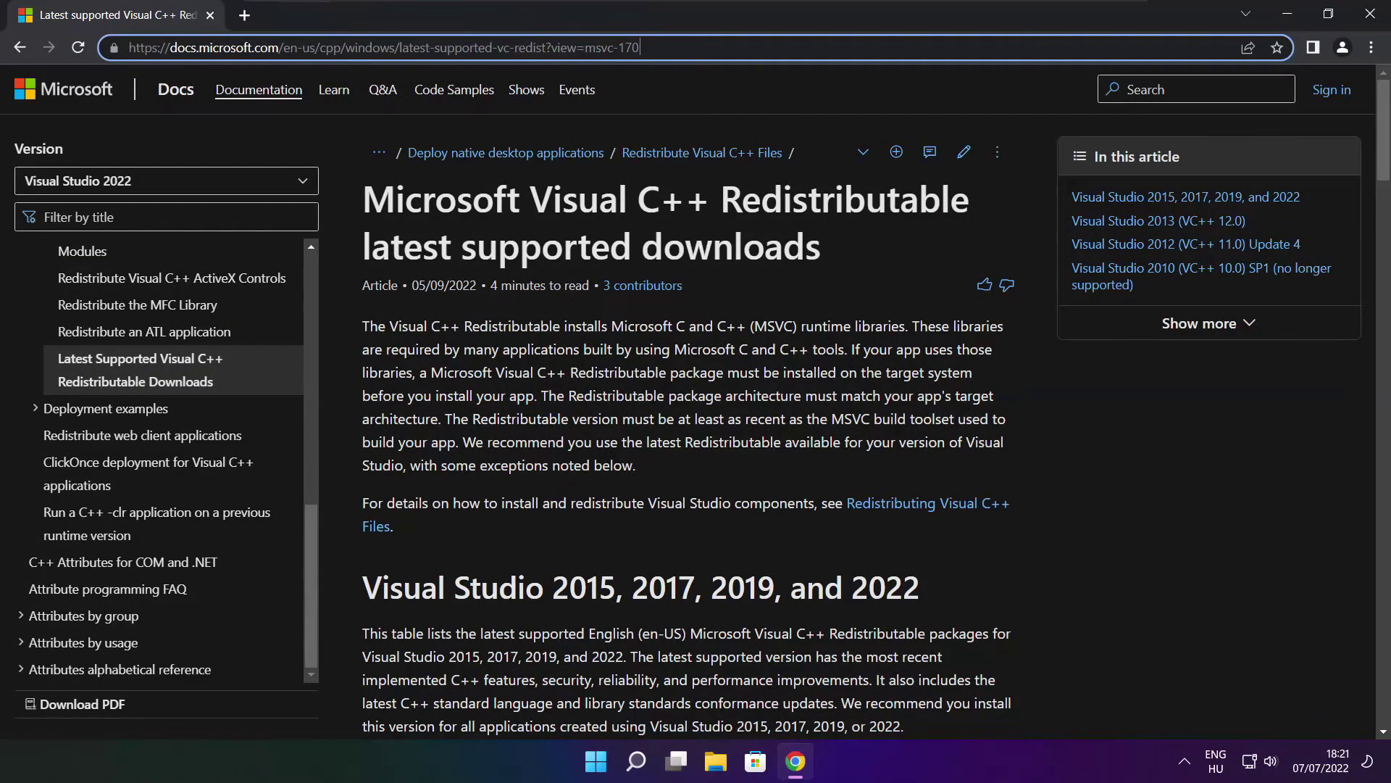
{"action": "left_click", "coordinate": [689, 89]}
{"action": "scroll", "coordinate": [1383, 156], "scroll_direction": "down", "scroll_amount": 2}
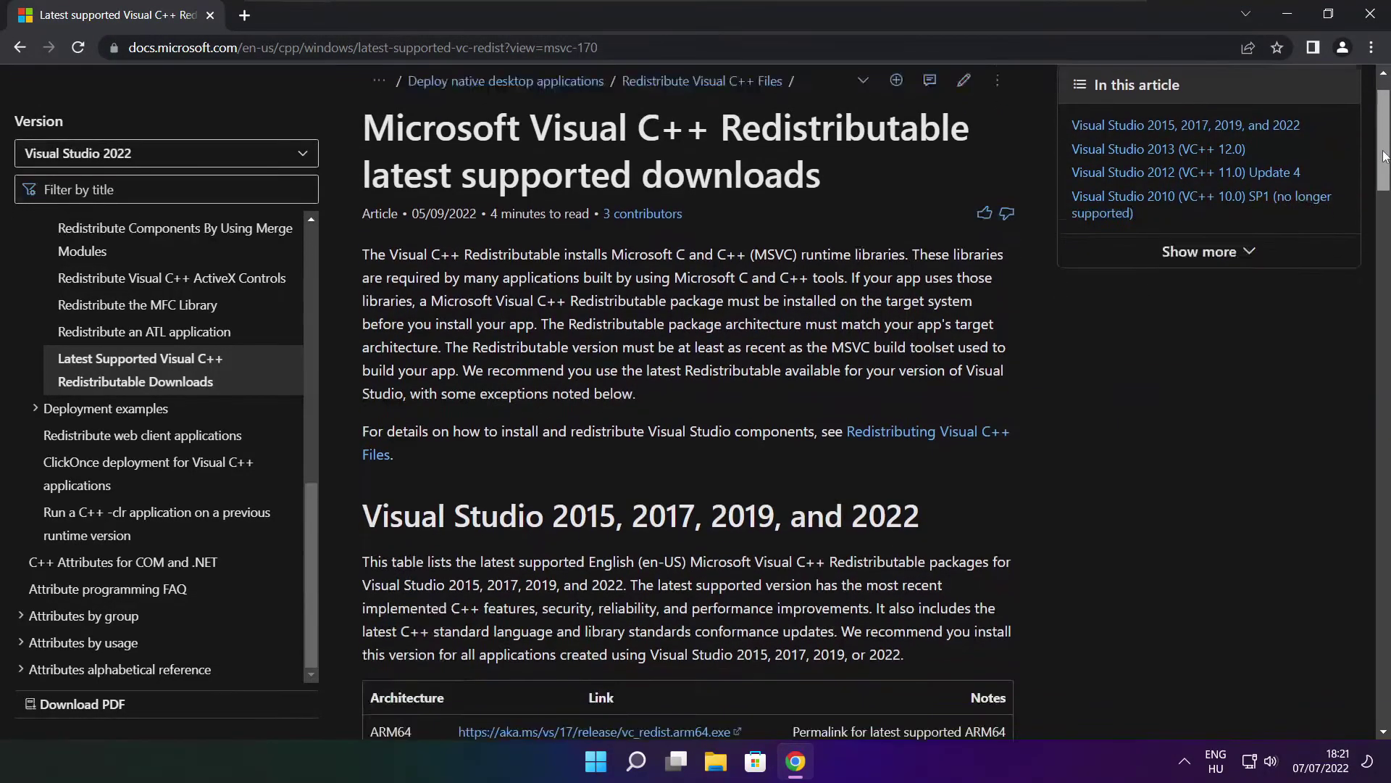
{"action": "left_click_drag", "start_coordinate": [1382, 156], "coordinate": [1375, 203]}
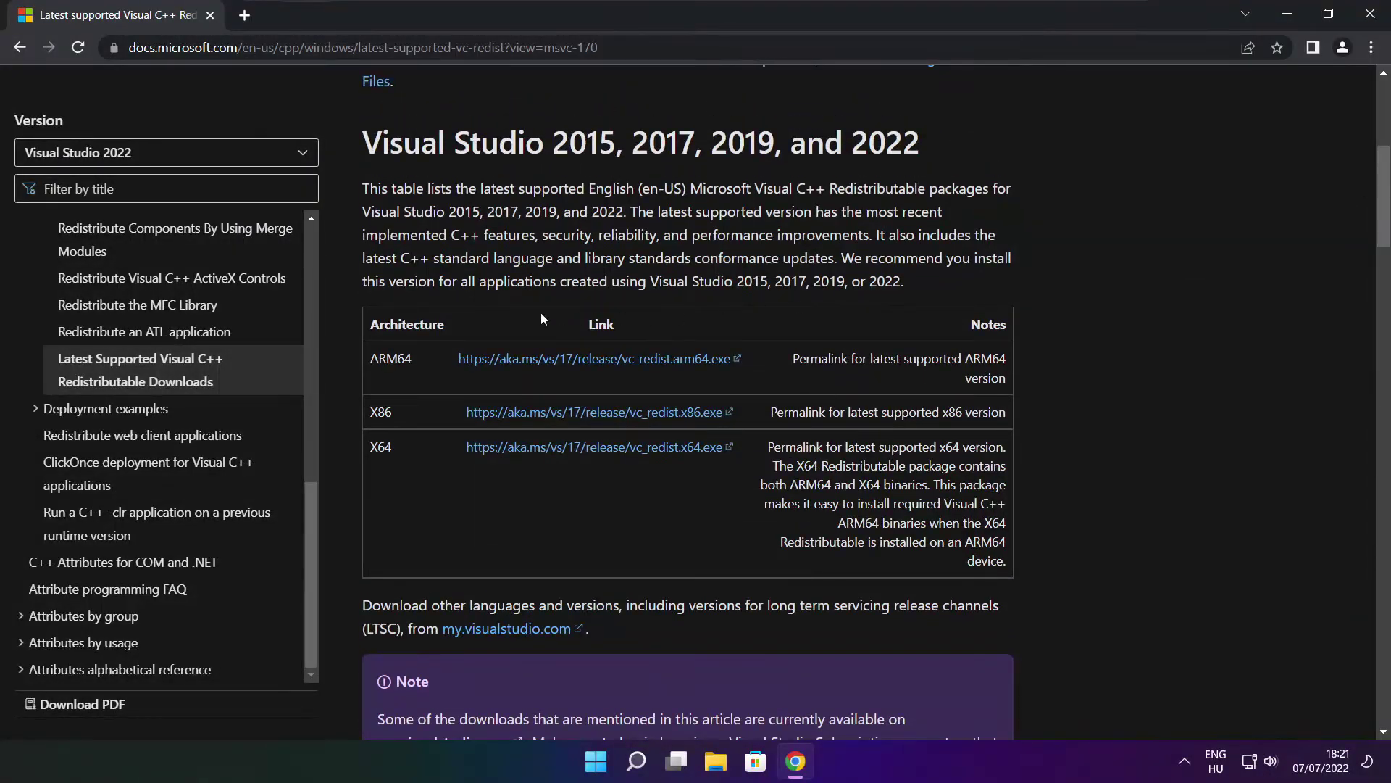
{"action": "left_click_drag", "start_coordinate": [368, 358], "coordinate": [924, 495]}
{"action": "left_click", "coordinate": [924, 495]}
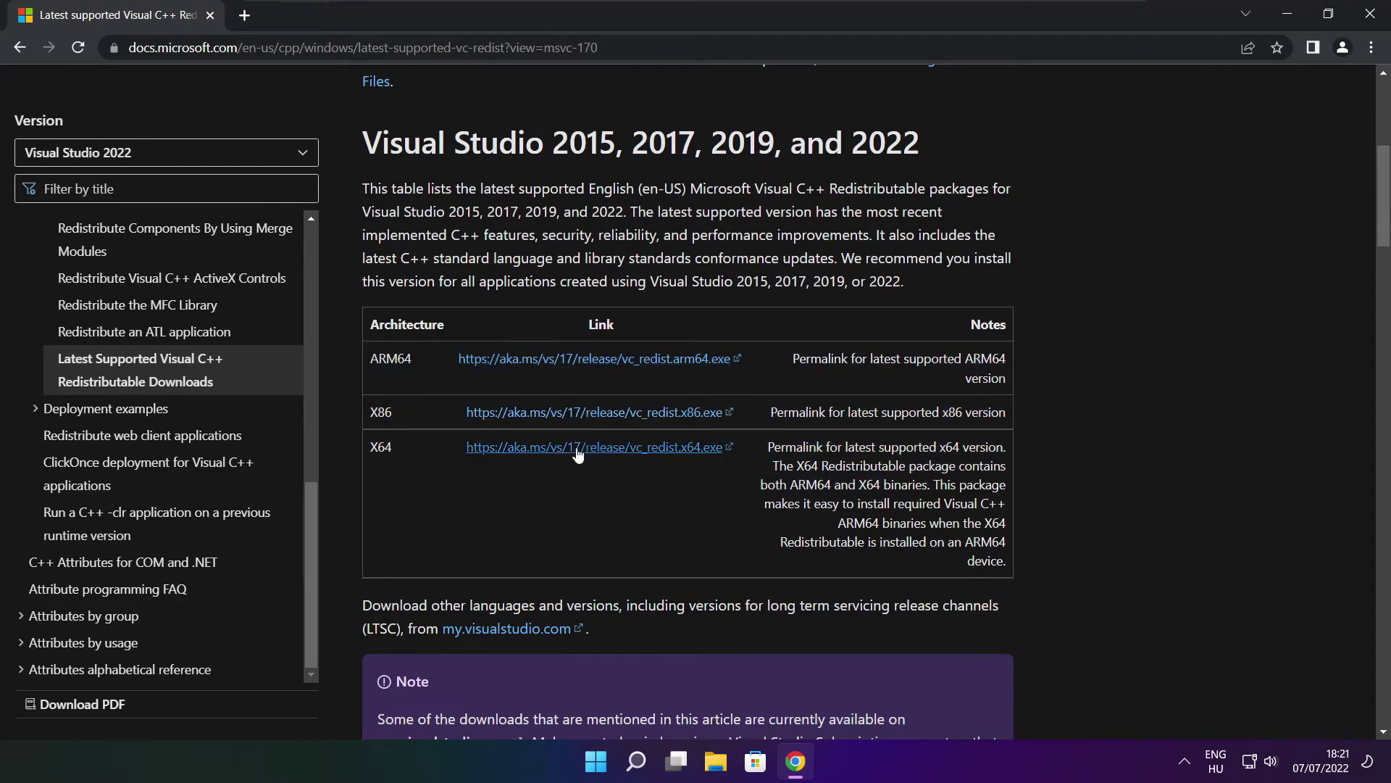
- Download the ARM64, x86 and x64 redistributables and run VC_redist.arm64.exe
{"action": "left_click", "coordinate": [577, 364]}
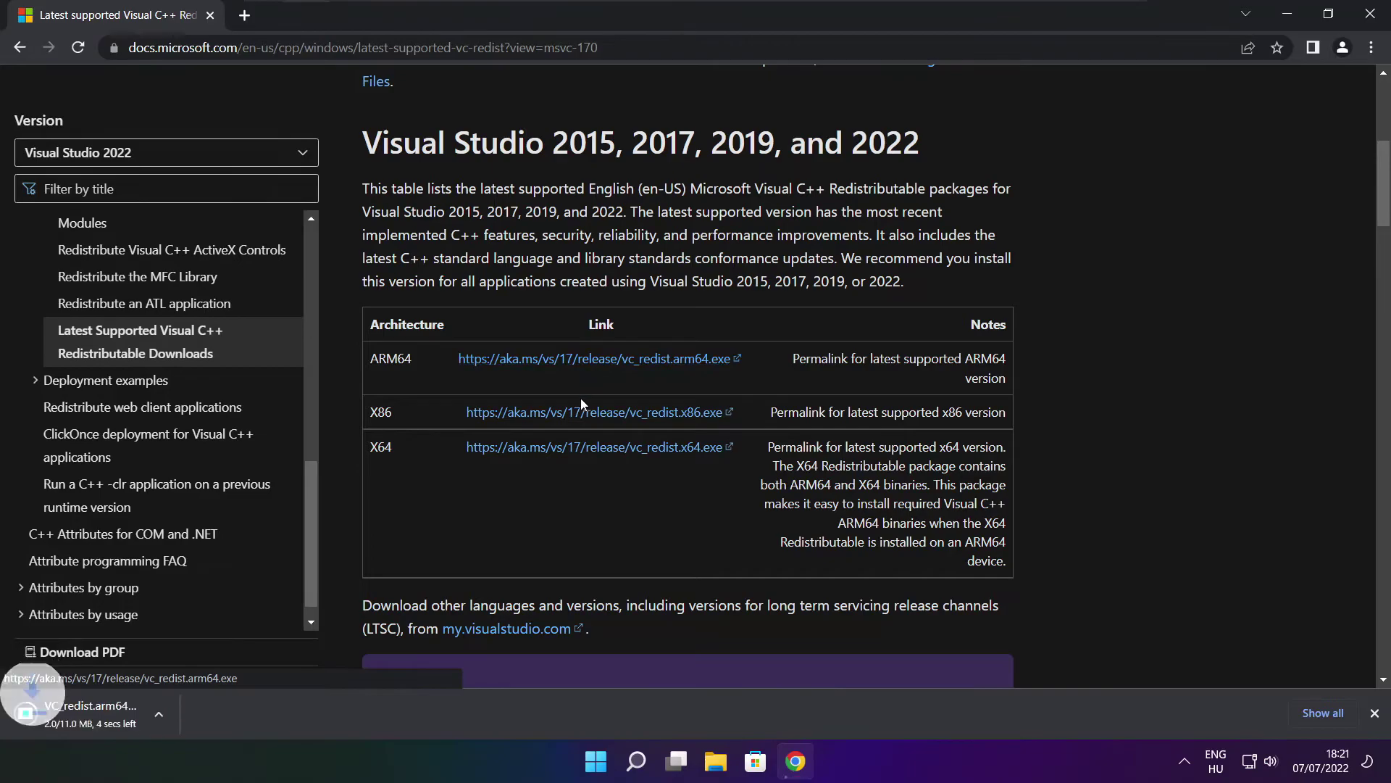
{"action": "left_click", "coordinate": [572, 419]}
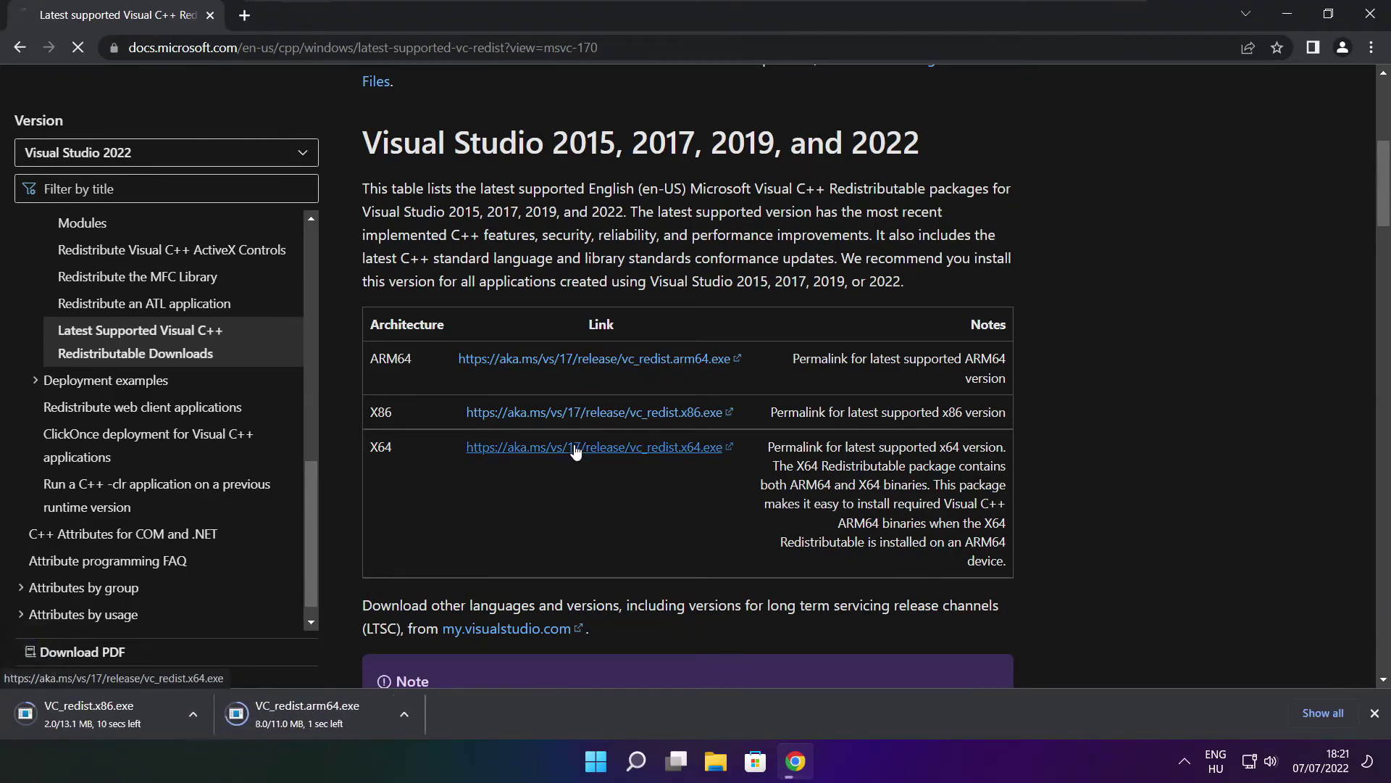
{"action": "left_click", "coordinate": [572, 448]}
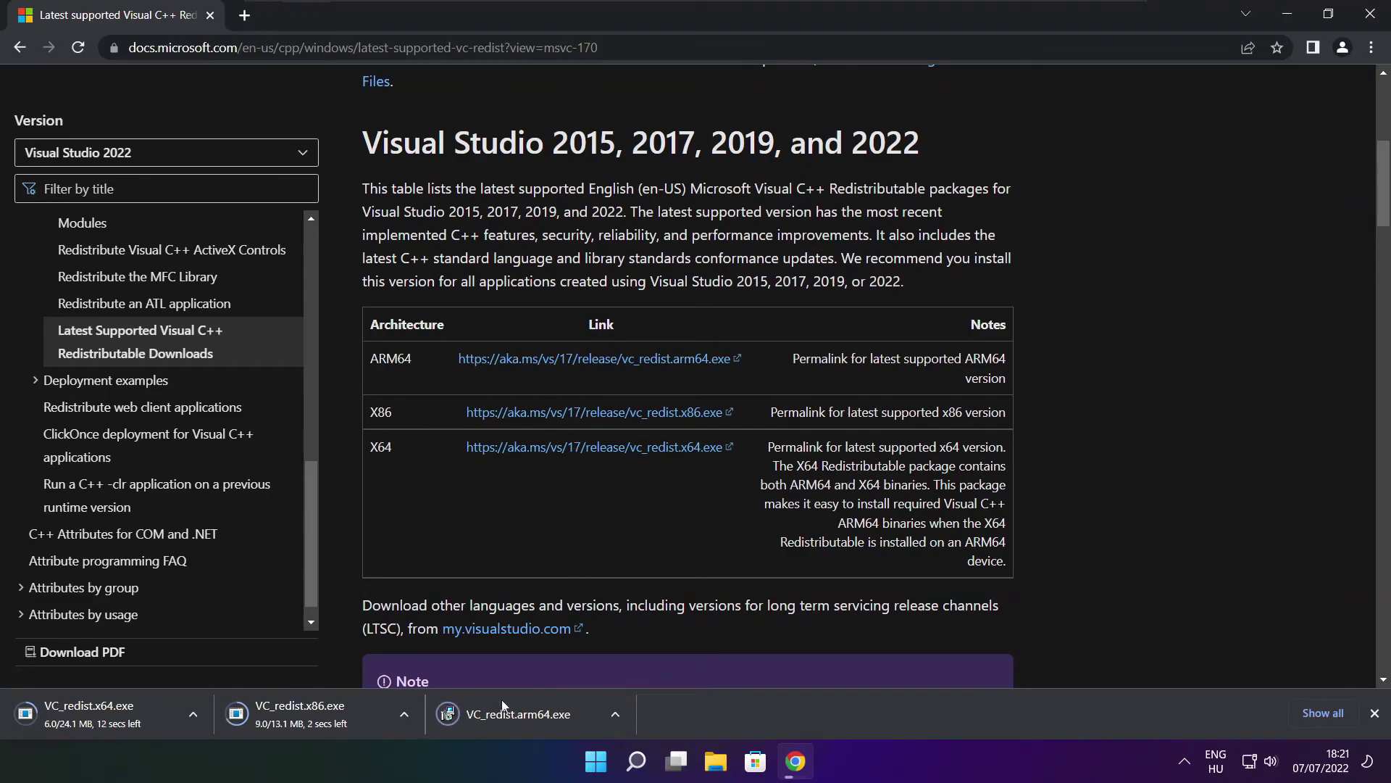
{"action": "left_click", "coordinate": [529, 716]}
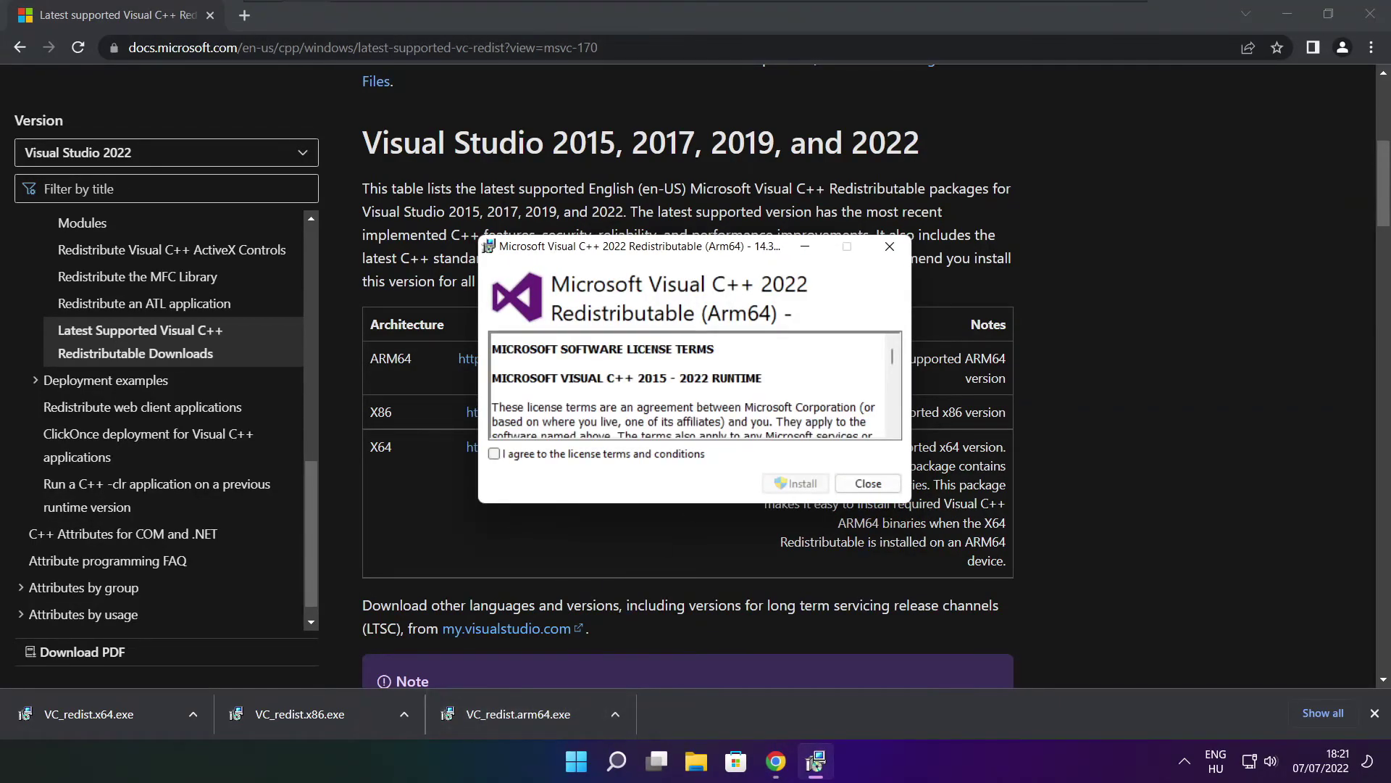
- Attempt the ARM64 redistributable install and dismiss its unsupported failure
{"action": "left_click_drag", "start_coordinate": [893, 360], "coordinate": [893, 430]}
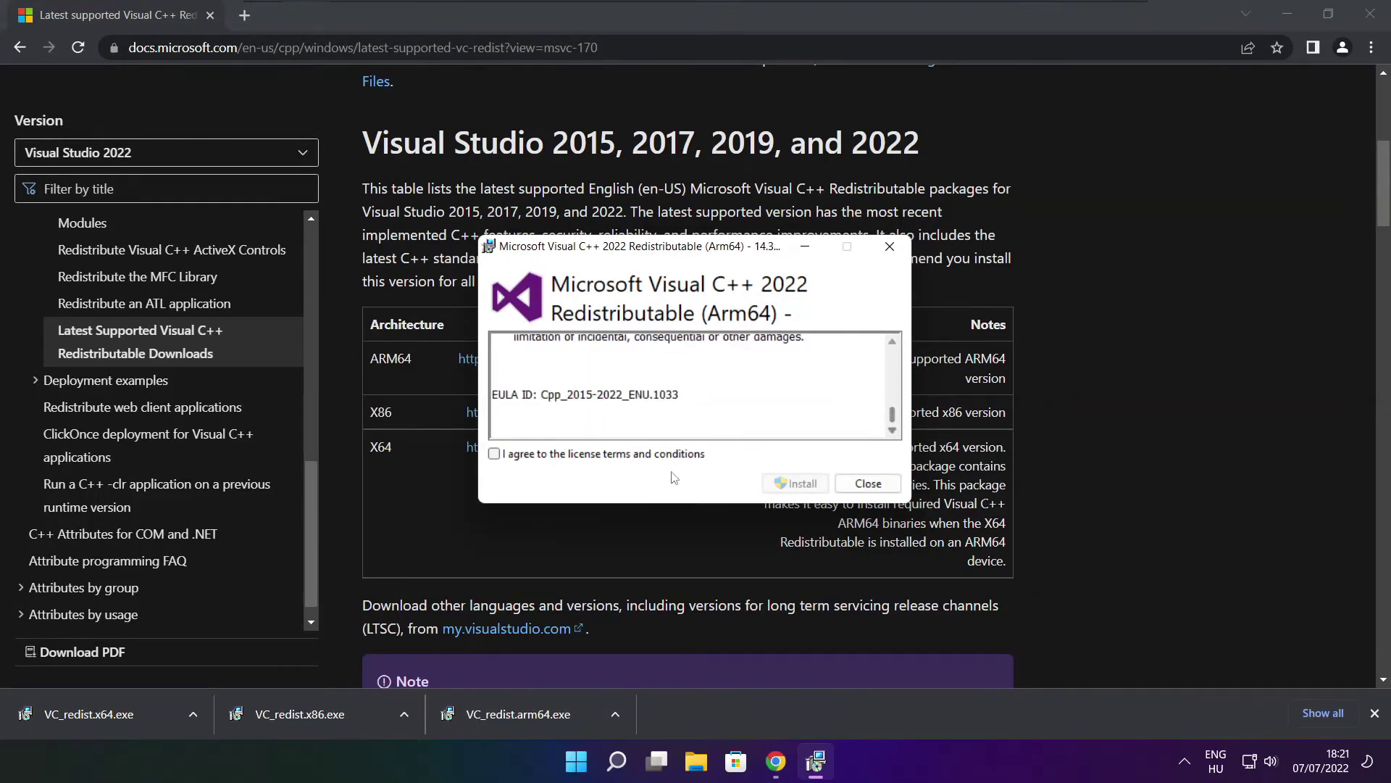
{"action": "left_click", "coordinate": [494, 453]}
{"action": "left_click", "coordinate": [790, 485]}
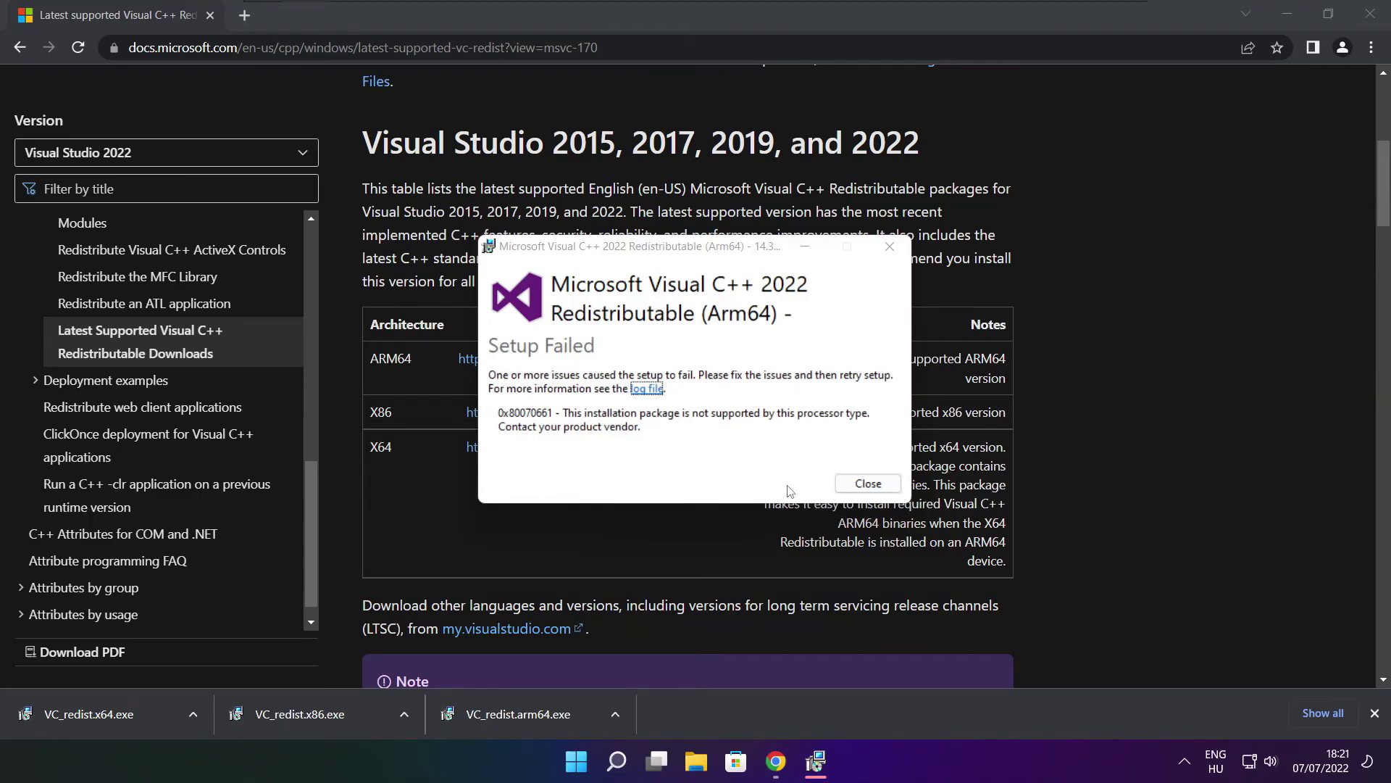
{"action": "left_click", "coordinate": [856, 487]}
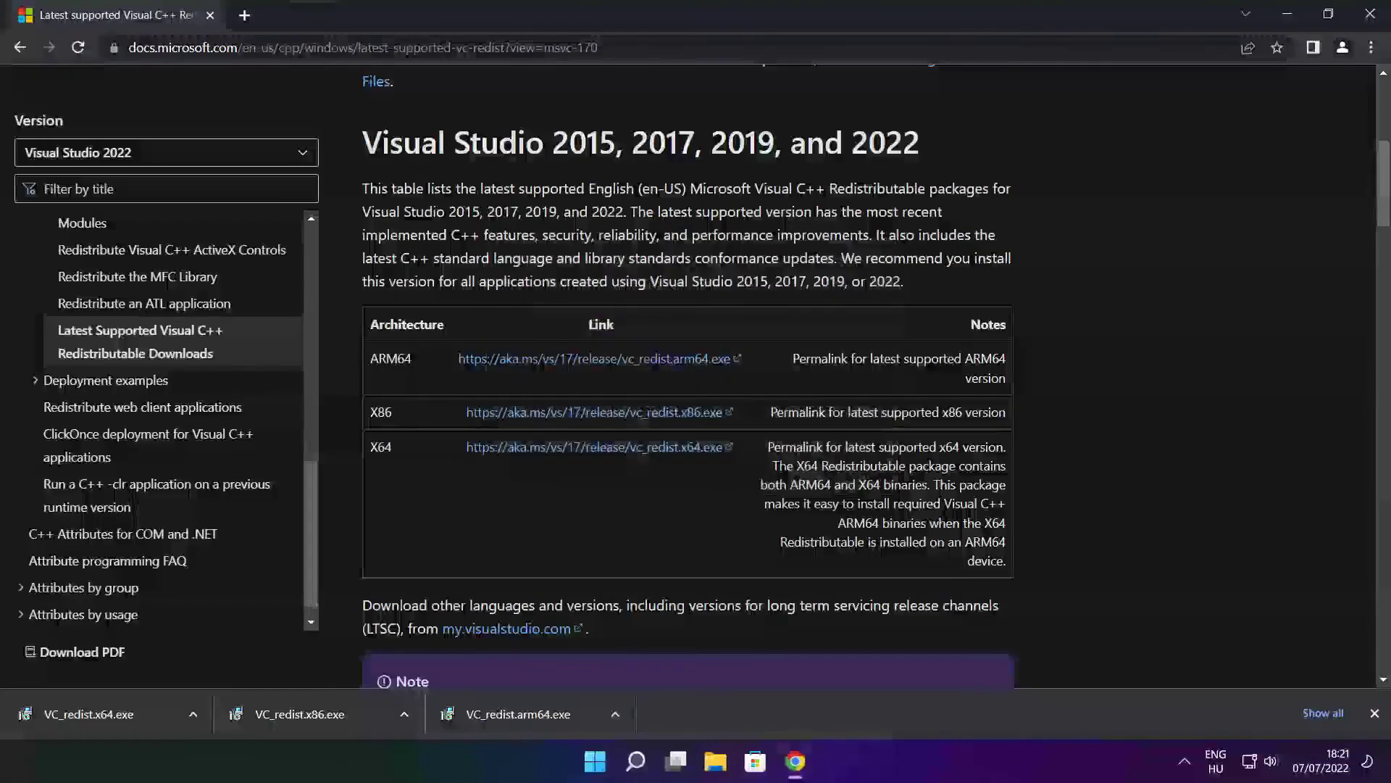
- Install the x86 Visual C++ 2015-2022 redistributable from VC_redist.x86.exe
{"action": "left_click", "coordinate": [329, 715]}
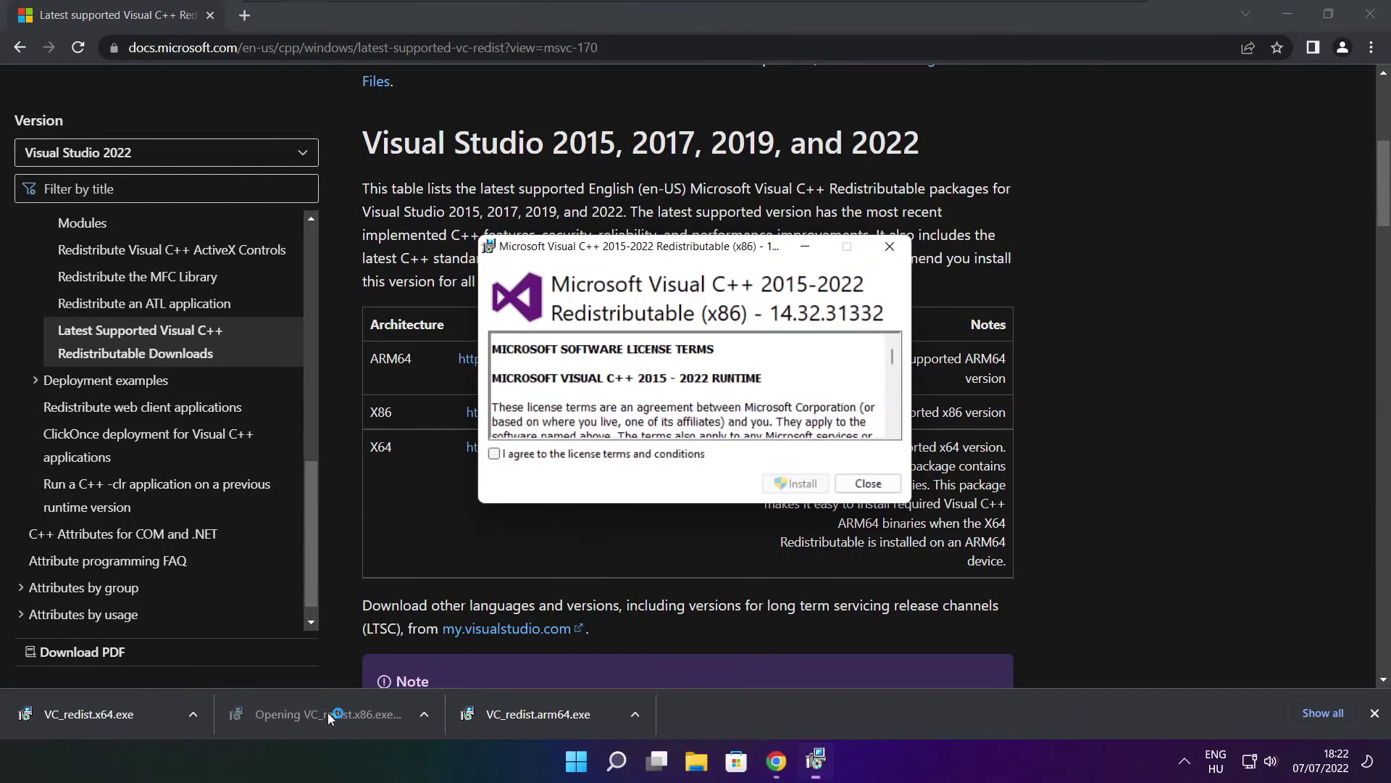
{"action": "left_click_drag", "start_coordinate": [893, 356], "coordinate": [893, 429]}
{"action": "left_click", "coordinate": [494, 454]}
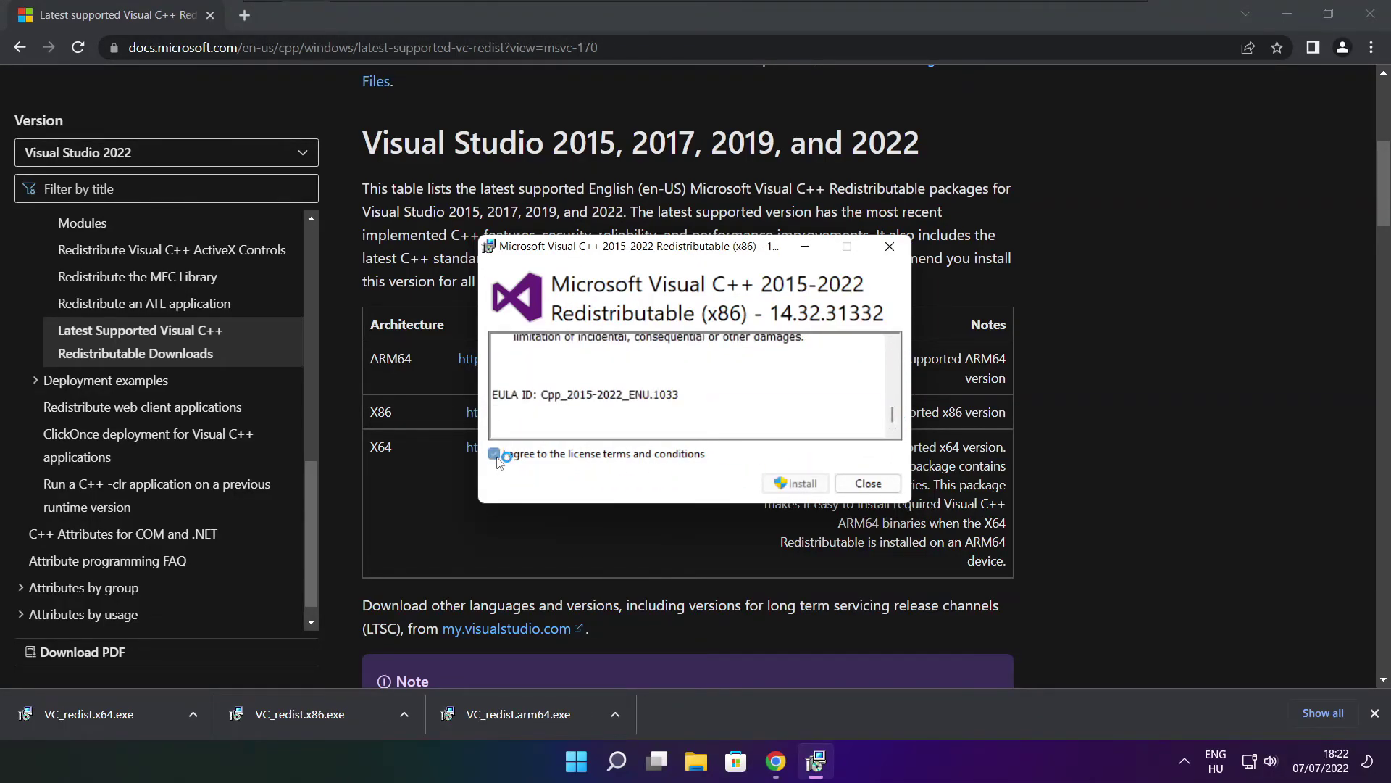
{"action": "left_click", "coordinate": [796, 484]}
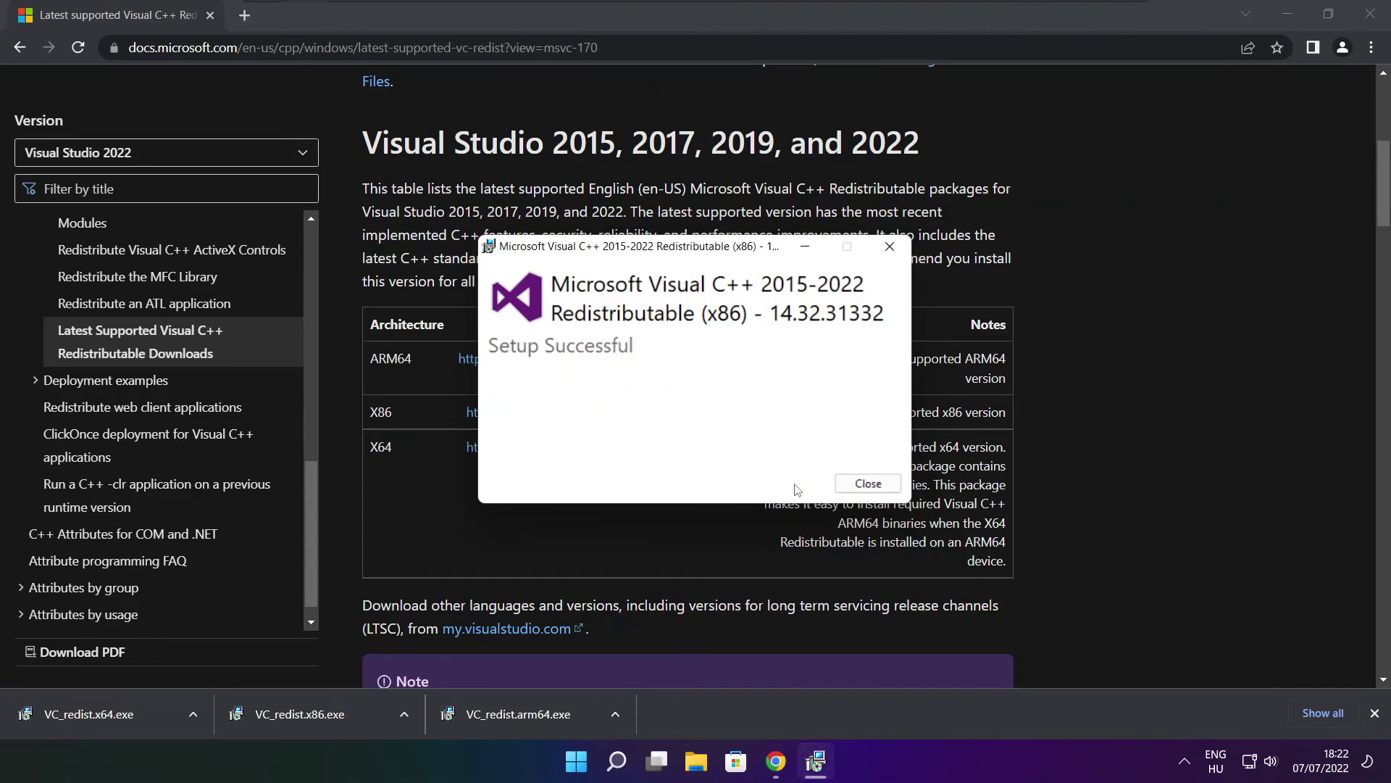
{"action": "left_click", "coordinate": [868, 484]}
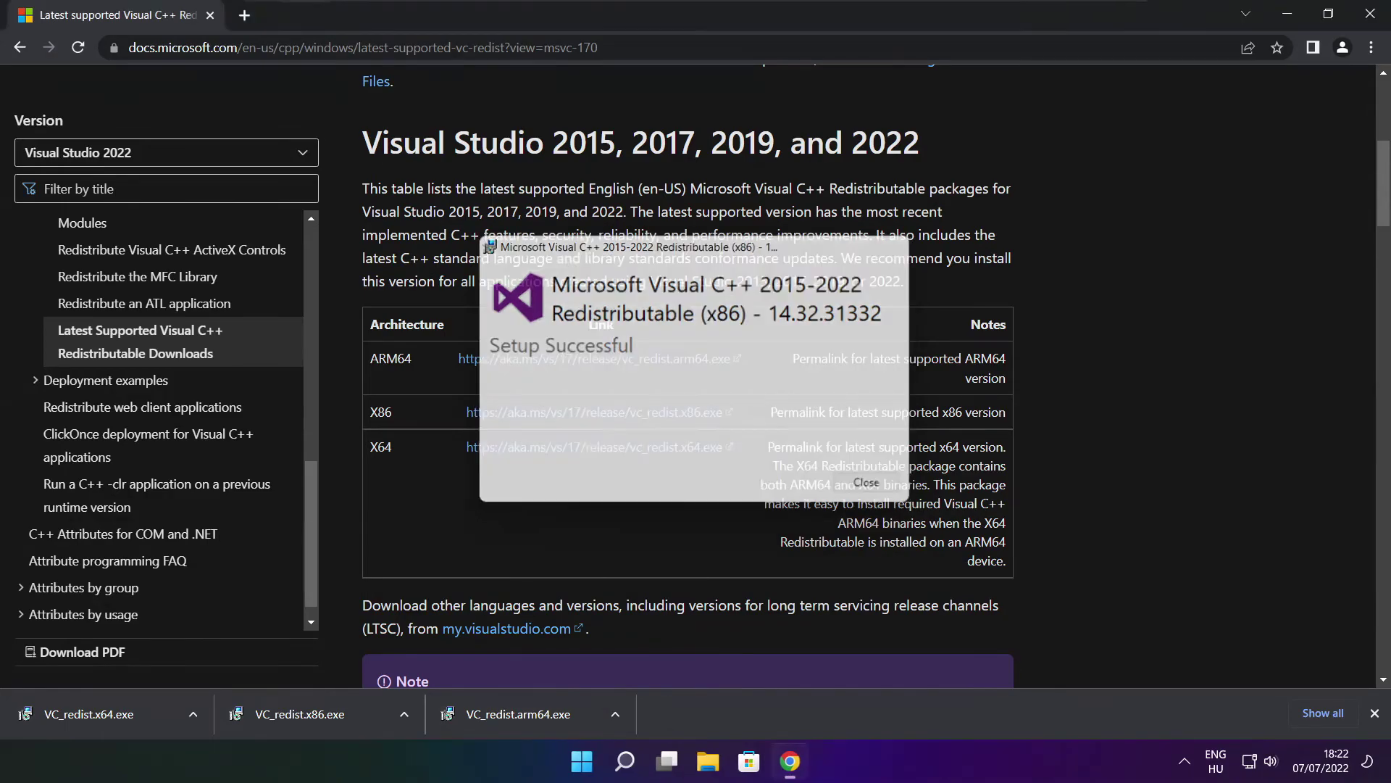
- Install the x64 Visual C++ 2015-2022 redistributable from VC_redist.x64.exe
{"action": "left_click", "coordinate": [116, 714]}
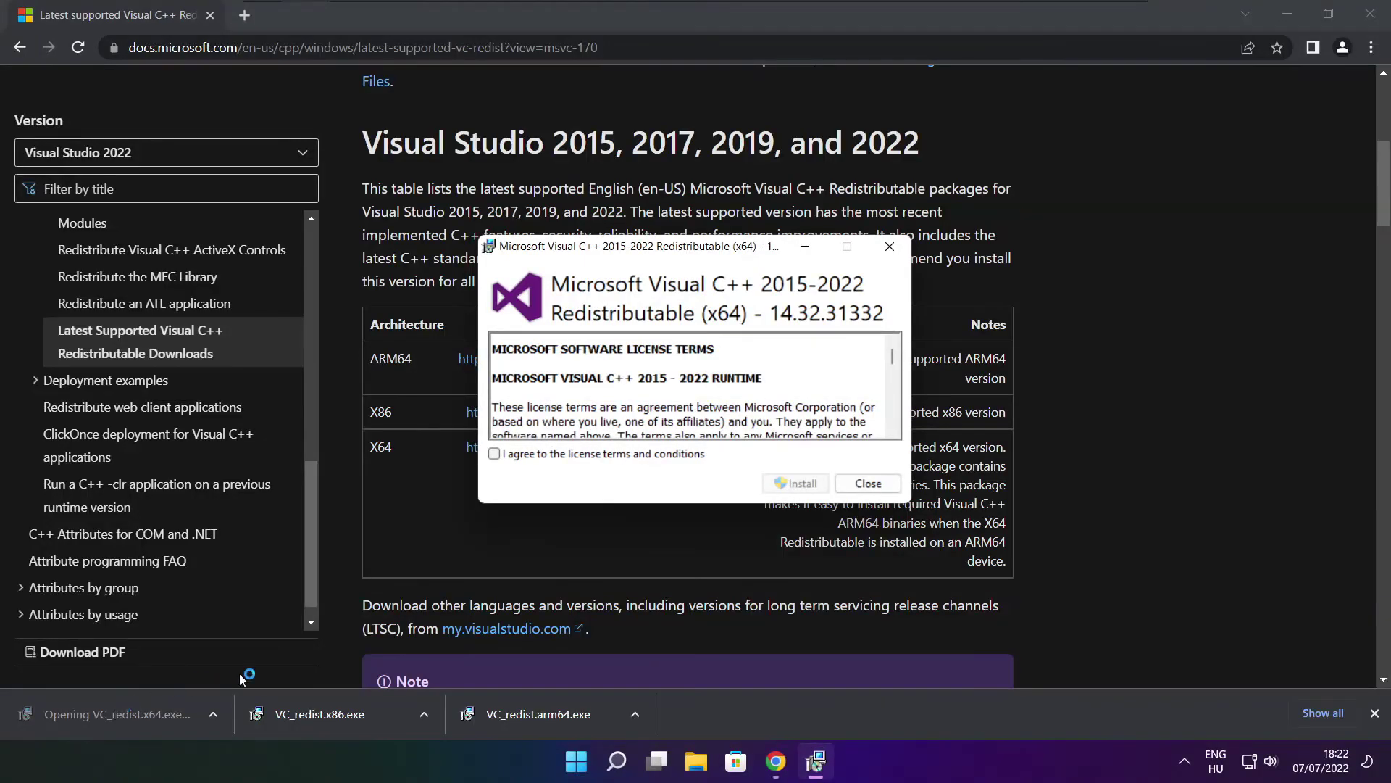
{"action": "left_click_drag", "start_coordinate": [892, 356], "coordinate": [892, 415]}
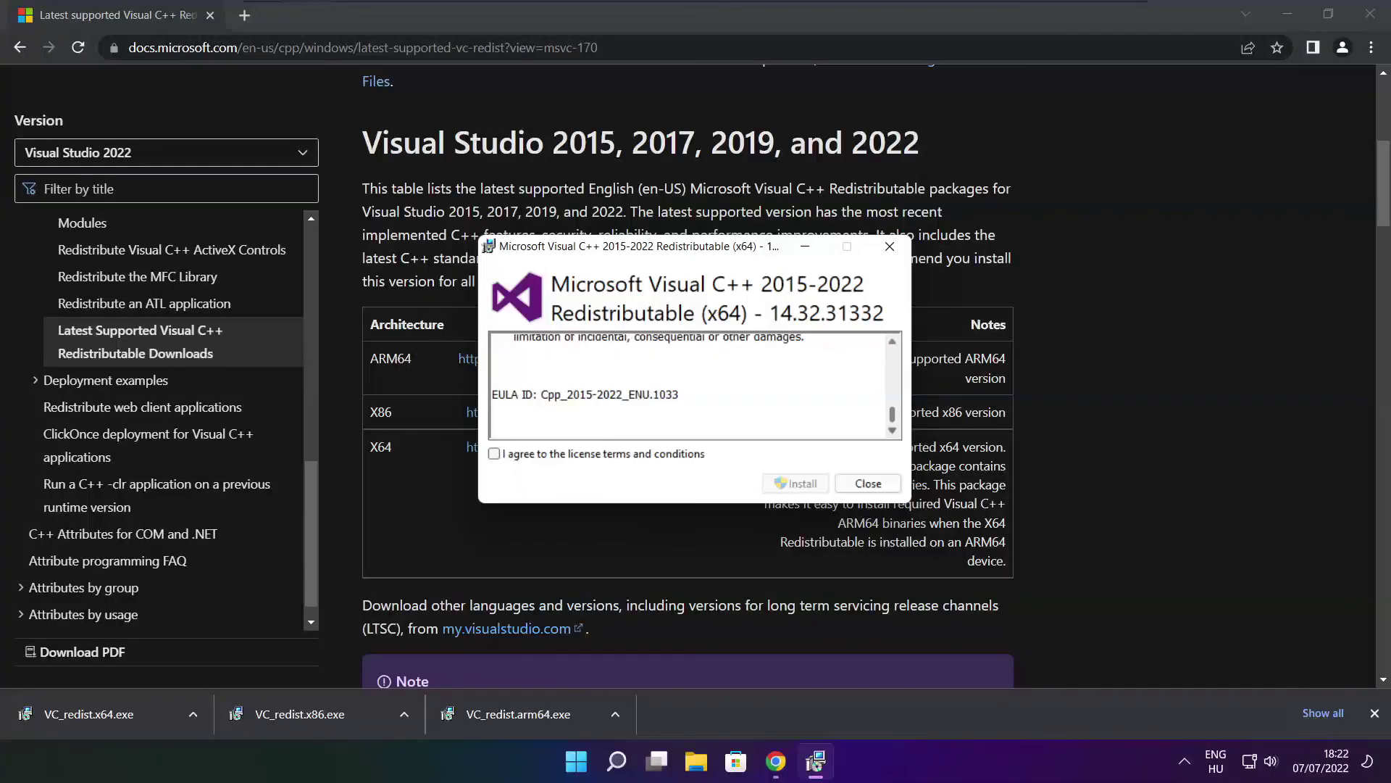
{"action": "left_click", "coordinate": [495, 455]}
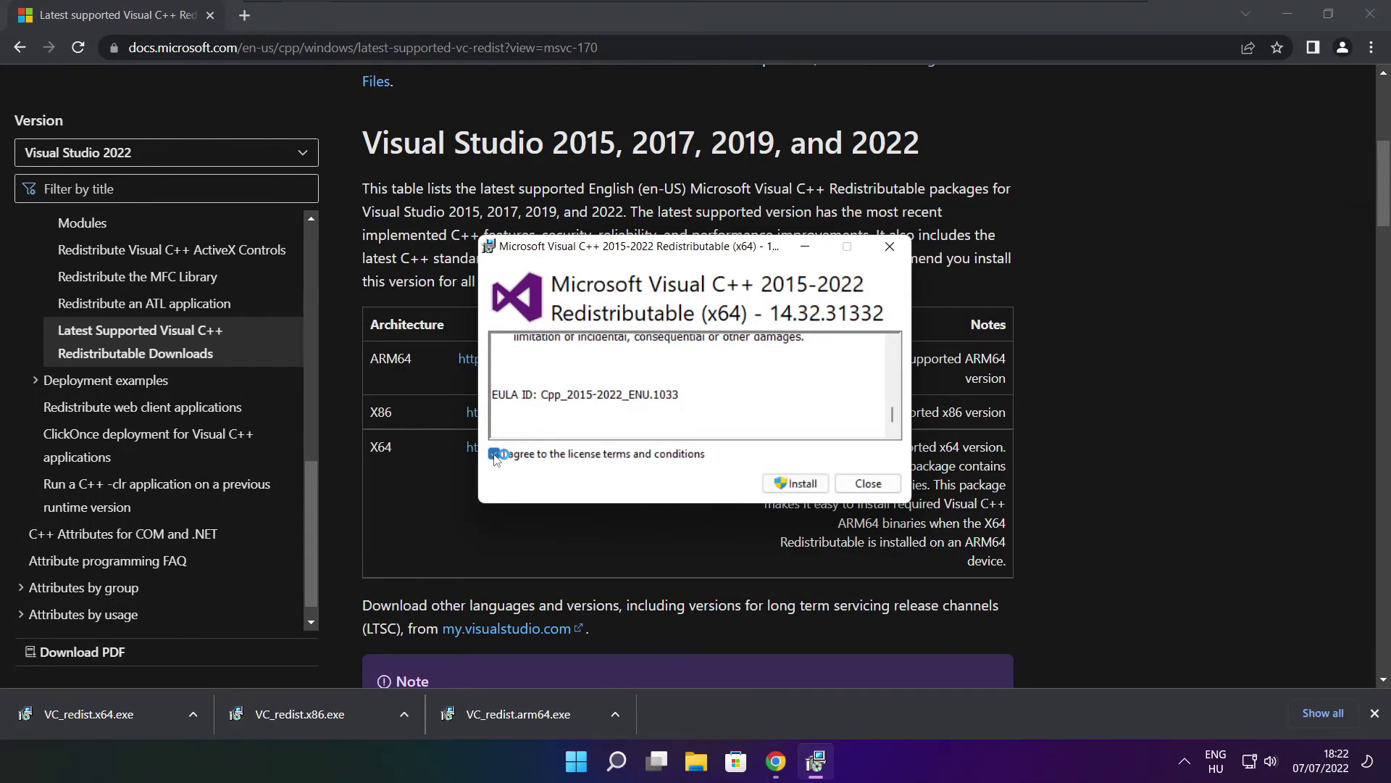
{"action": "left_click", "coordinate": [800, 485]}
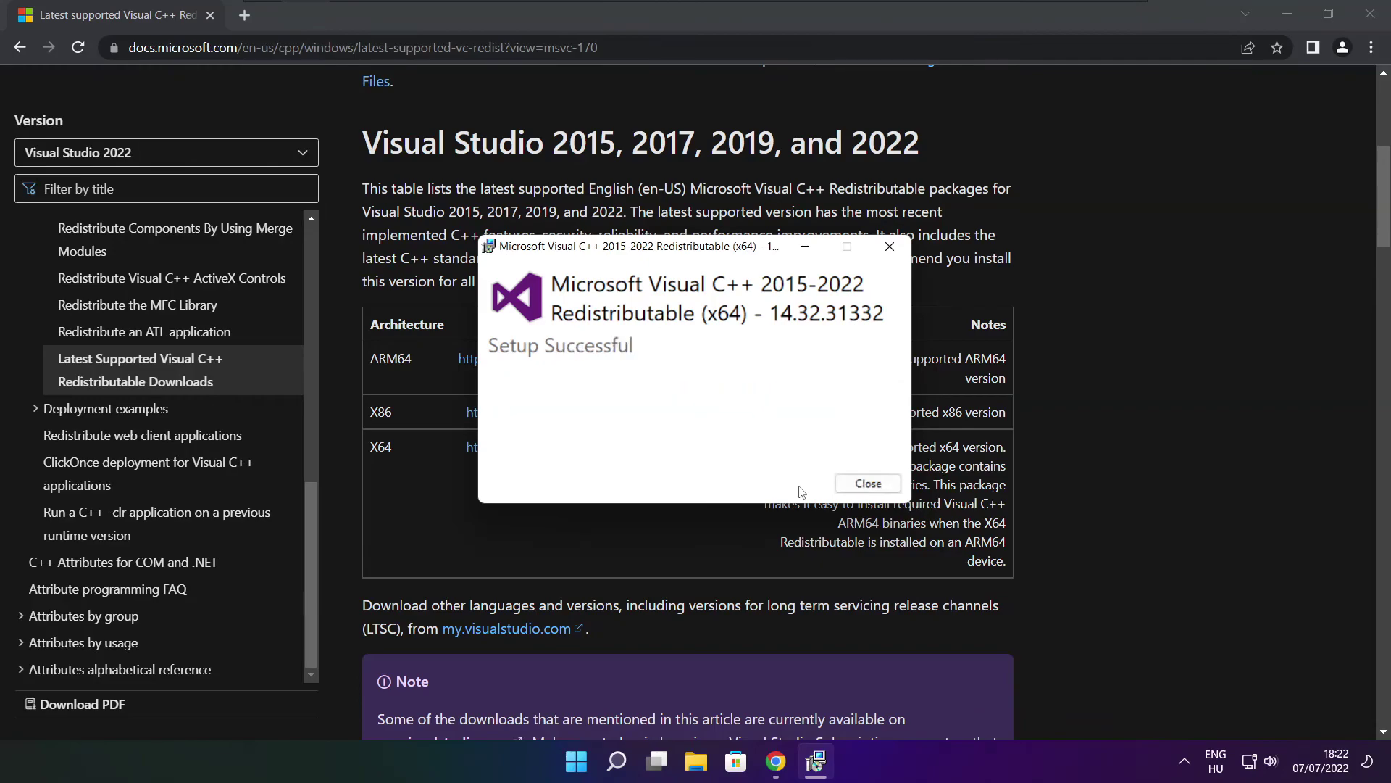
{"action": "left_click", "coordinate": [869, 484]}
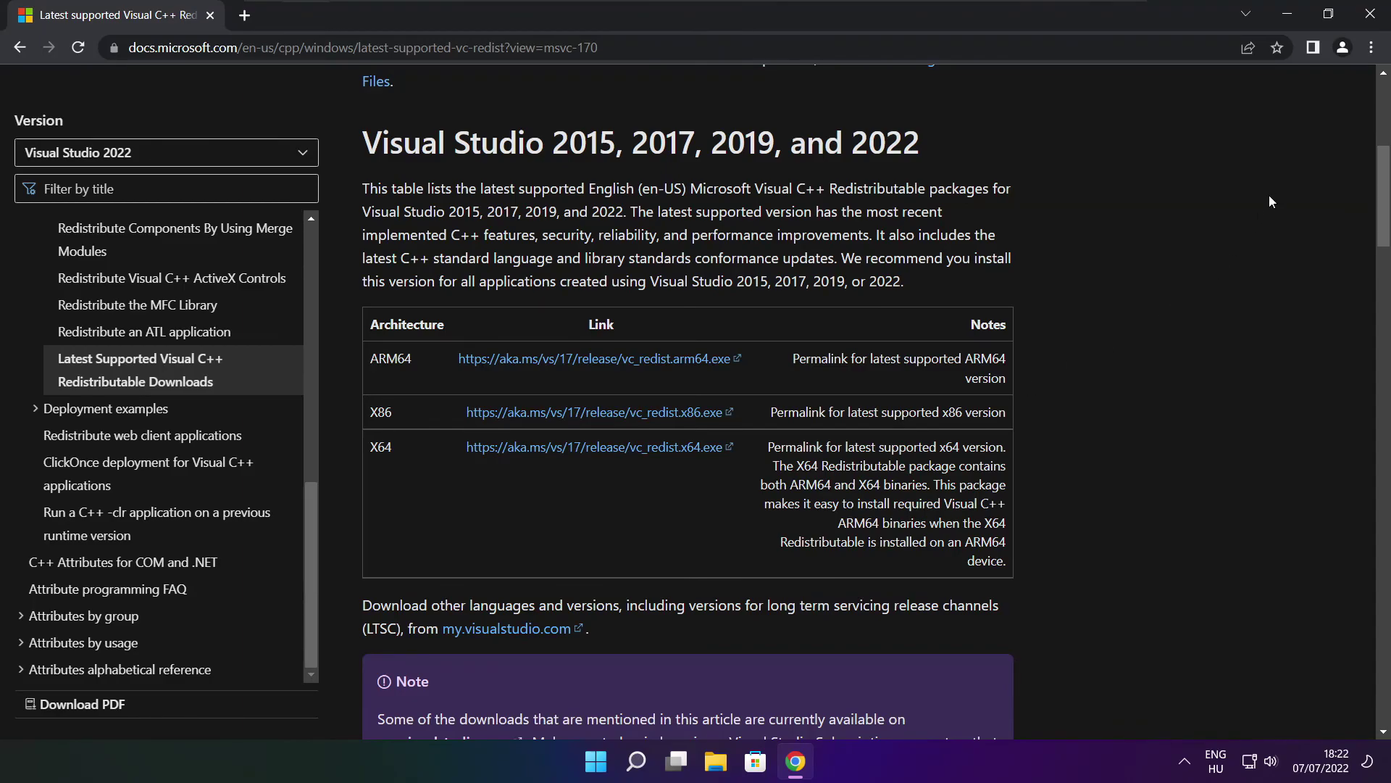
- Close Chrome and restart the PC from the Start menu's power options
{"action": "left_click", "coordinate": [1369, 15]}
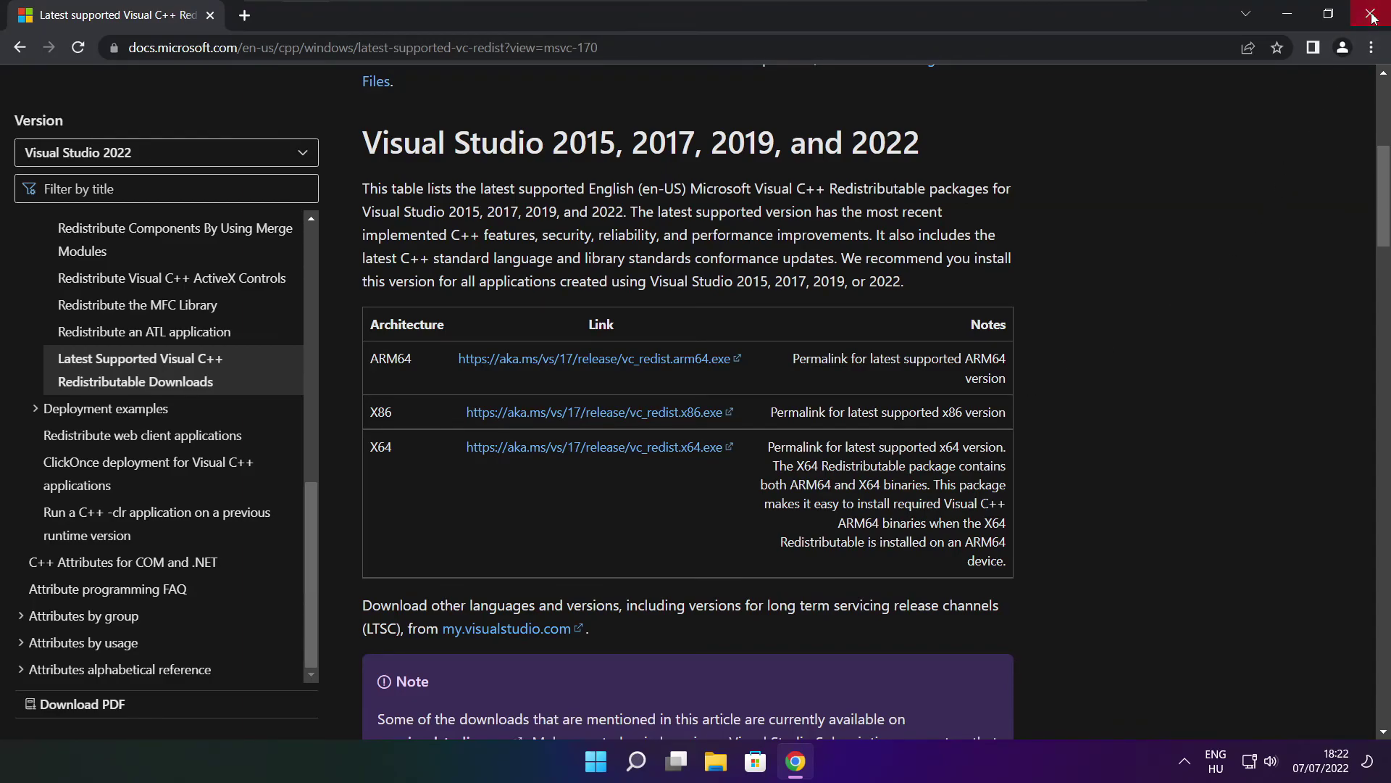
{"action": "left_click", "coordinate": [595, 761]}
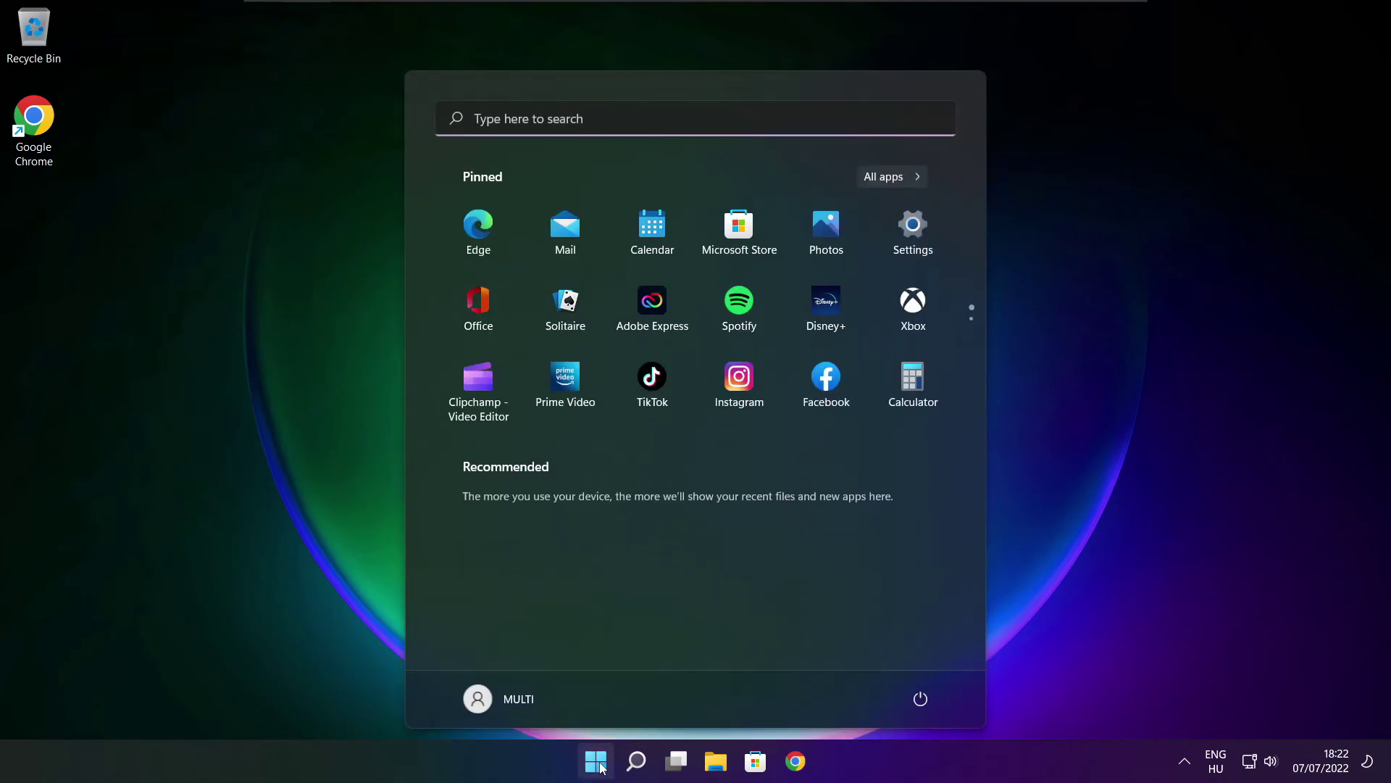
{"action": "left_click", "coordinate": [920, 702]}
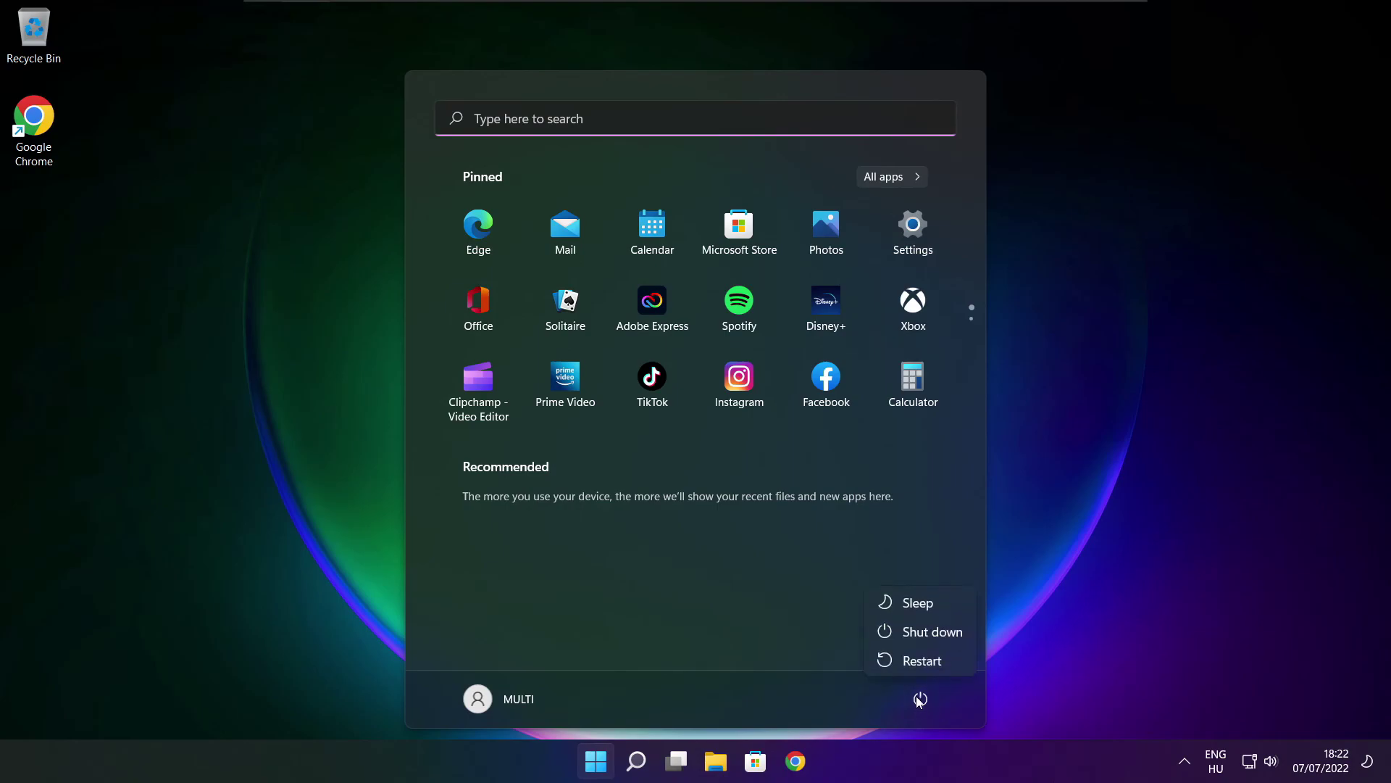
{"action": "left_click", "coordinate": [931, 663]}
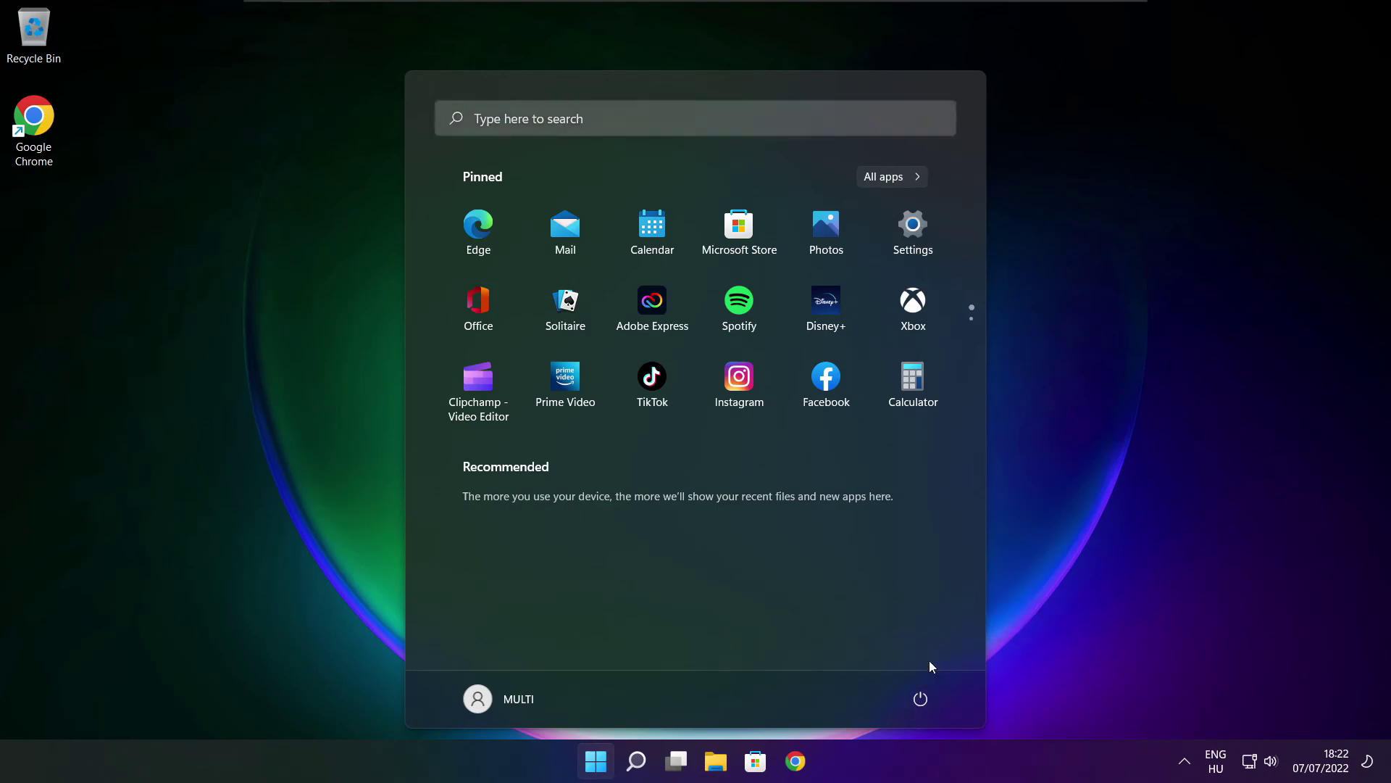